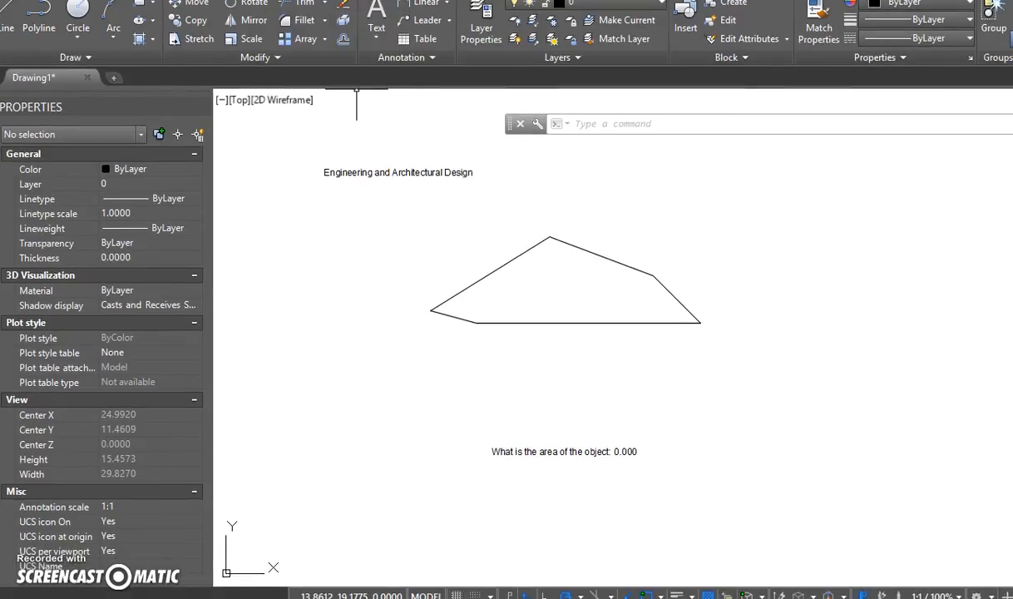
Switch to the Word worksheet and review its text justification, polyline edit and block attribute questions.
left_click(415, 175)
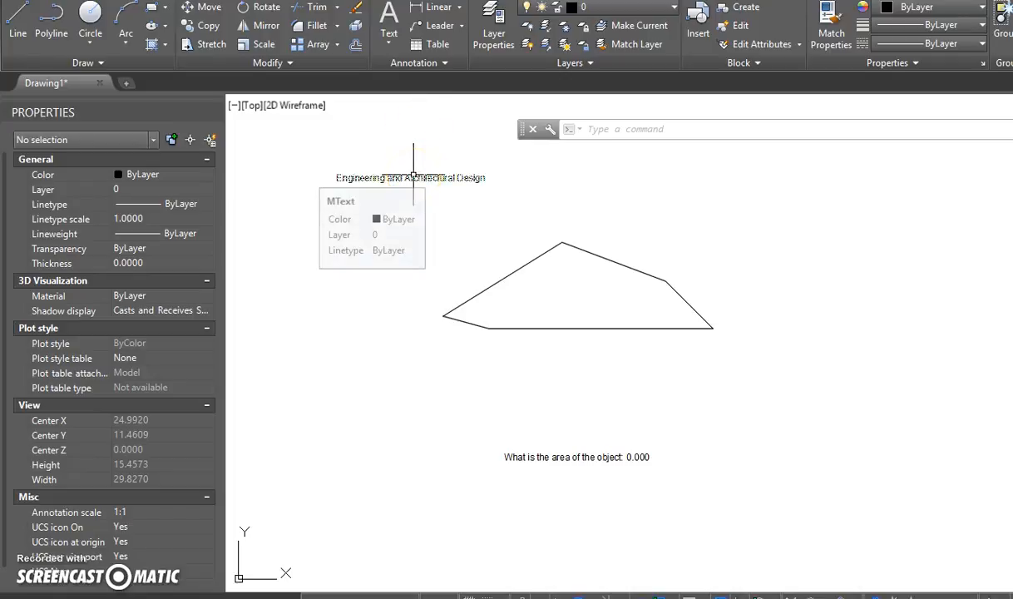
left_click(690, 596)
scroll(594, 401, "up", 8)
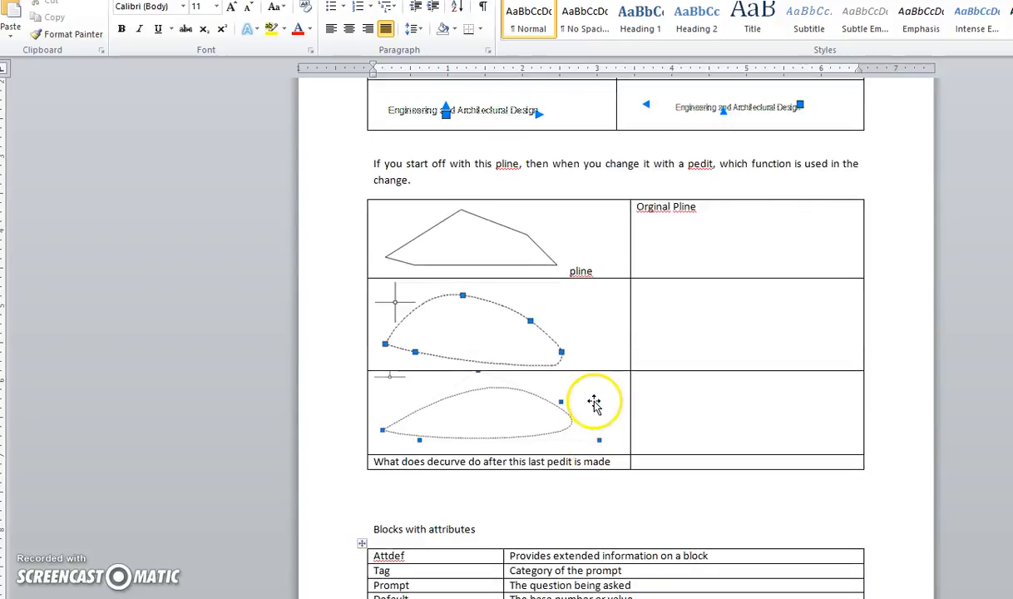
scroll(594, 401, "down", 6)
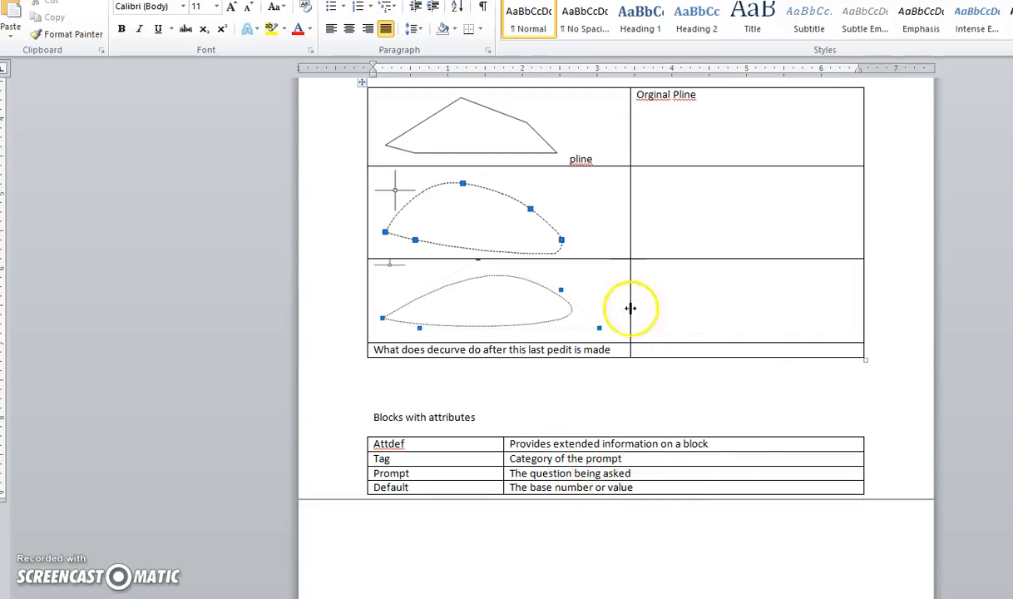
scroll(649, 245, "up", 1)
scroll(650, 246, "up", 1)
scroll(650, 247, "down", 1)
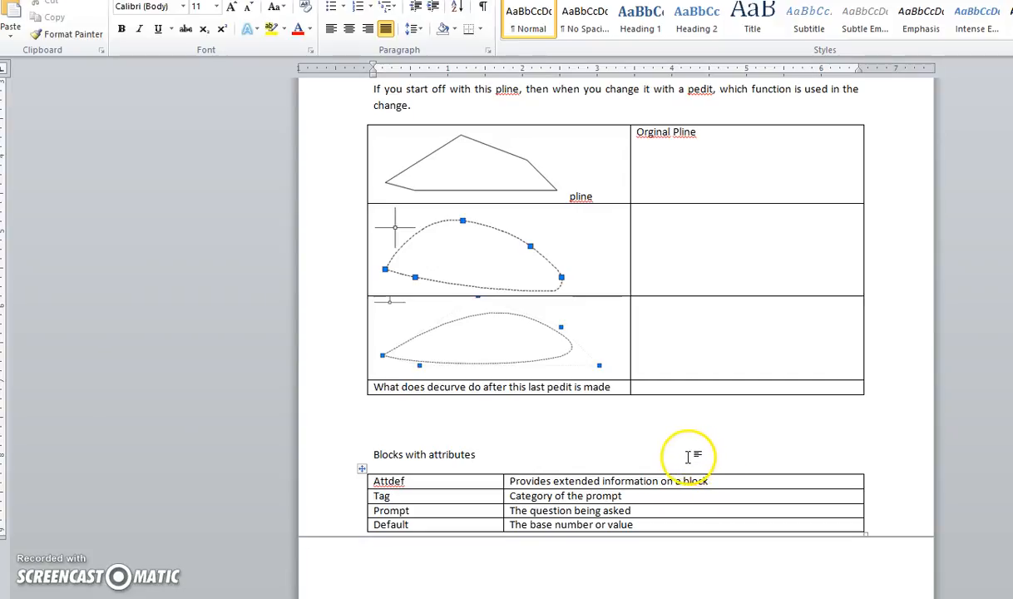
scroll(688, 456, "up", 1)
scroll(688, 455, "up", 4)
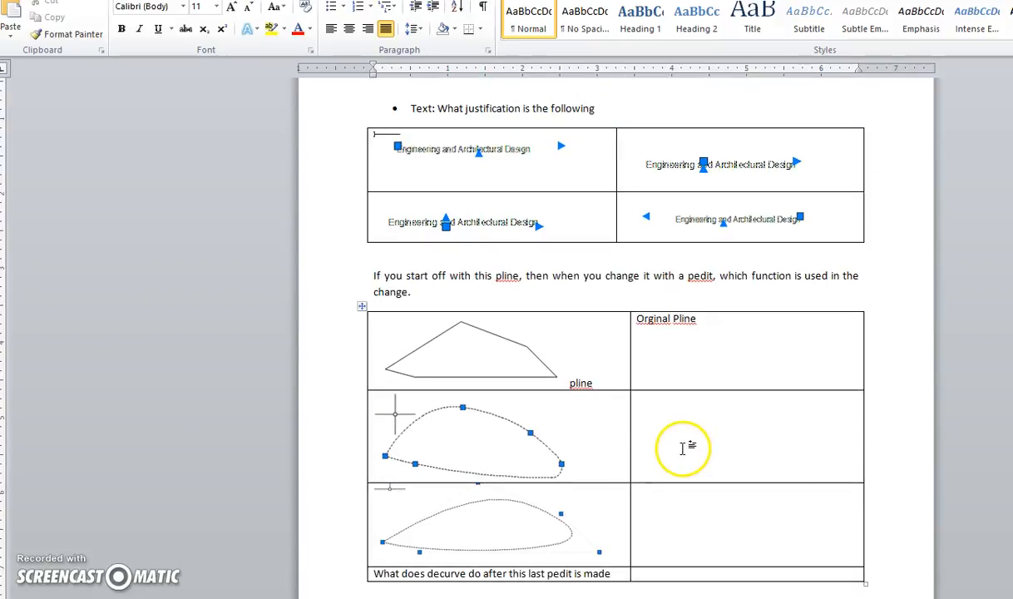
scroll(682, 449, "down", 1)
scroll(682, 449, "up", 1)
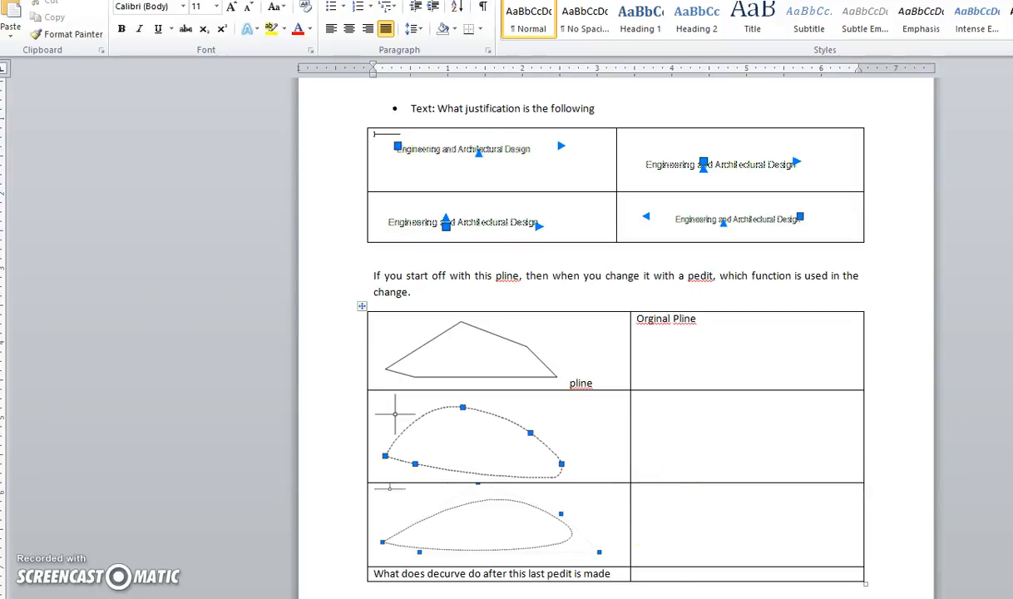
Switch back to AutoCAD and start a multiline text box about 7.9 units across its diagonal, above the existing title text.
key("alt+Tab")
middle_click_drag(411, 405, 409, 430)
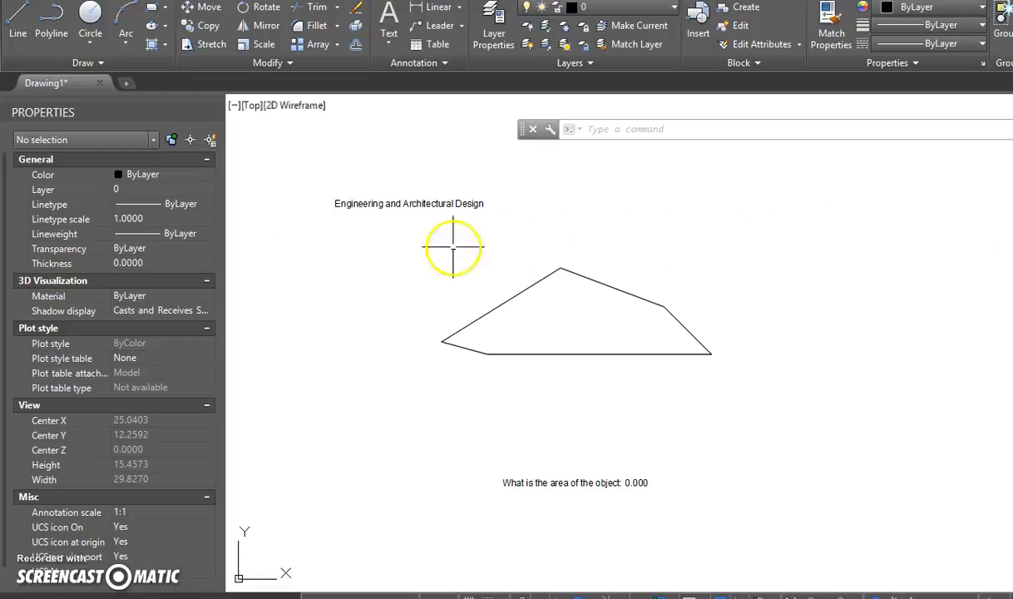
middle_click_drag(404, 208, 414, 244)
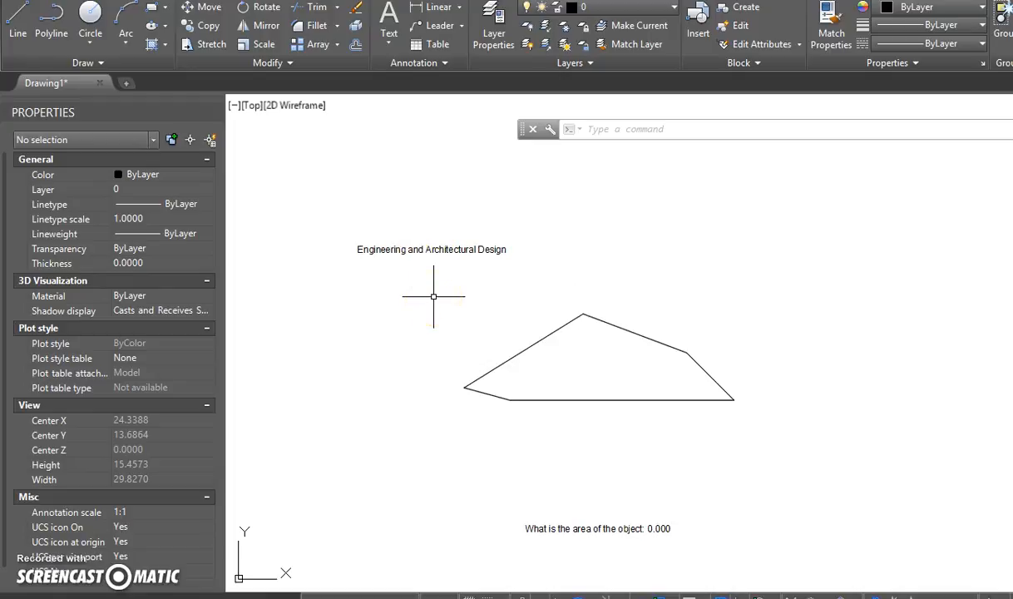
type("mt")
key("Return")
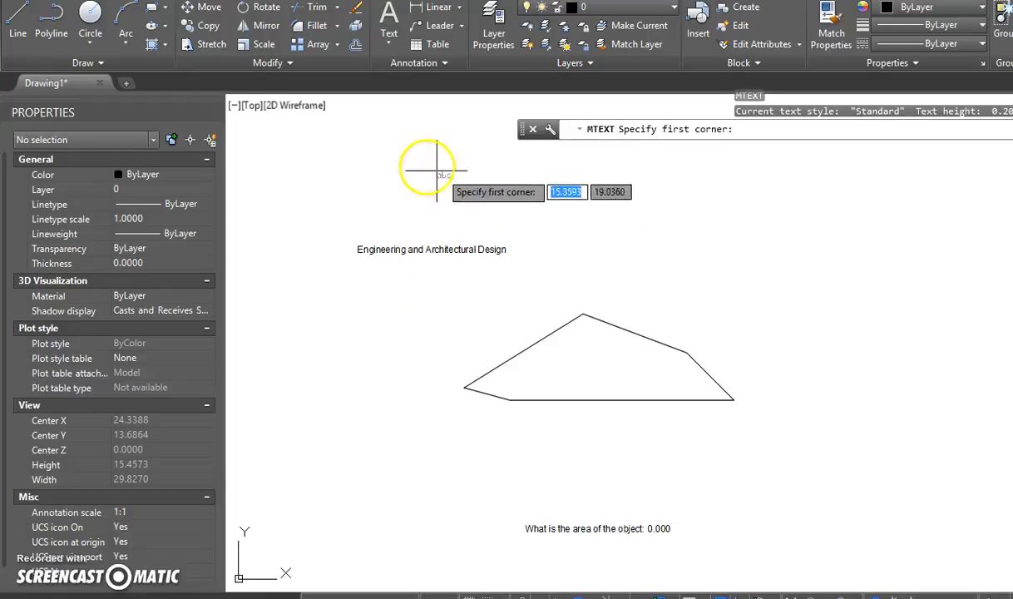
left_click(426, 164)
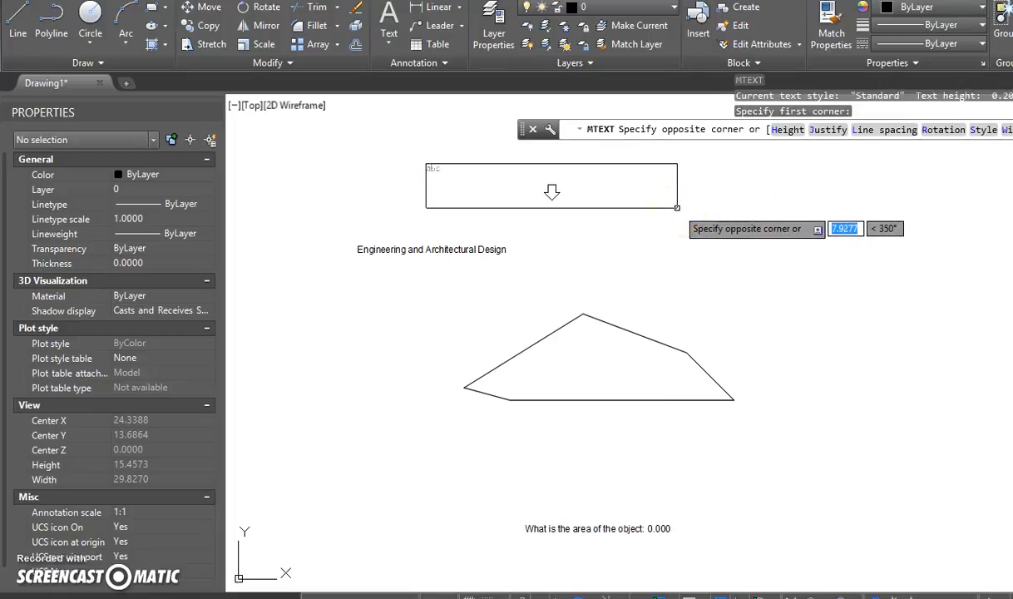
left_click(677, 207)
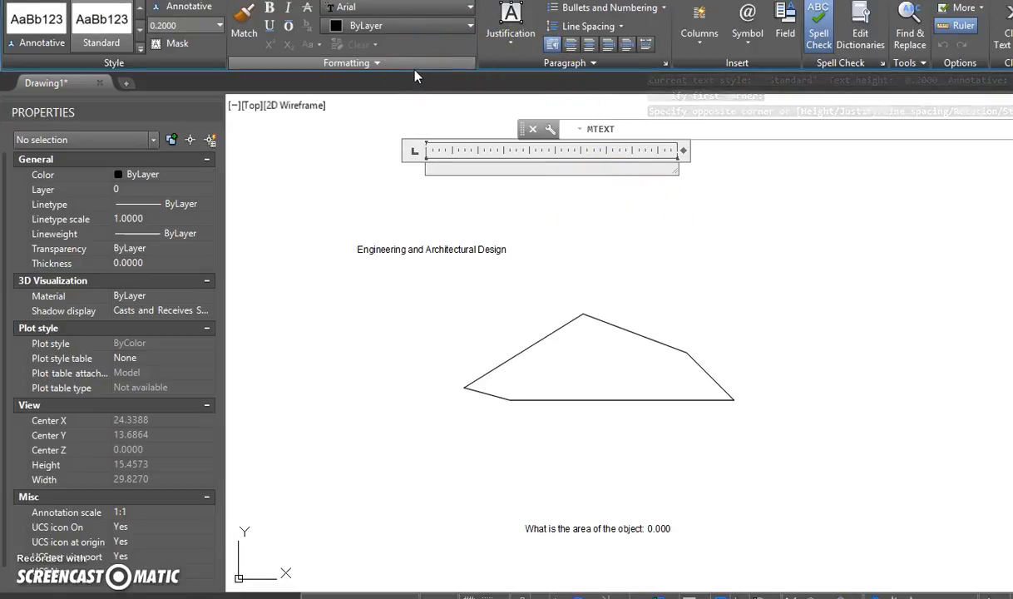
Turn on the Annotative property for the new multiline text.
left_click(374, 1)
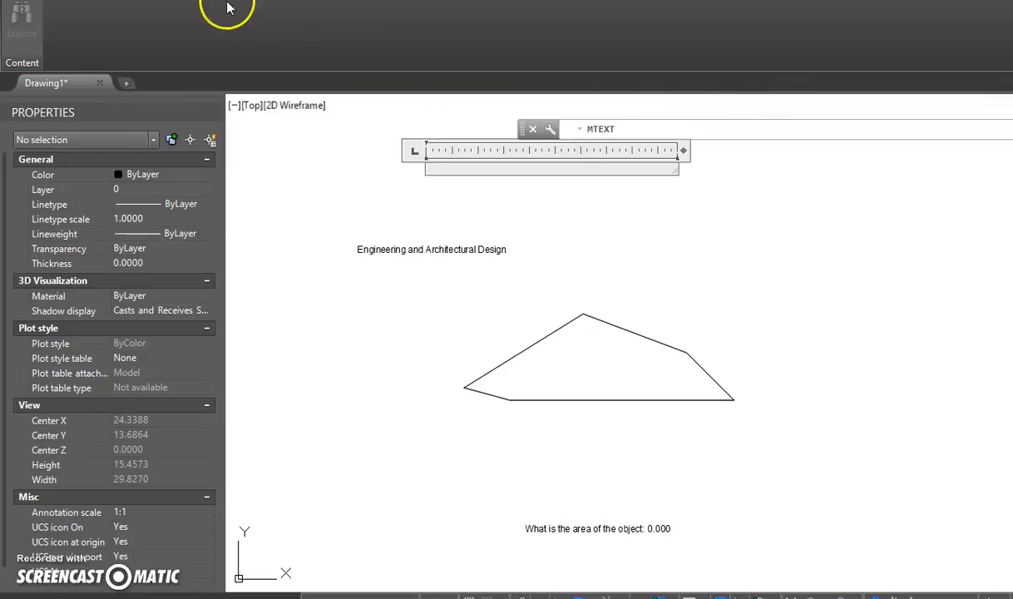
left_click(65, 0)
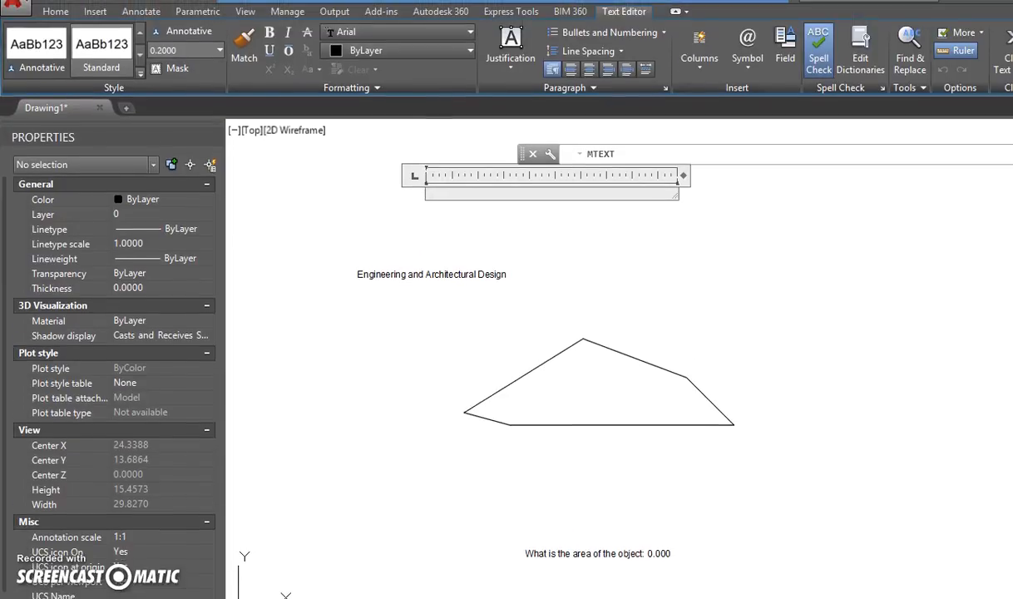
left_click(140, 77)
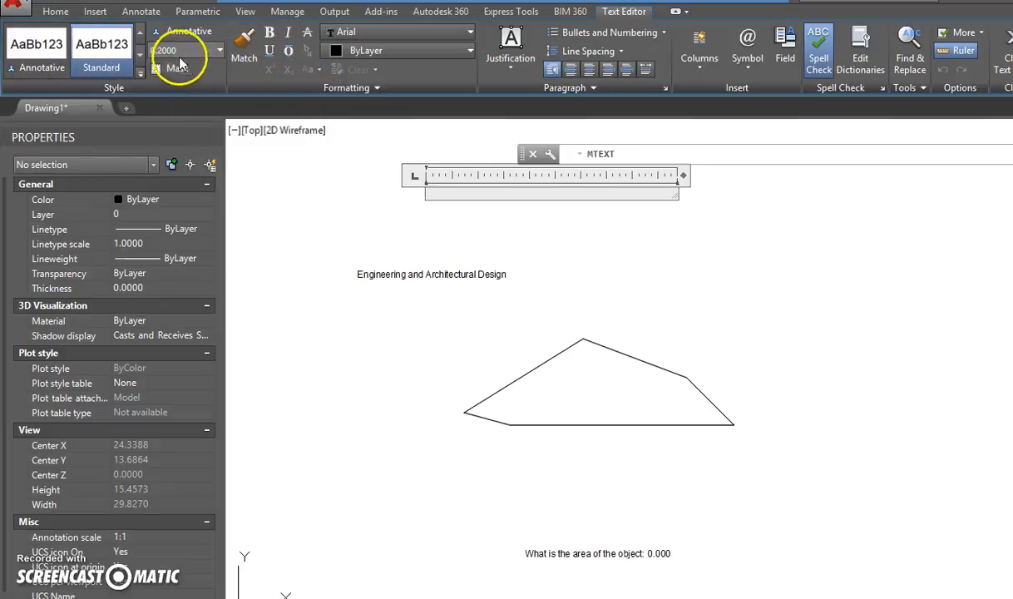
left_click(220, 50)
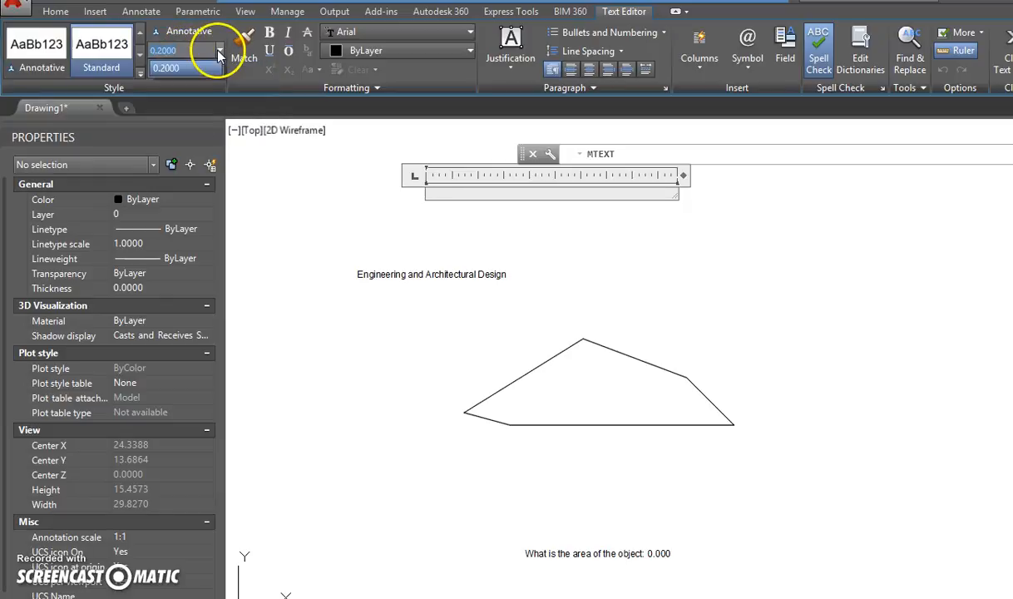
left_click(188, 37)
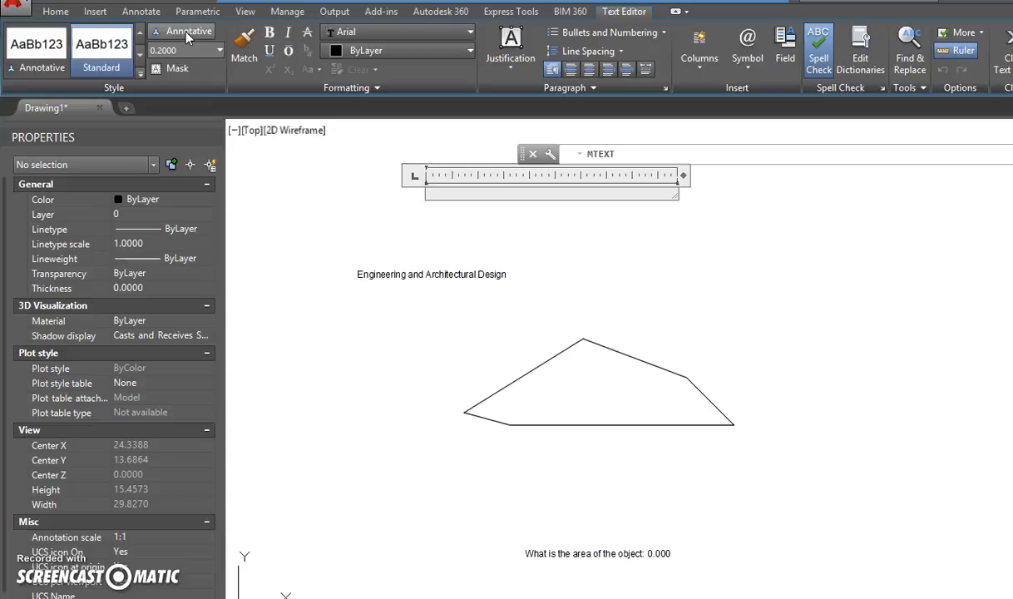
left_click(185, 34)
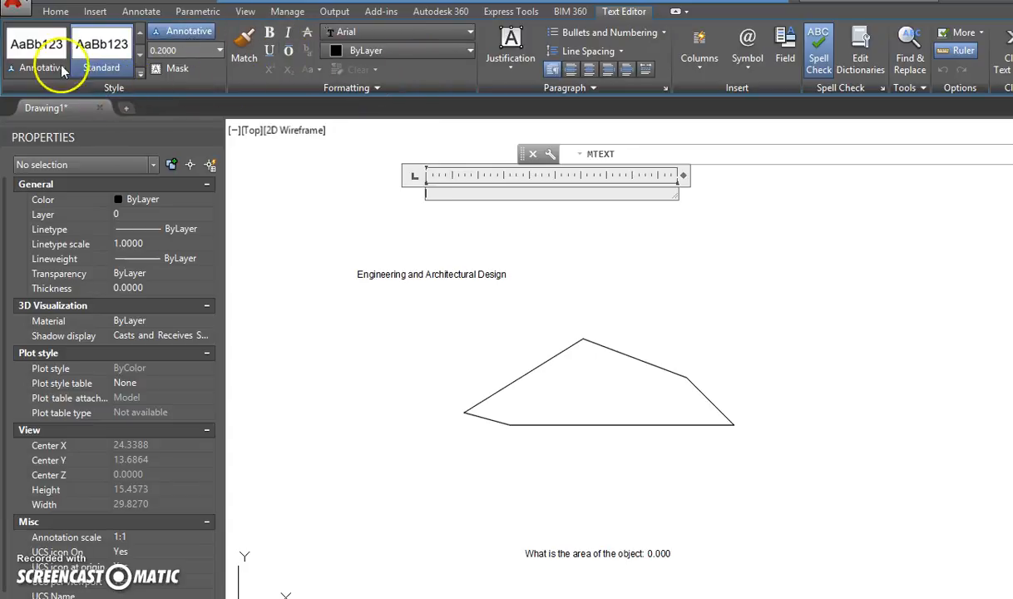
Examine the text styles, formatting options, font list, paragraph settings and column options for the multiline text.
left_click(141, 75)
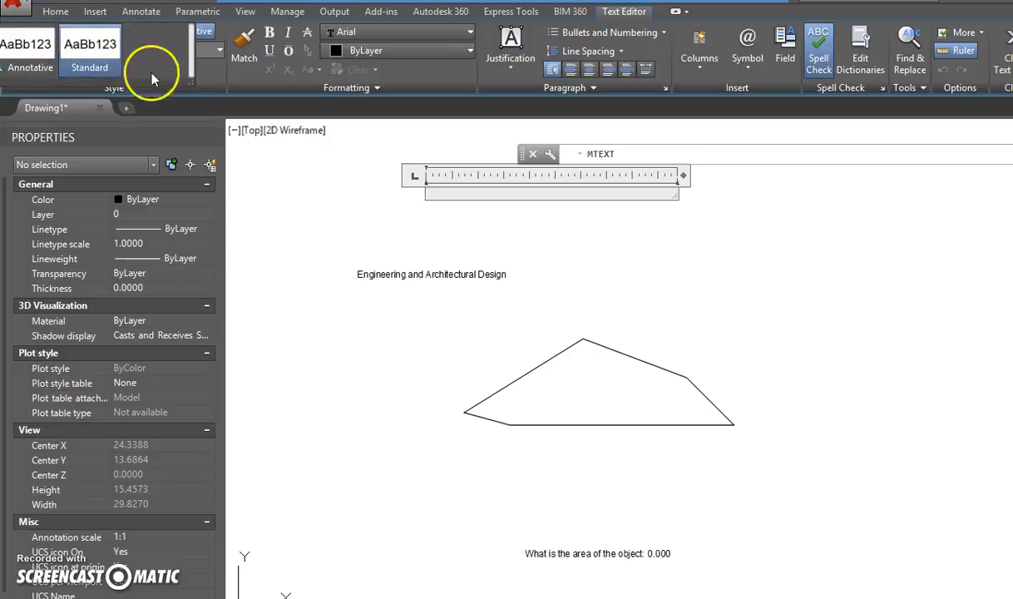
left_click(232, 88)
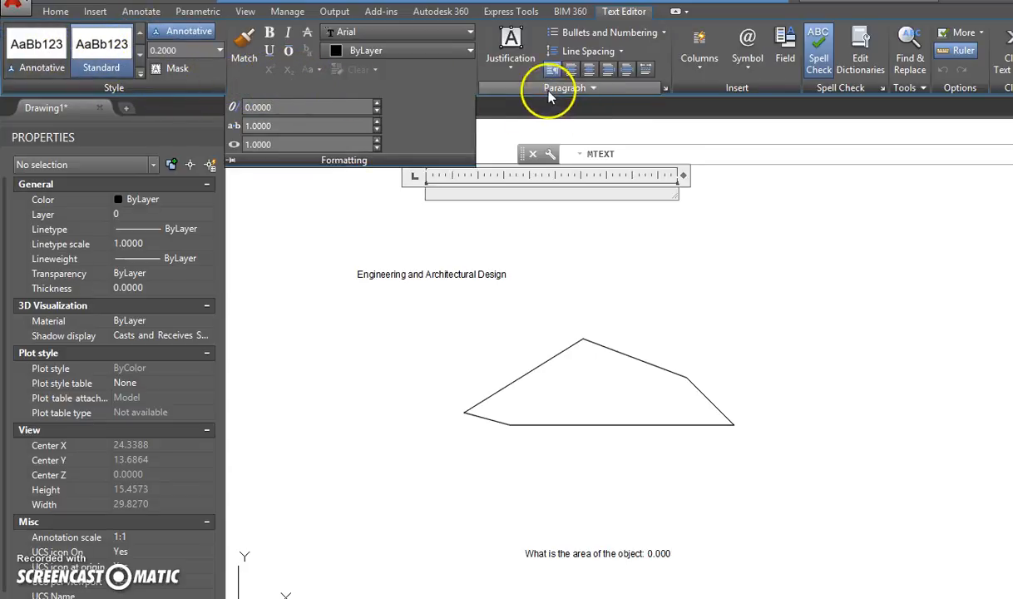
left_click(376, 87)
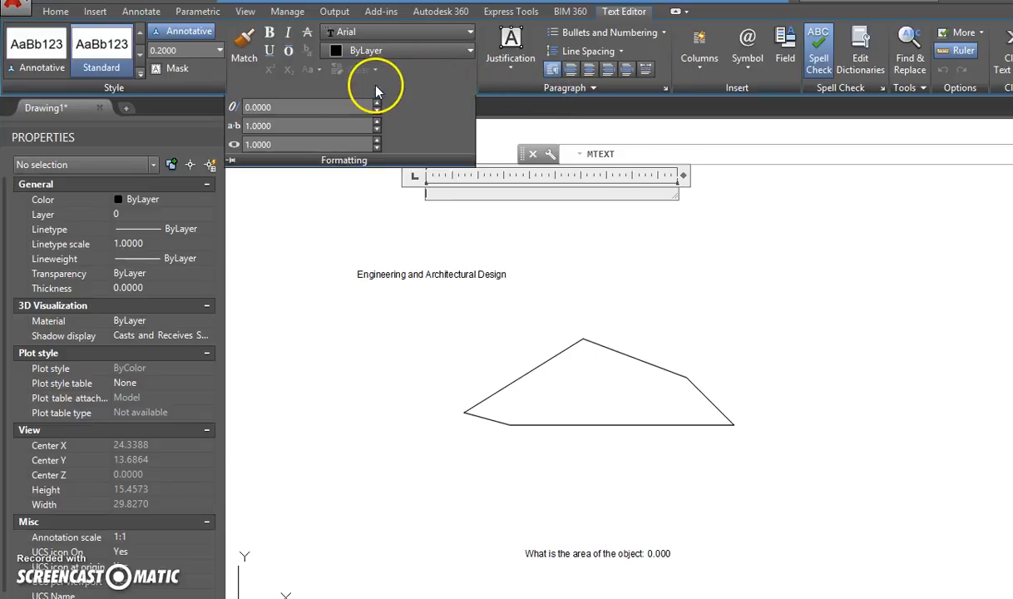
left_click(370, 35)
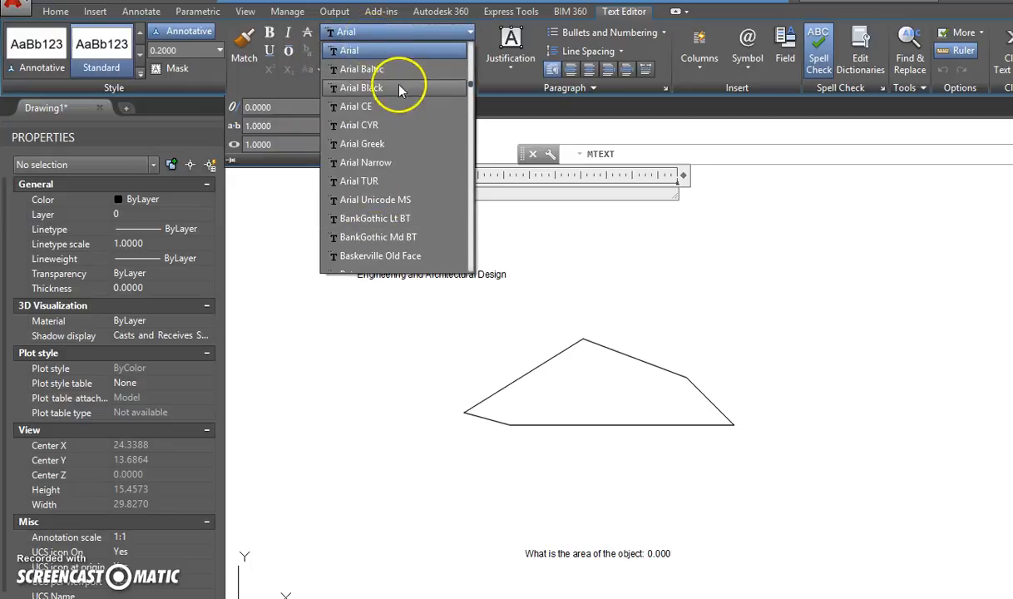
left_click(512, 83)
left_click(513, 93)
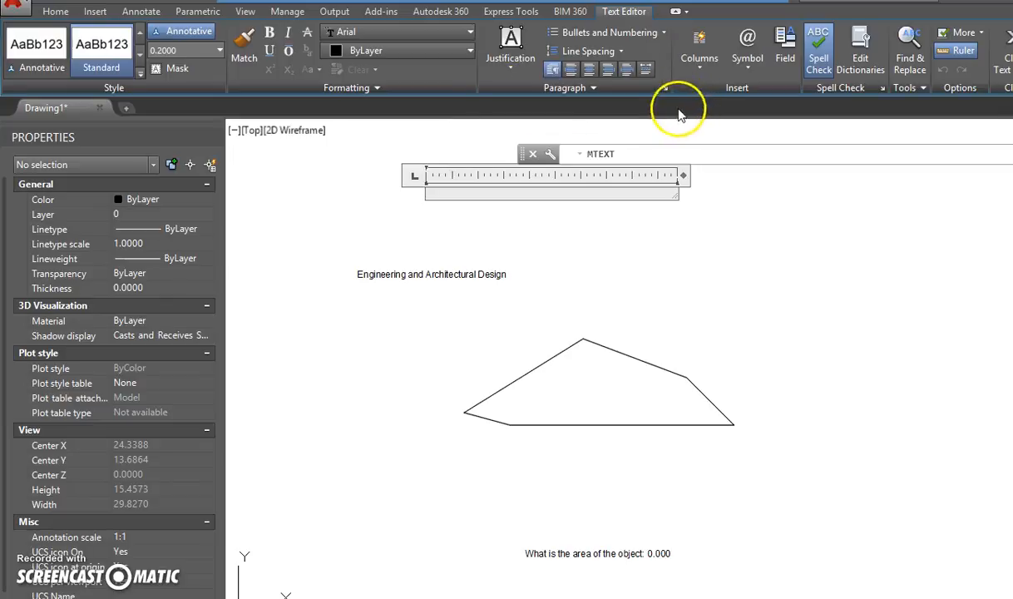
left_click(665, 89)
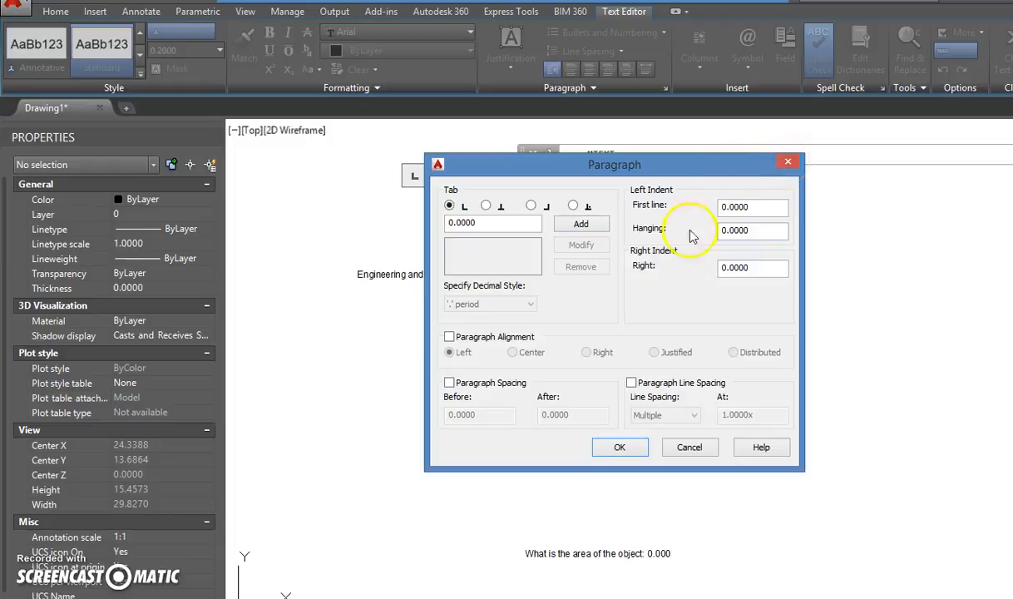
left_click(788, 162)
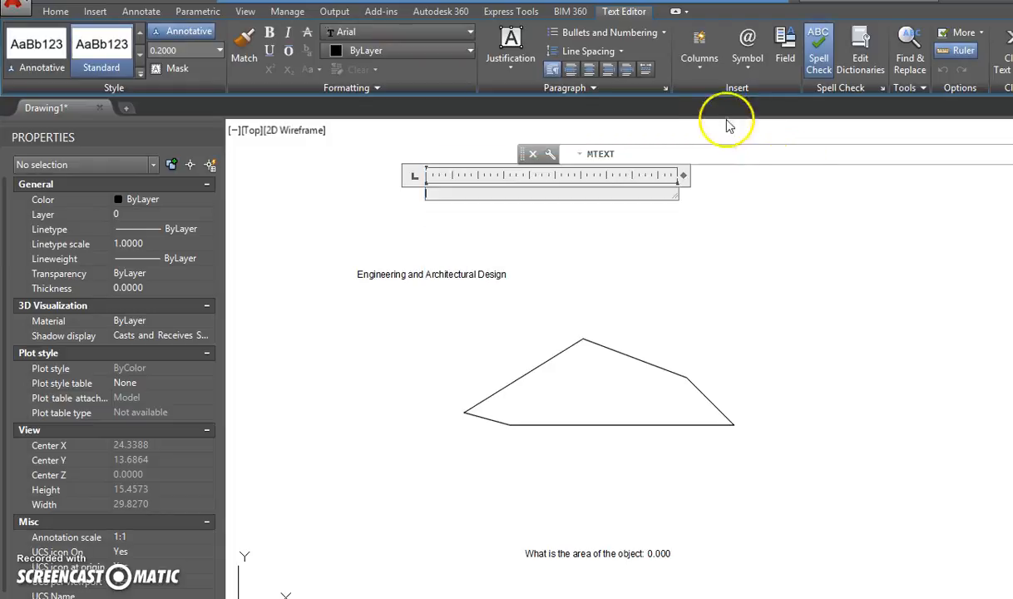
left_click(707, 82)
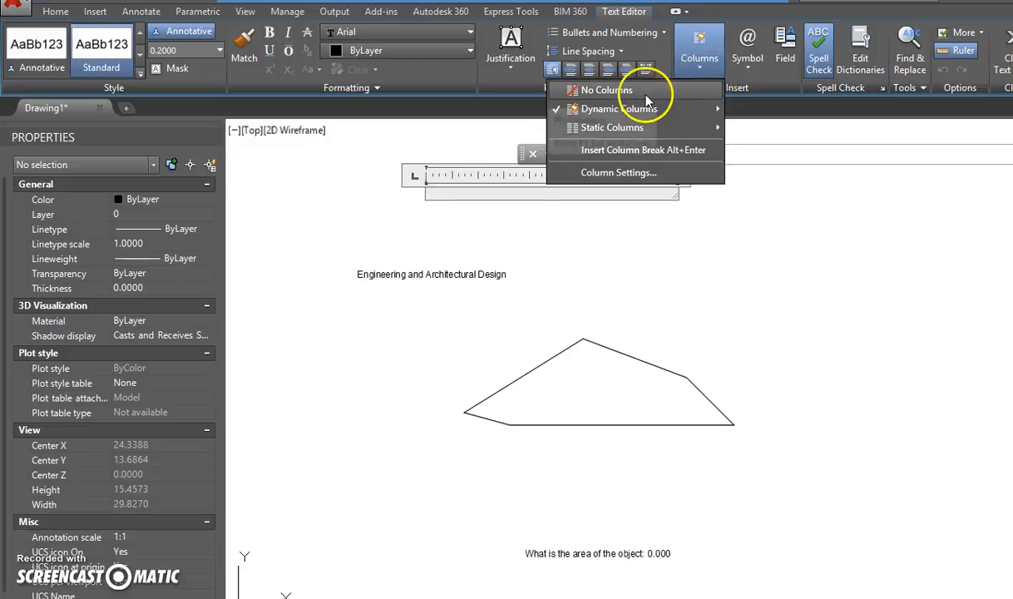
mouse_move(620, 127)
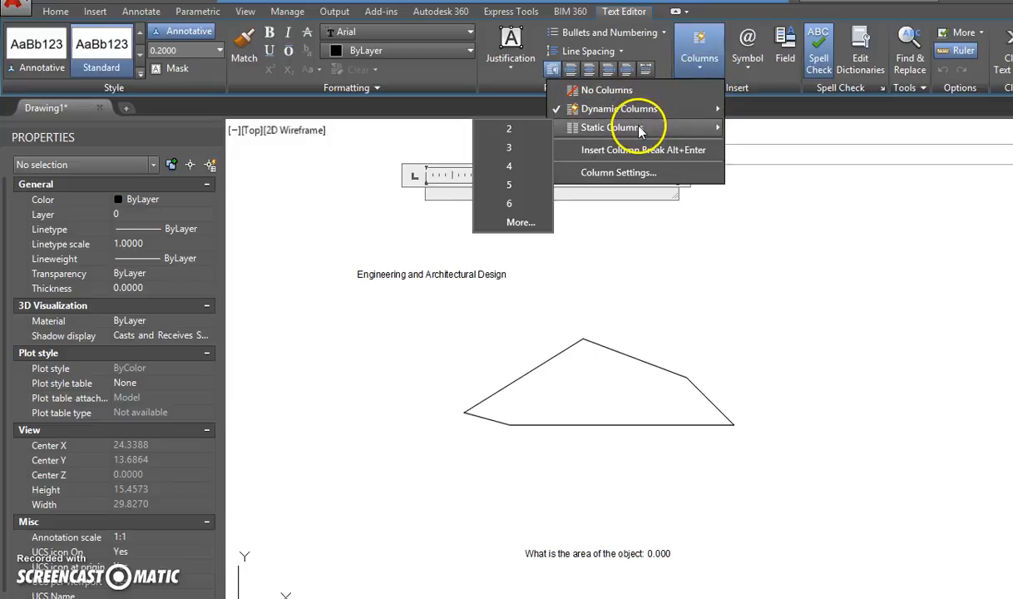
Enter "engineering and architectural design" in the text box, replacing the misspelled word with the spelling suggestion "architectural".
left_click(823, 106)
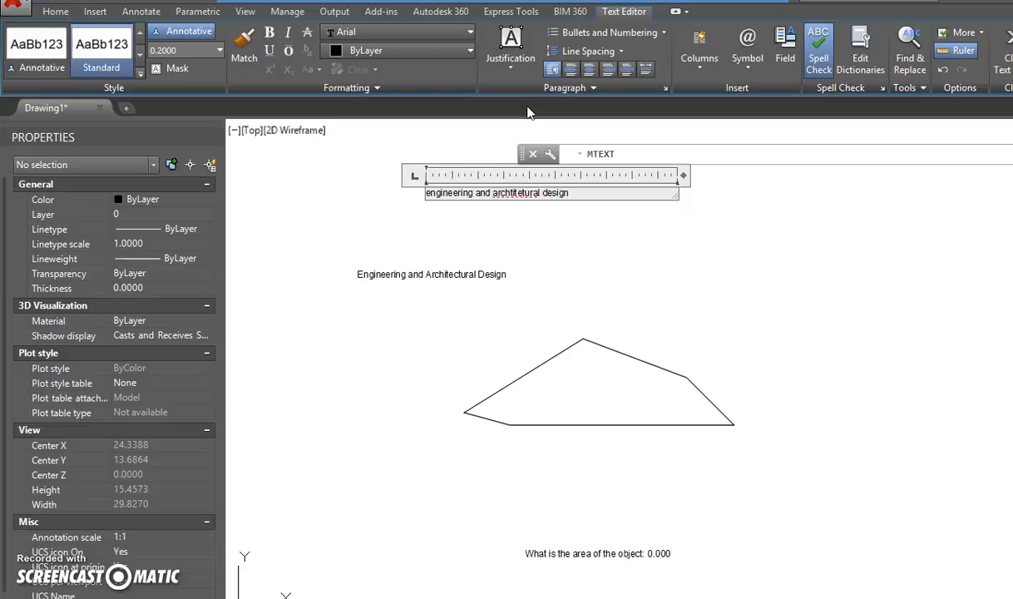
right_click(516, 192)
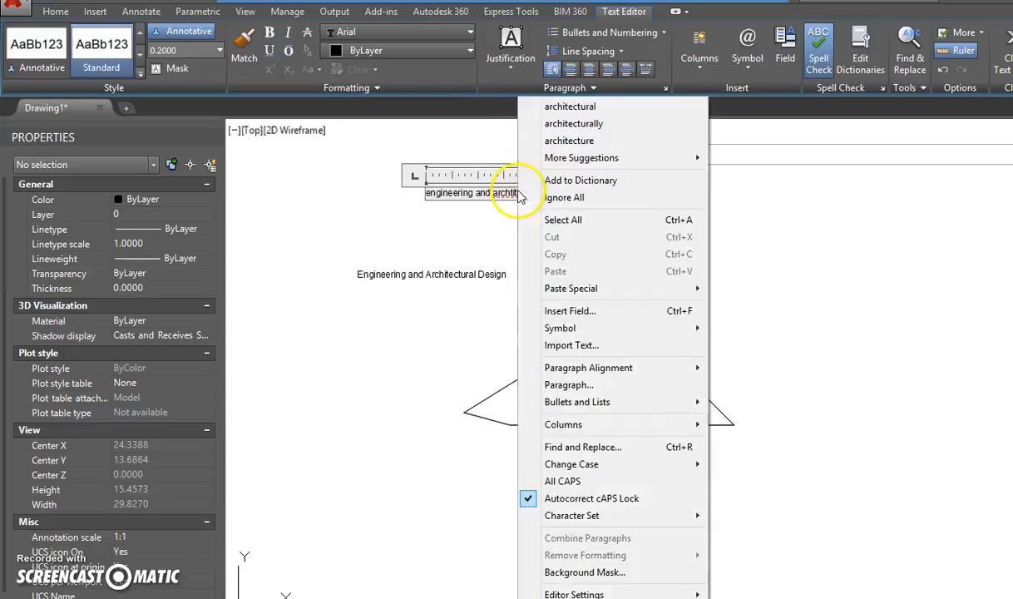
left_click(571, 107)
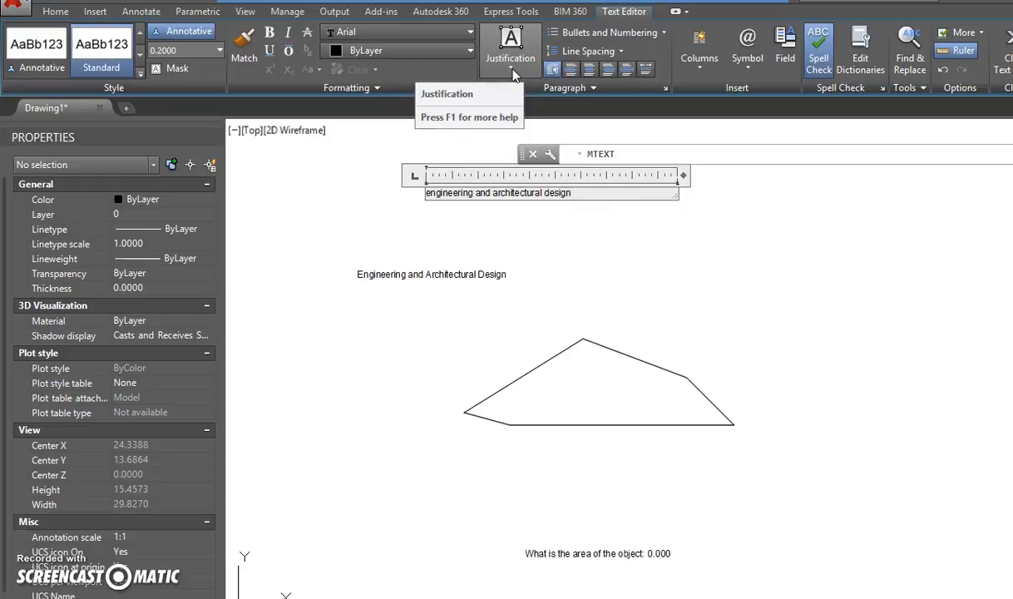
View the available justification options for the text and finish the multiline text.
left_click(508, 60)
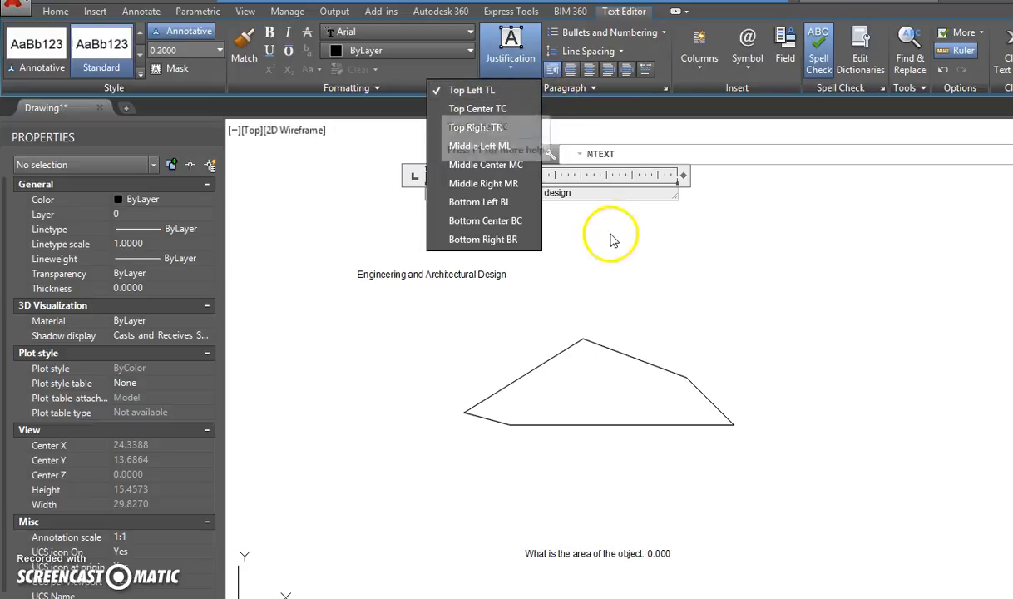
left_click(611, 235)
left_click(778, 289)
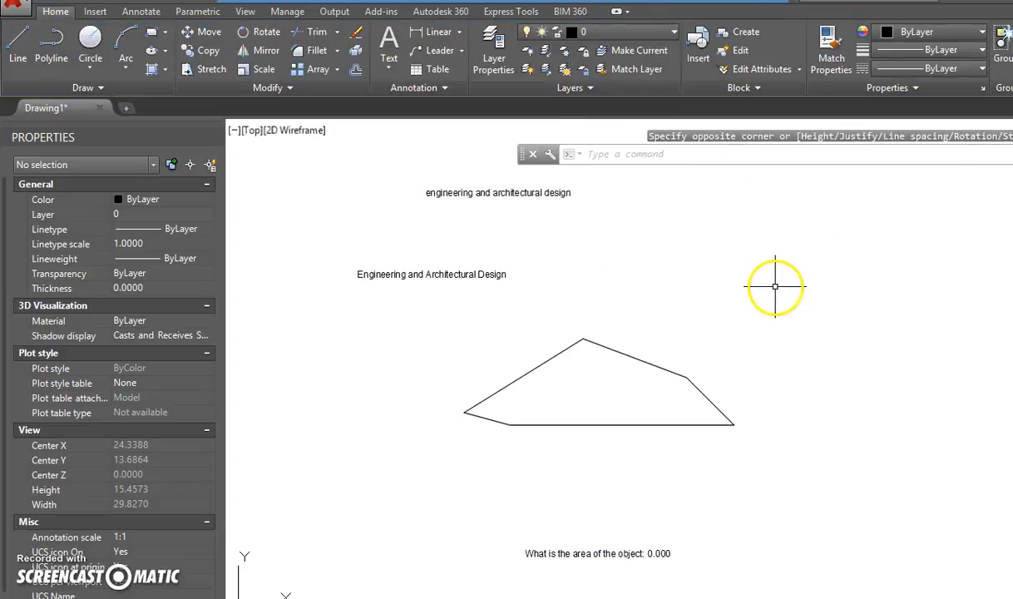
Narrow the box of the upper multiline text and stretch its column height downward below the line of text.
left_click(526, 194)
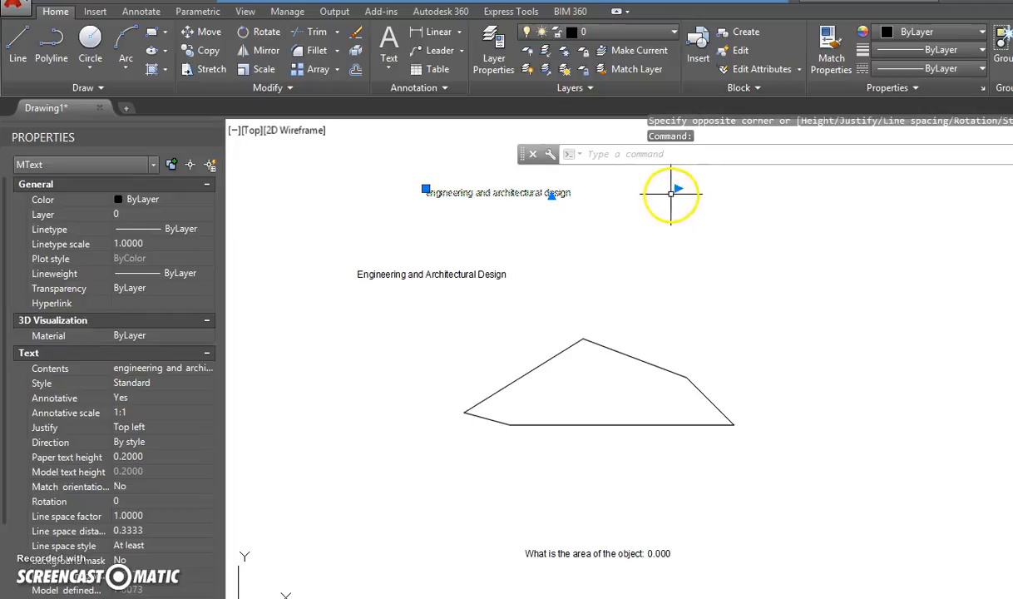
left_click_drag(677, 189, 465, 188)
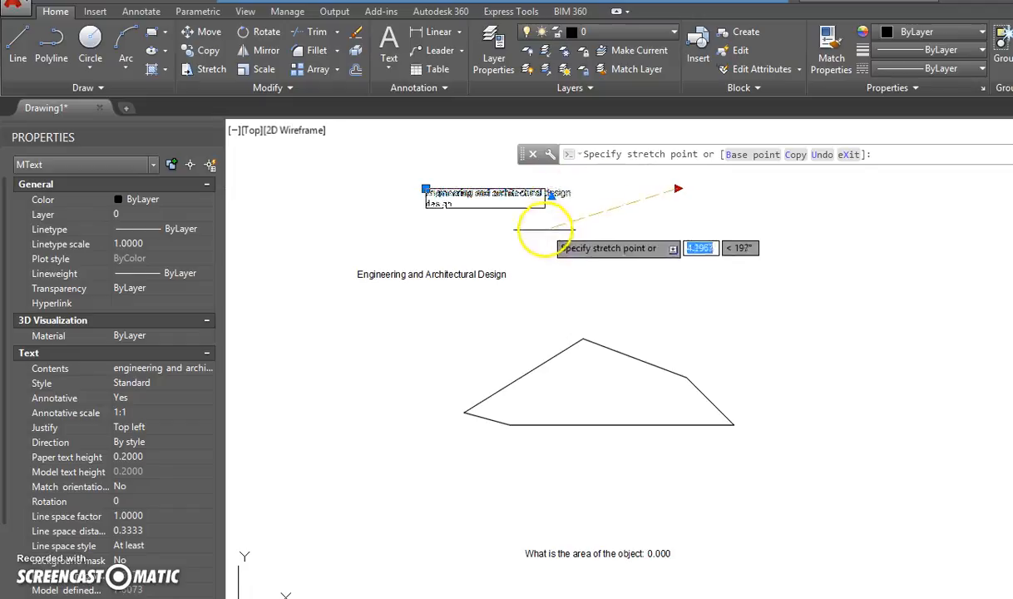
left_click(625, 189)
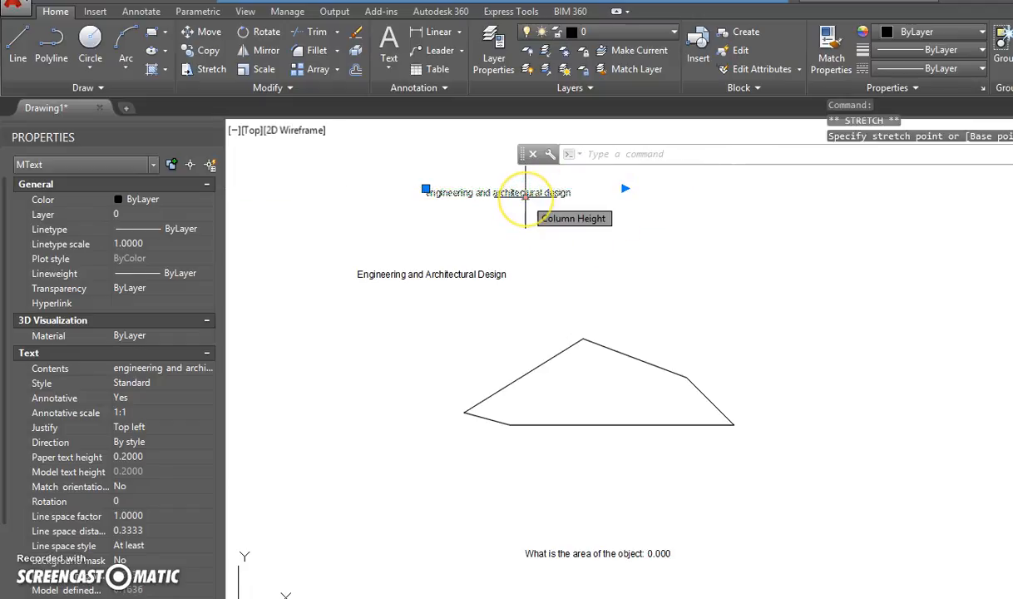
left_click(525, 195)
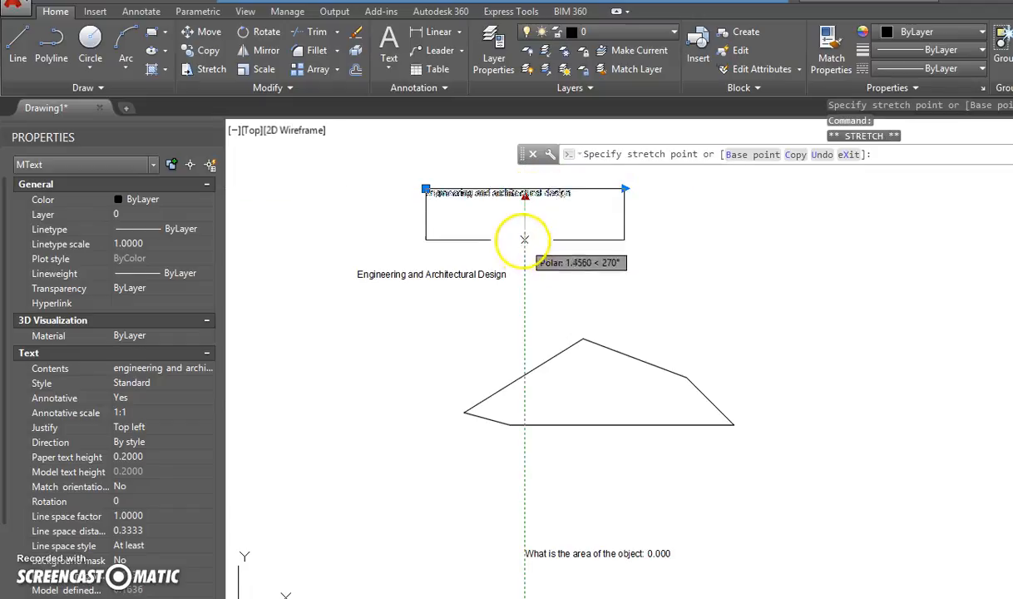
left_click(525, 229)
Move the upper multiline text slightly downward by its insertion point and clear the selection.
left_click(425, 189)
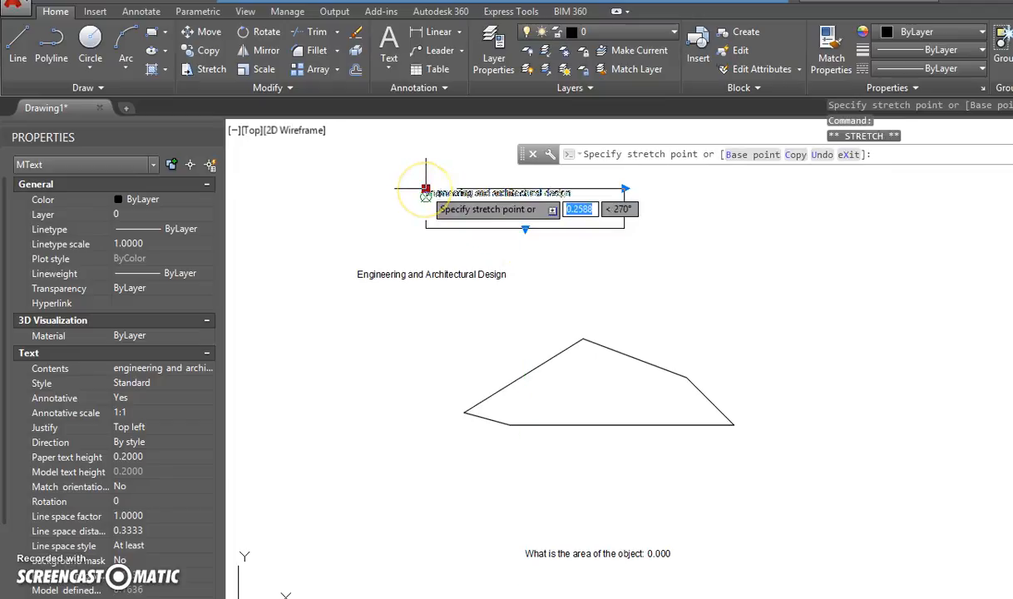
left_click(422, 188)
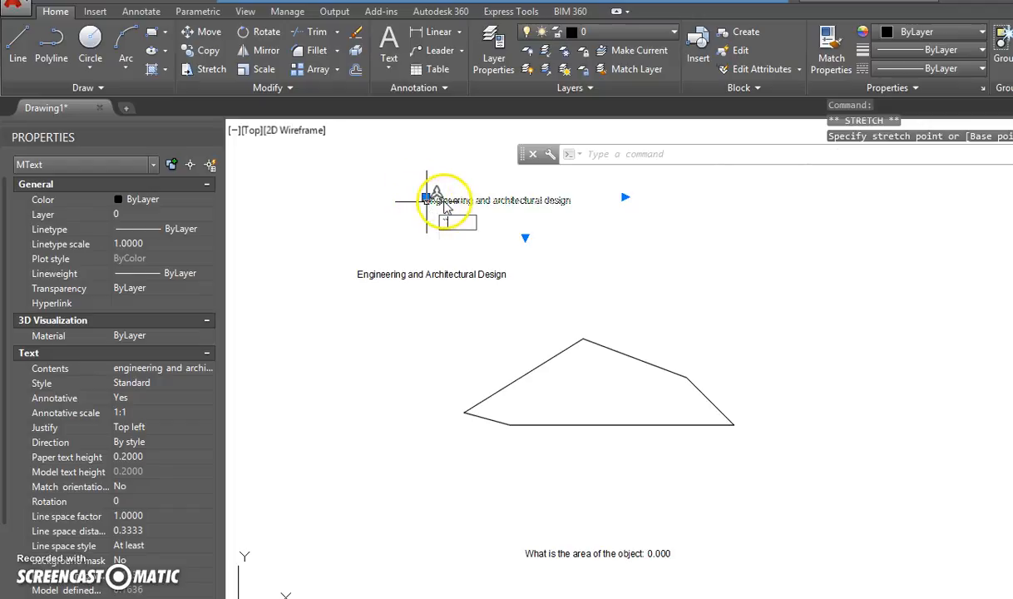
key("Escape")
key("Escape")
key("Escape")
Set the upper multiline text's justification to Middle Left and check where its grips sit.
left_click(448, 201)
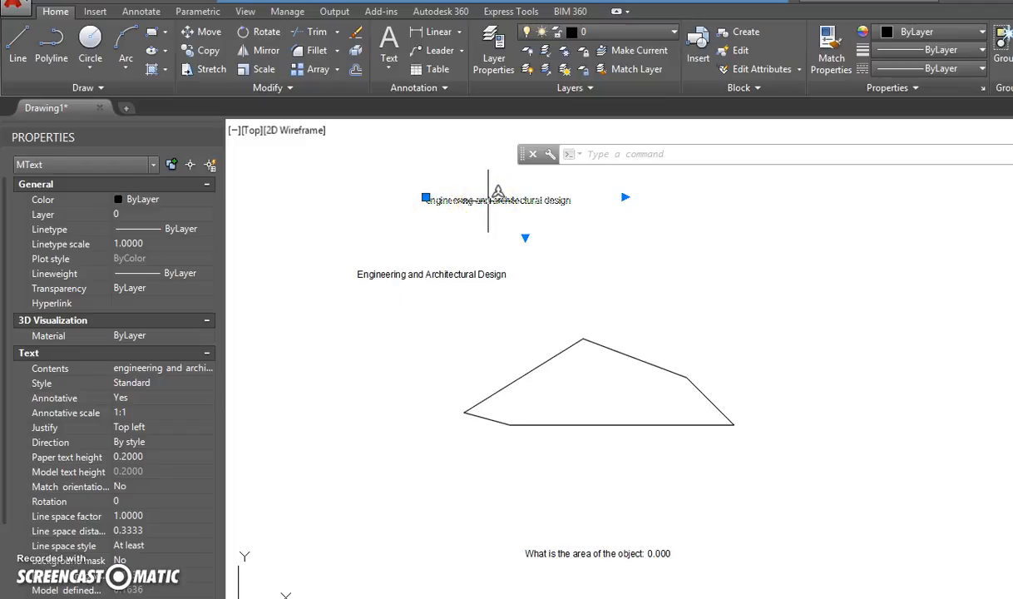
double_click(569, 202)
left_click_drag(571, 202, 403, 208)
left_click(513, 73)
left_click(482, 109)
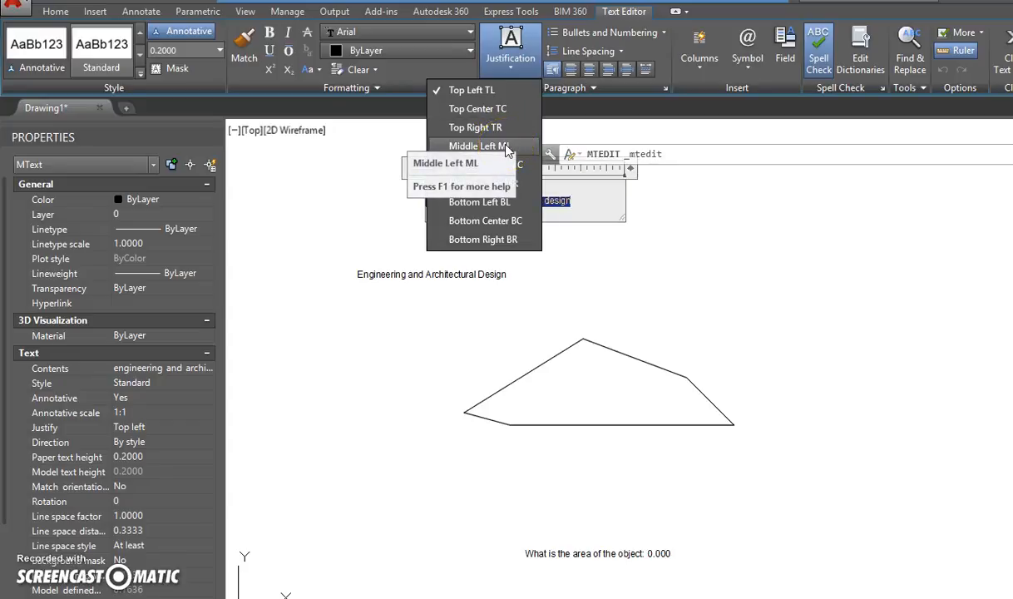
left_click(478, 146)
left_click(537, 247)
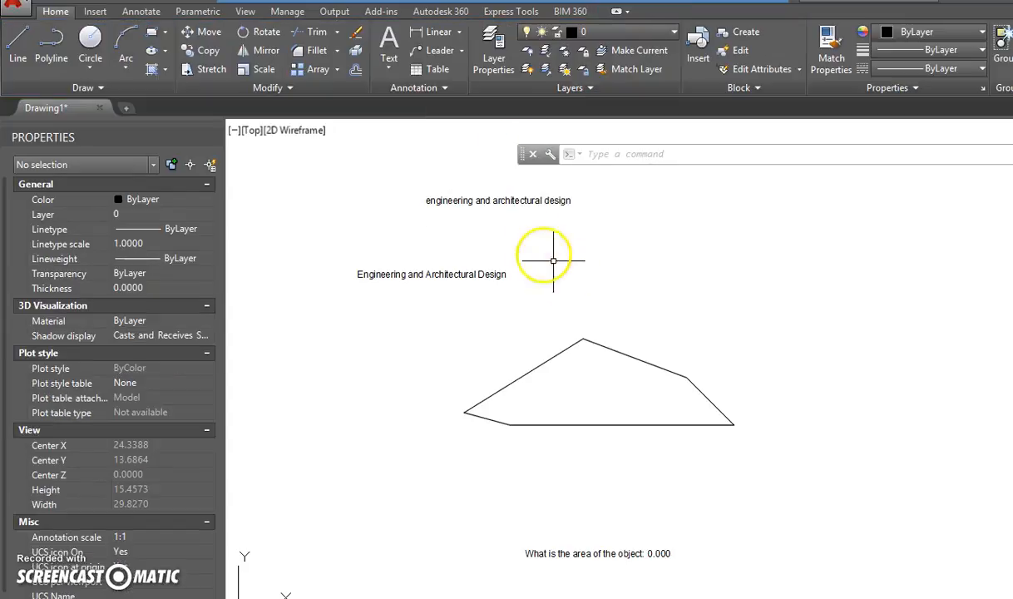
left_click(526, 202)
double_click(495, 215)
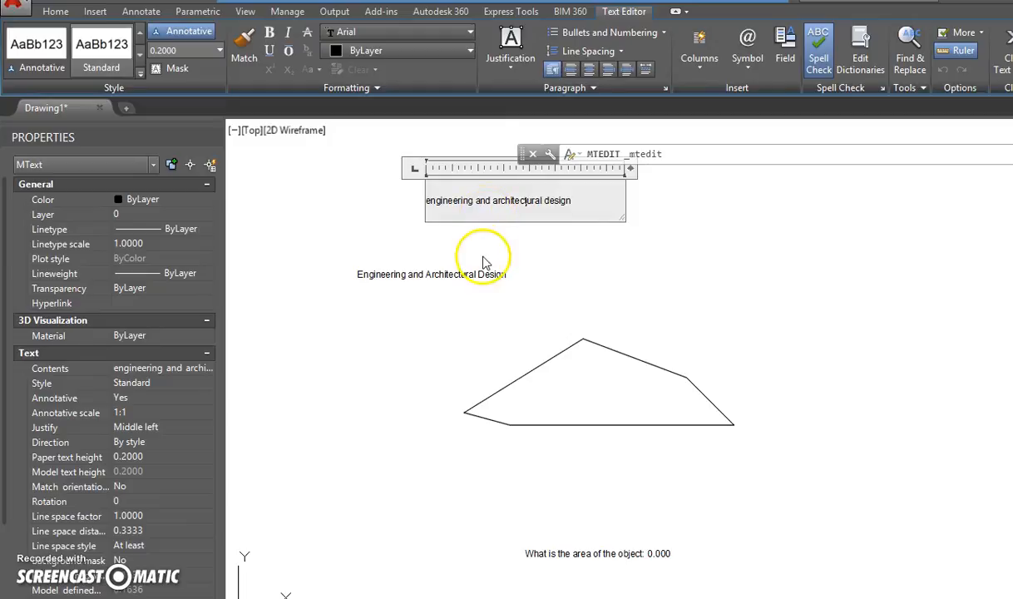
left_click(480, 248)
left_click(471, 198)
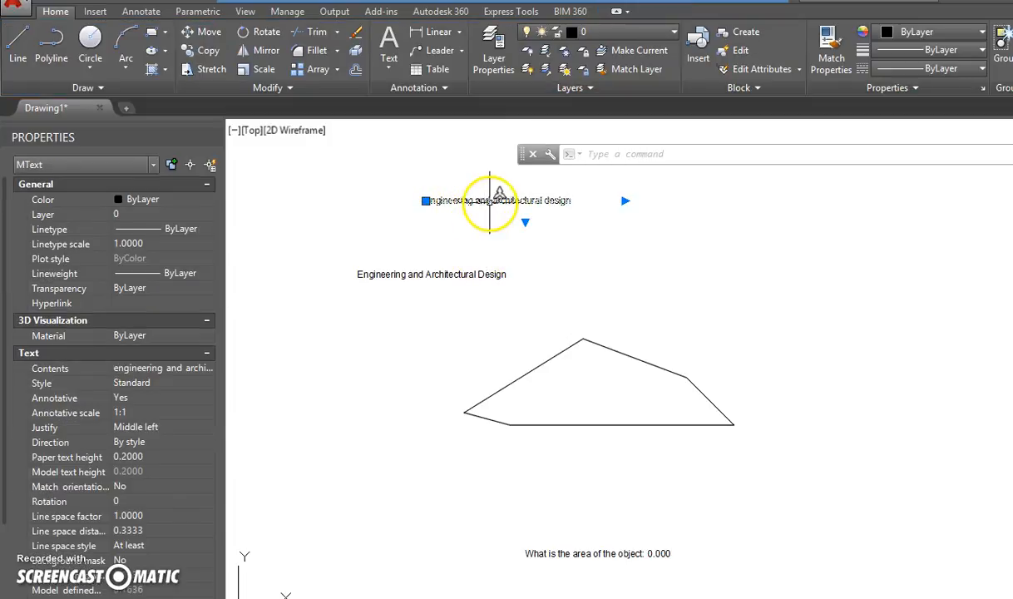
Set the upper multiline text's justification to Bottom Right and check where its grips sit.
double_click(491, 202)
left_click_drag(569, 201, 440, 136)
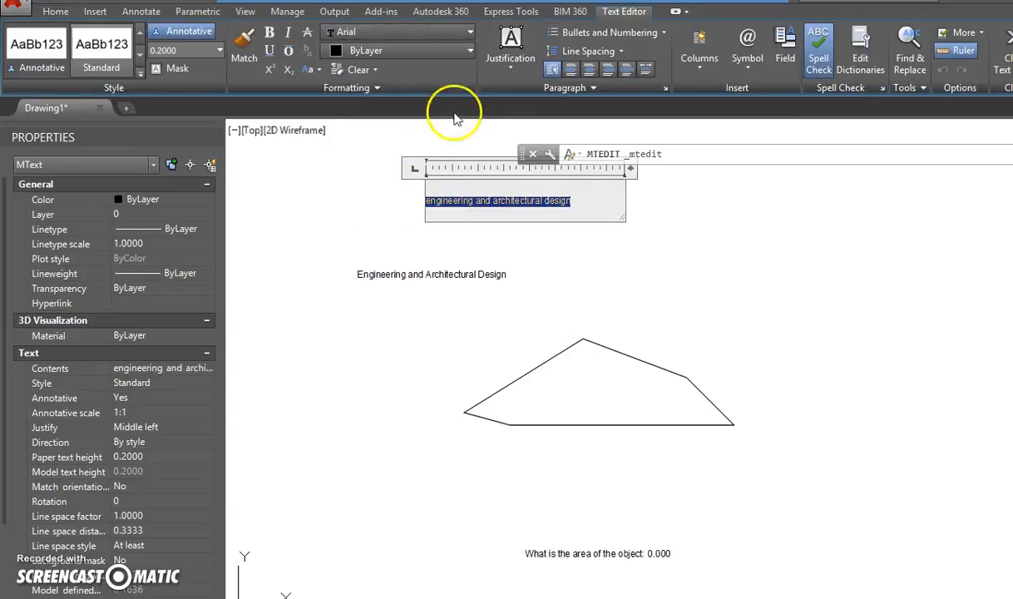
left_click(510, 71)
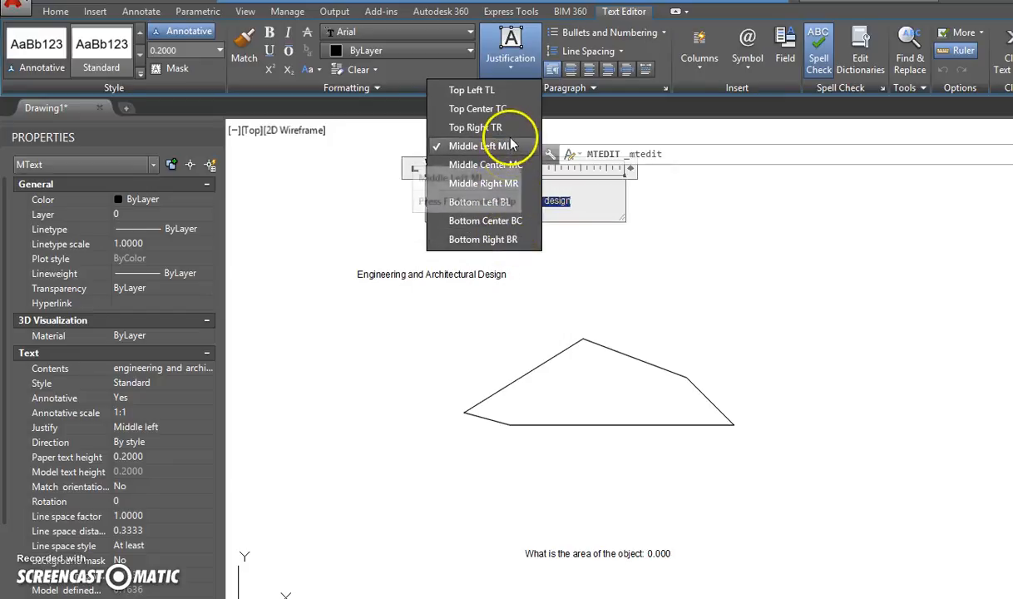
left_click(499, 240)
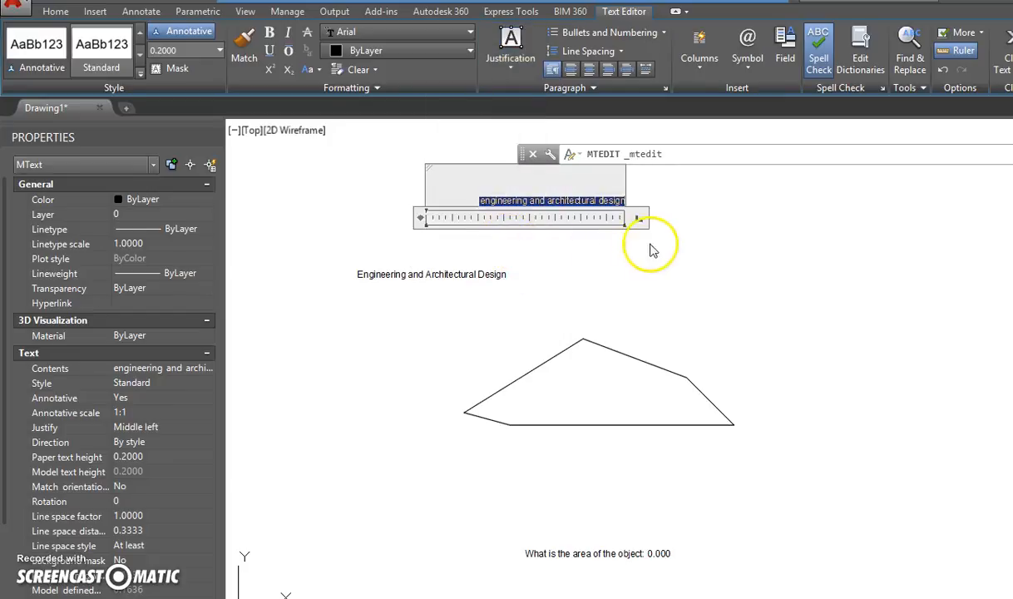
left_click(651, 249)
left_click(595, 204)
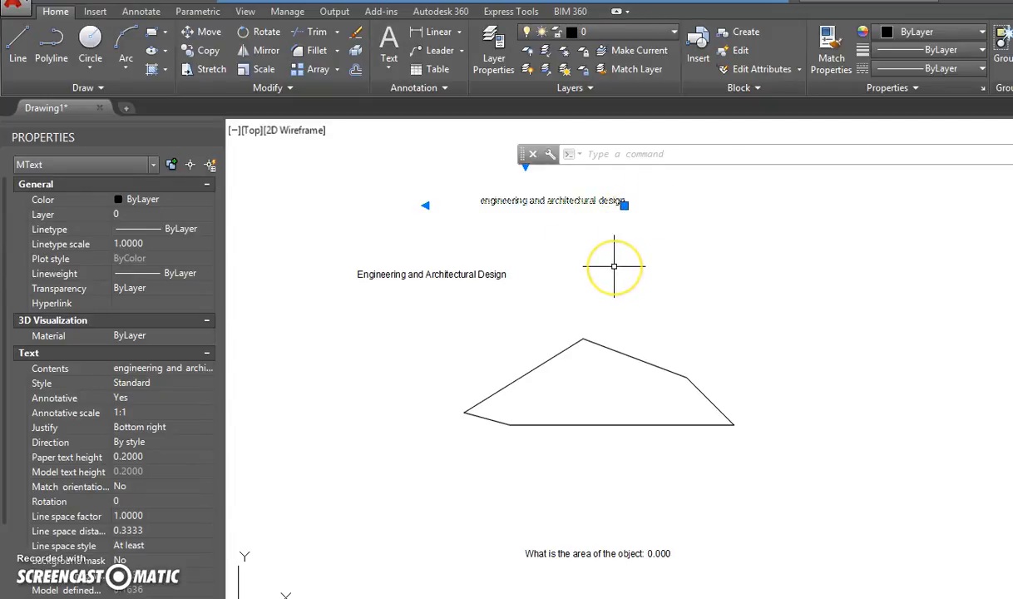
key("Escape")
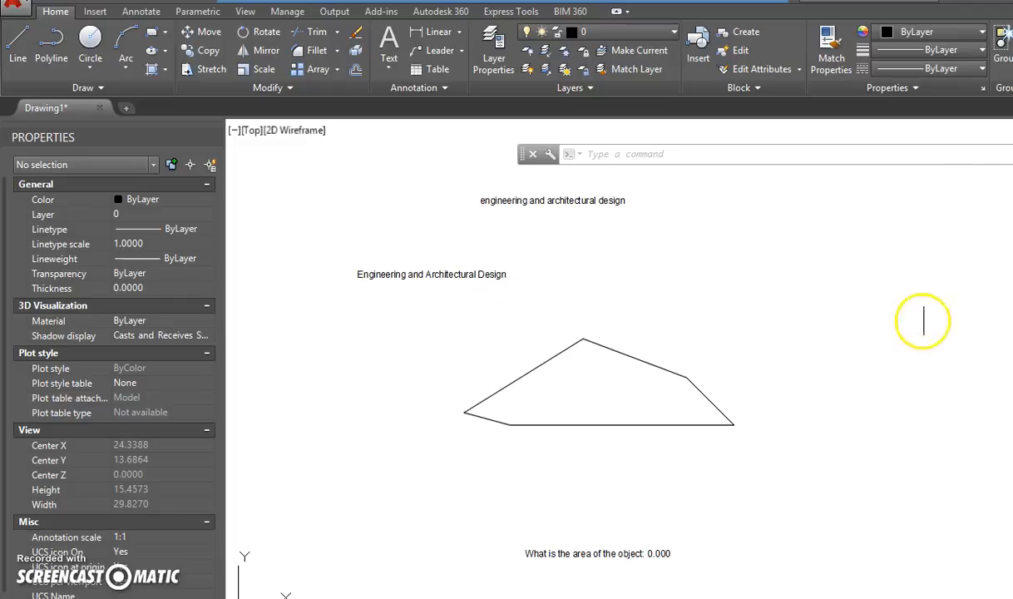
Switch to the Word worksheet and read the questions about changing the original pline with pedit.
key("alt+Tab")
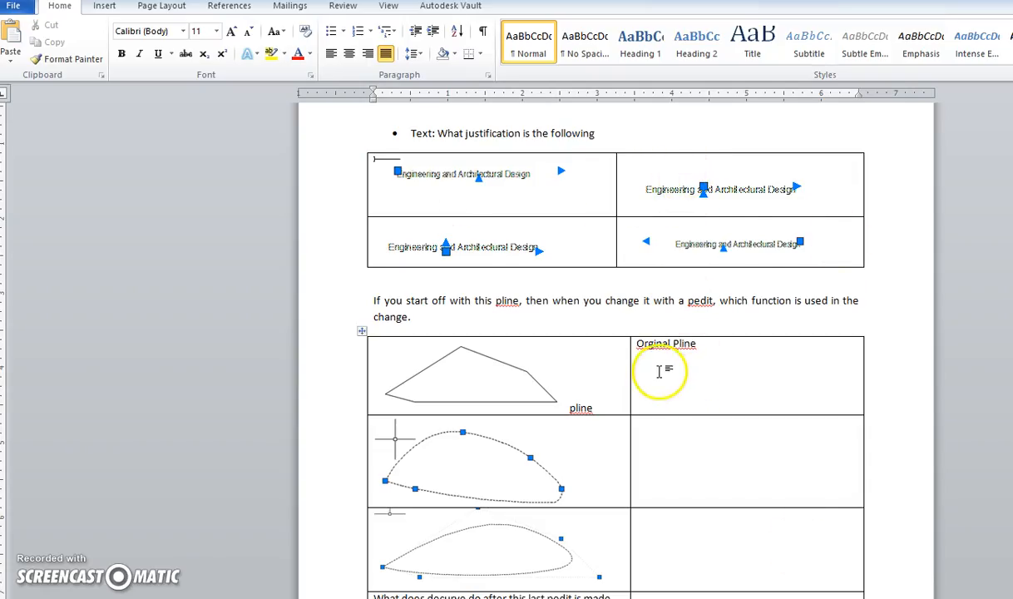
scroll(659, 371, "down", 1)
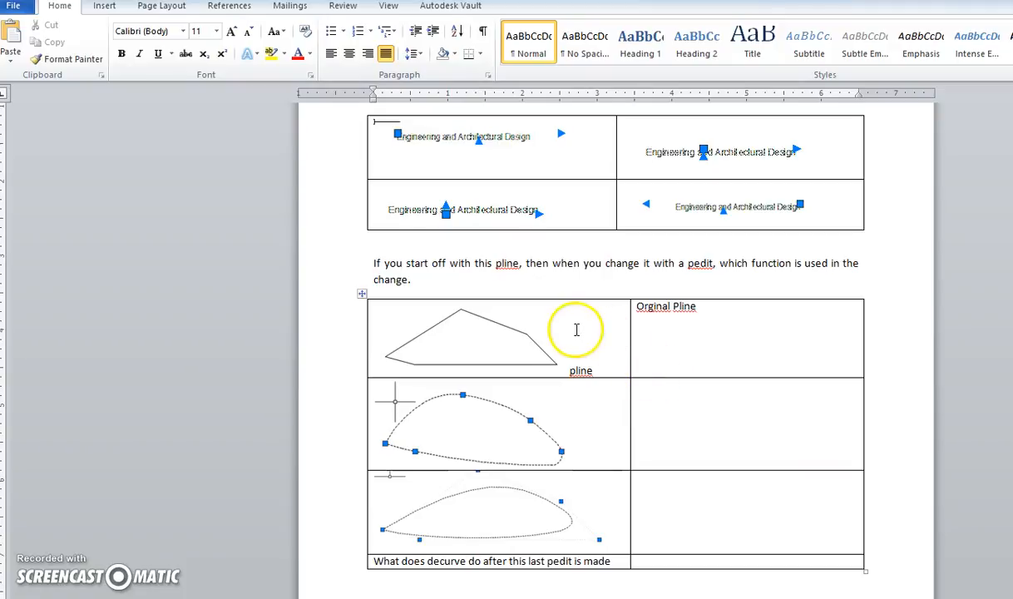
scroll(565, 388, "down", 1)
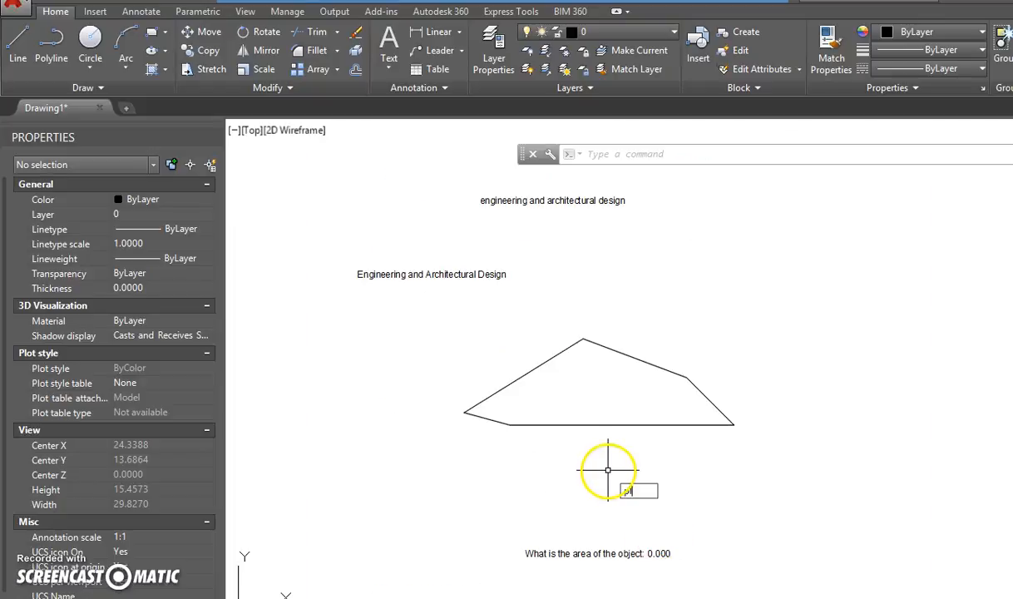
Back in AutoCAD, draw a closed, notched polyline with seven vertices beside the existing five-sided shape.
key("Return")
left_click(300, 384)
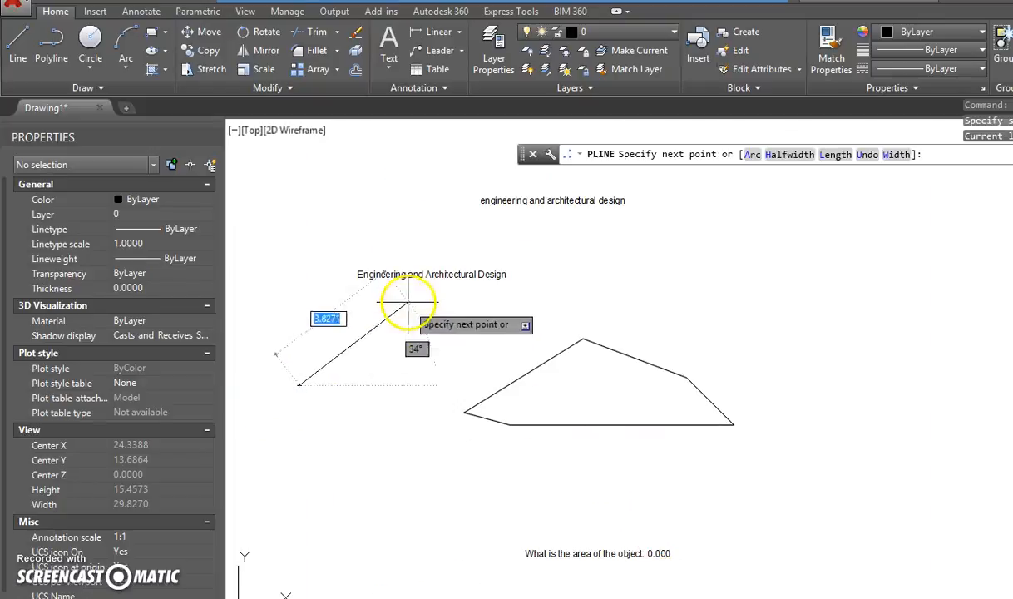
left_click(408, 297)
left_click(516, 315)
left_click(485, 365)
left_click(390, 430)
left_click(479, 439)
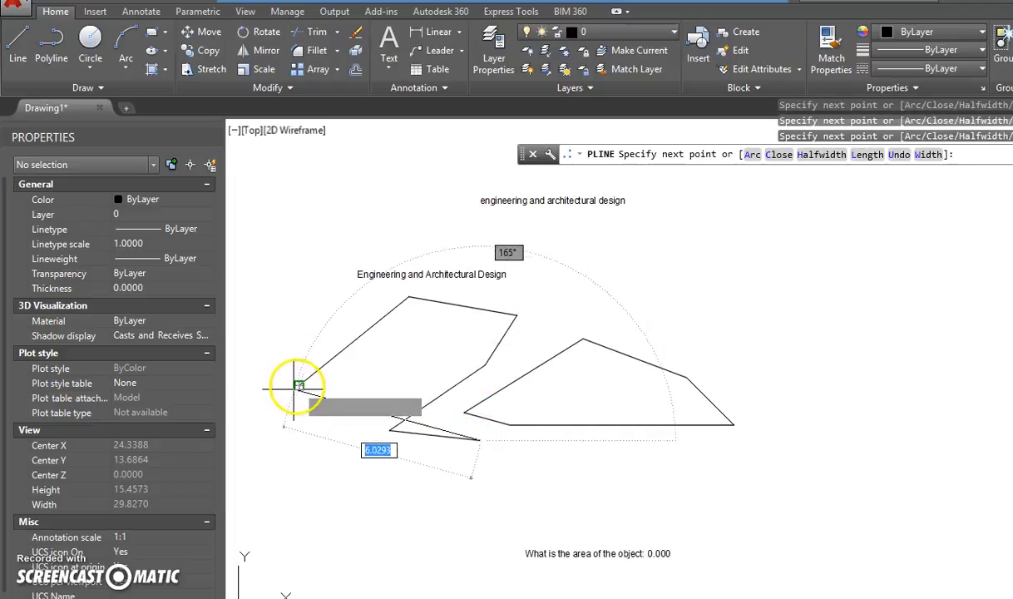
left_click(300, 469)
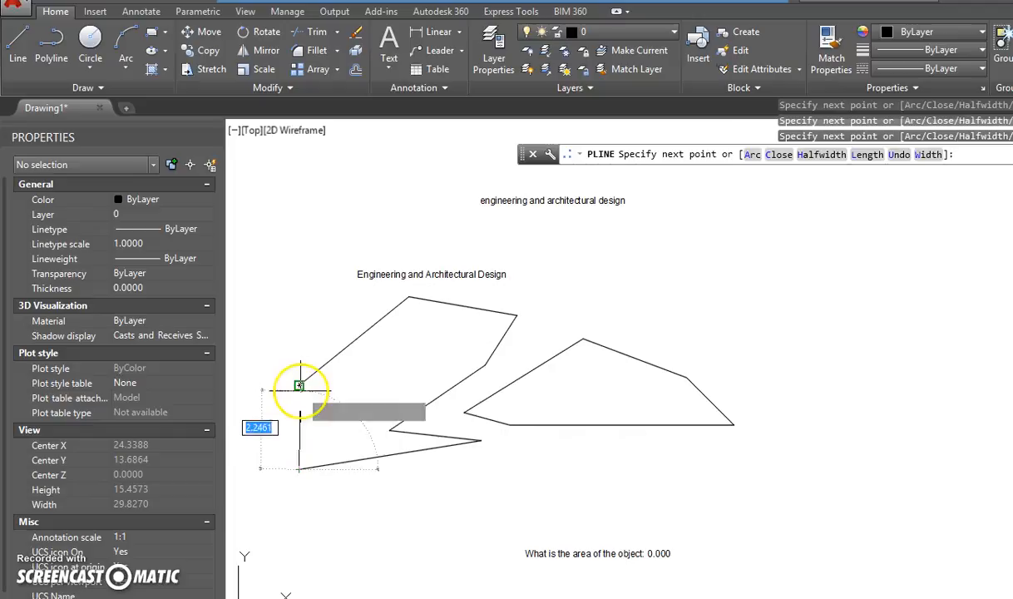
left_click(299, 386)
key("Return")
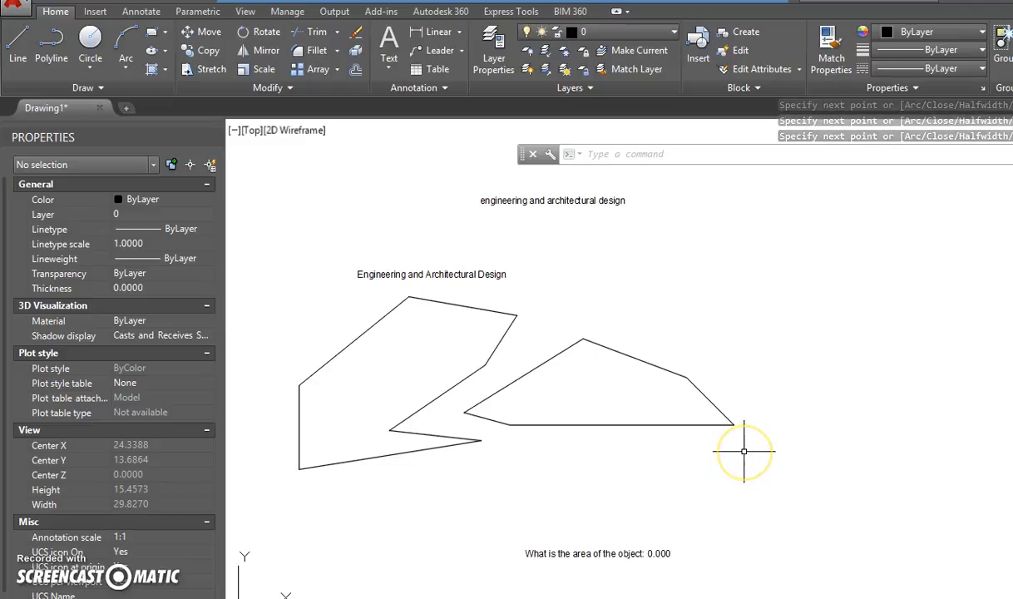
Apply the PEDIT Fit option to the five-sided polyline to turn it into a curve.
type("pedi")
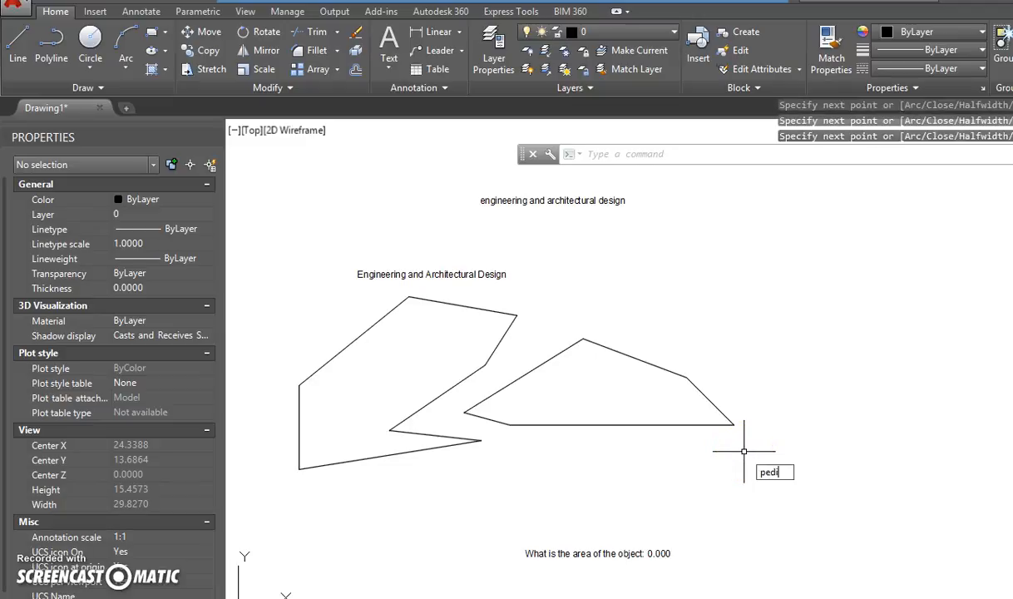
type("t")
key("Return")
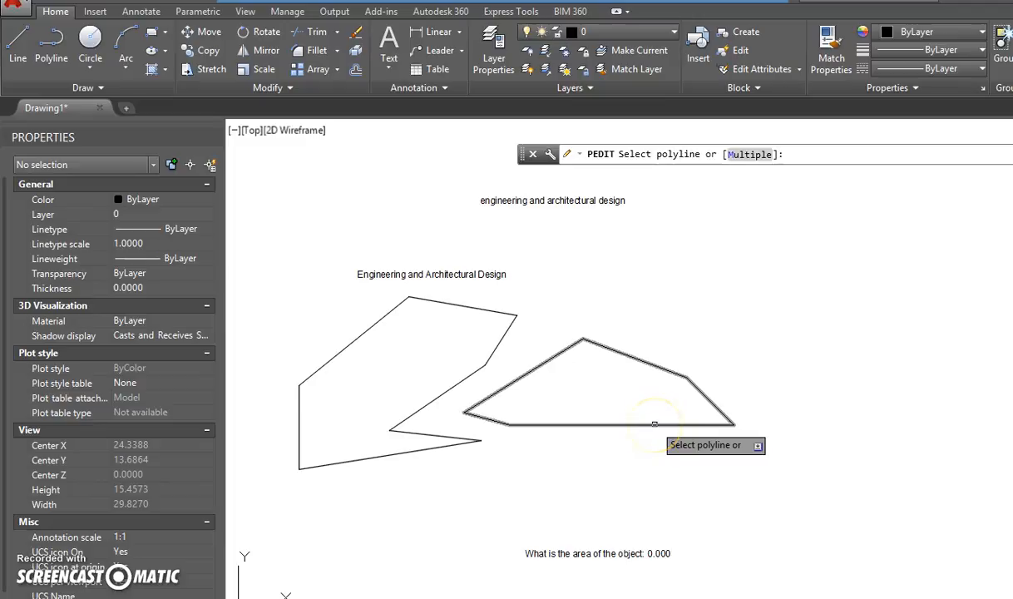
left_click(643, 359)
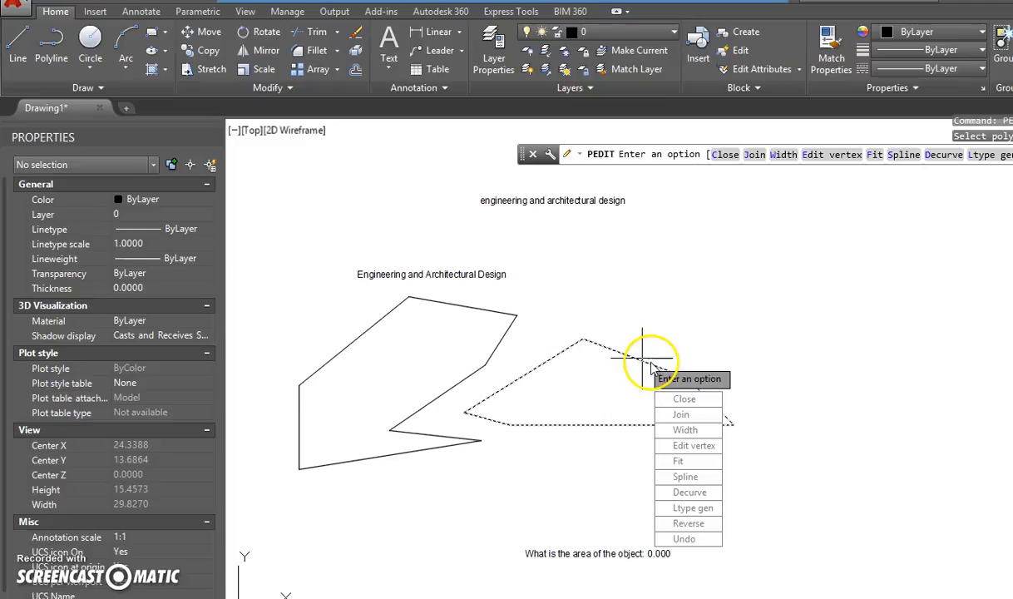
left_click(680, 464)
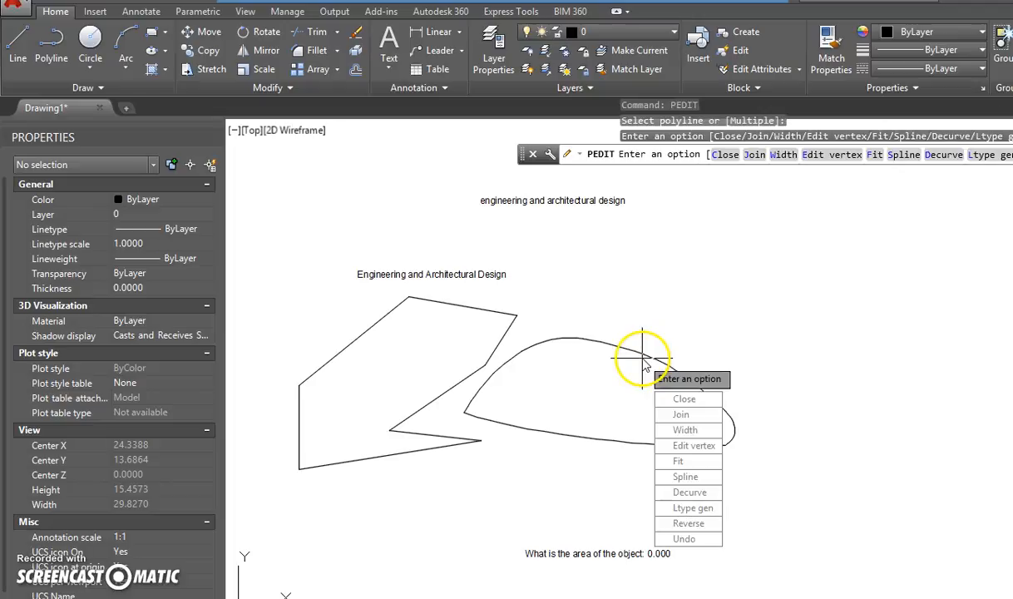
key("Return")
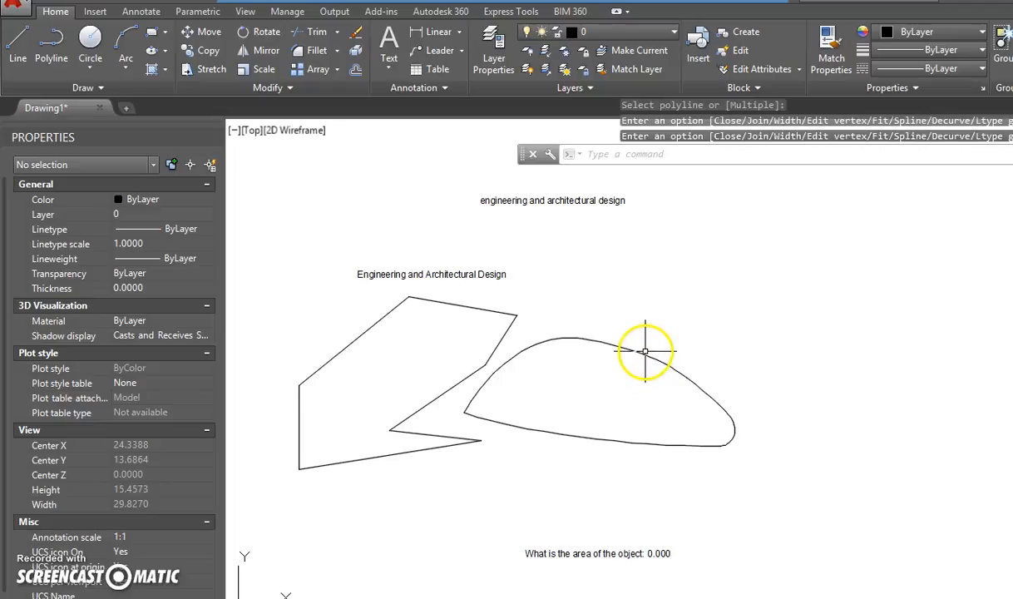
Select the fitted curve and compare its shape and grips with the pedit examples in the Word worksheet.
left_click(645, 351)
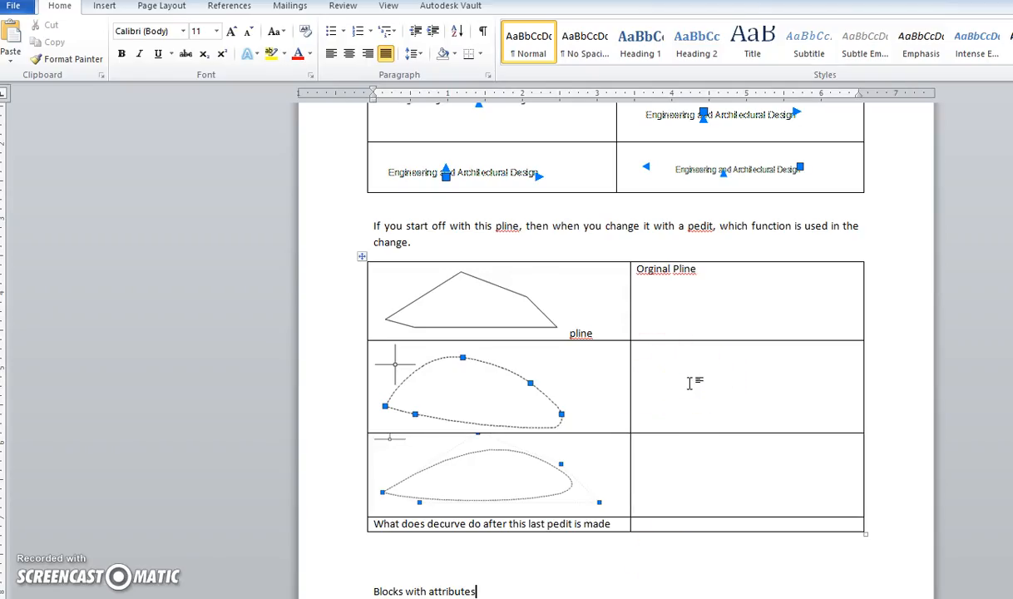
left_click(670, 443)
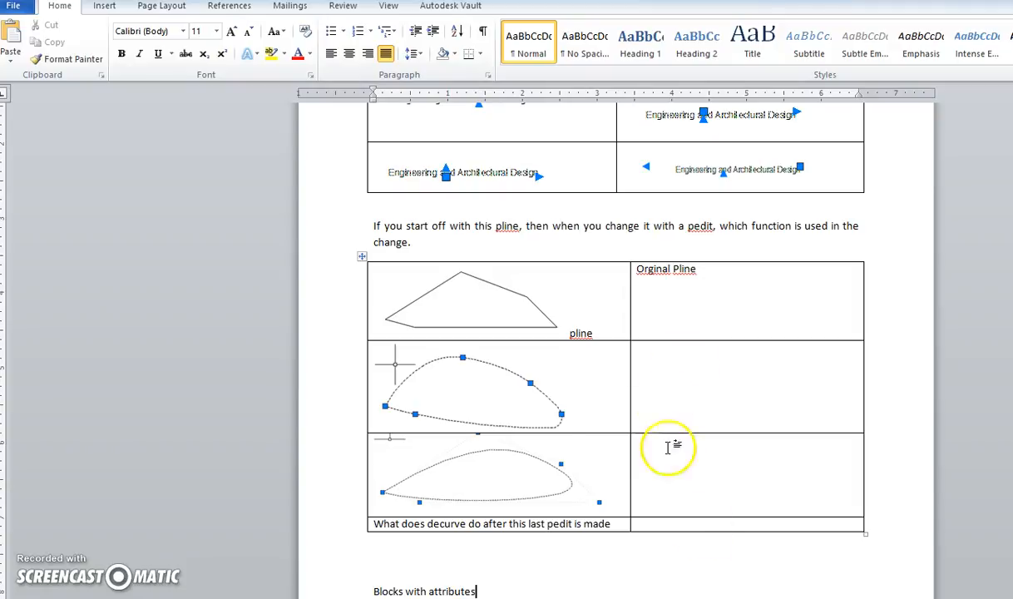
left_click(670, 509)
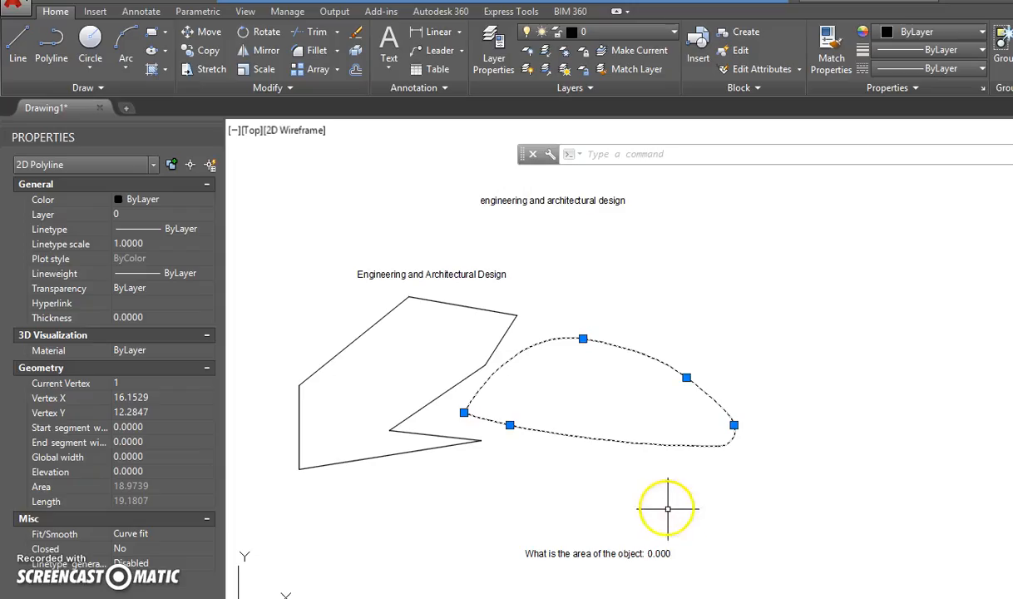
key("Escape")
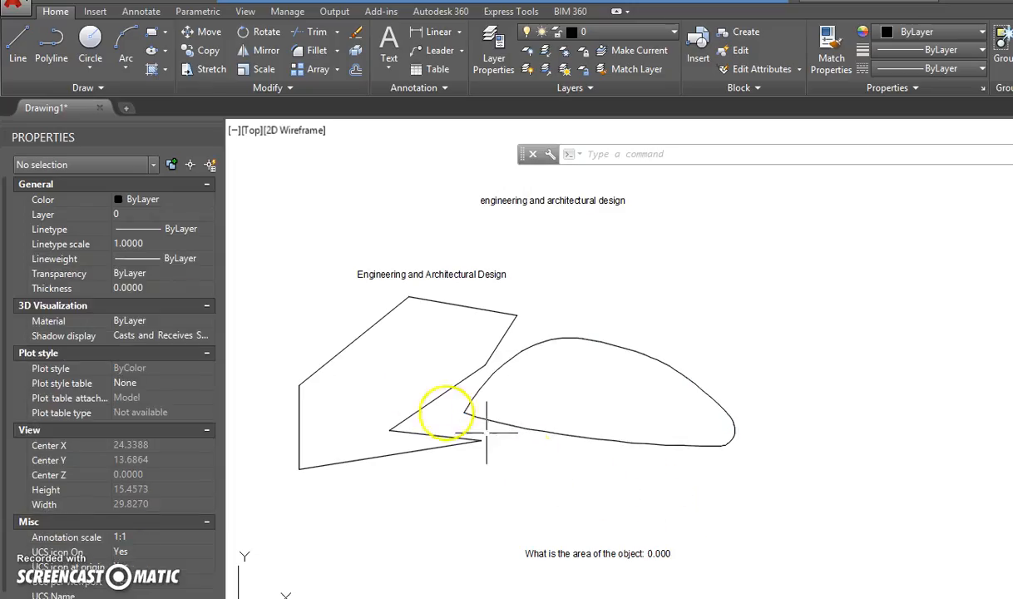
Apply the PEDIT Spline option to the notched seven-vertex polyline to turn it into a smooth curve.
type("pied")
key("BackSpace")
key("BackSpace")
key("BackSpace")
type("e")
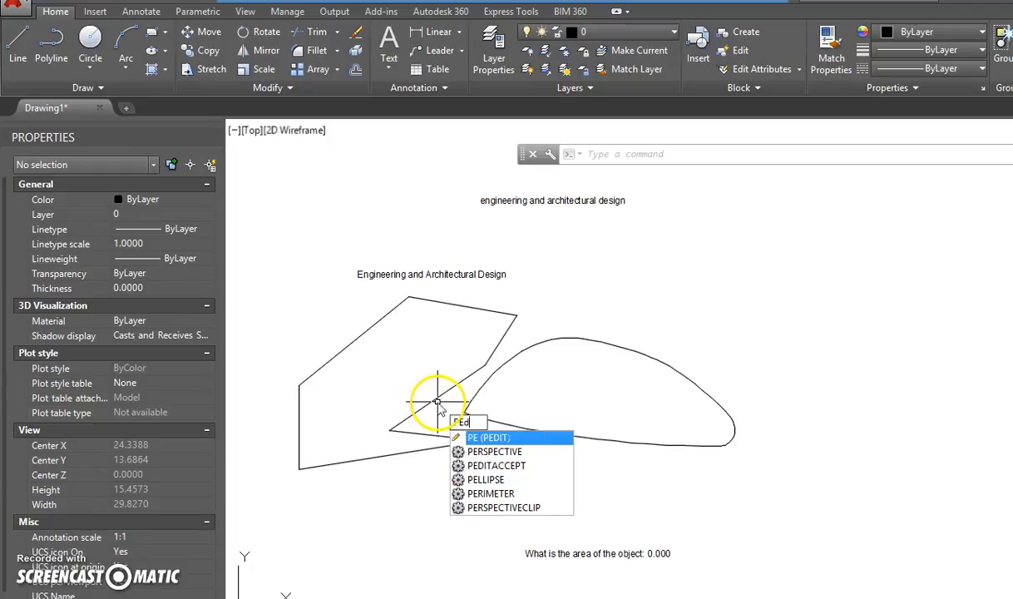
key("Return")
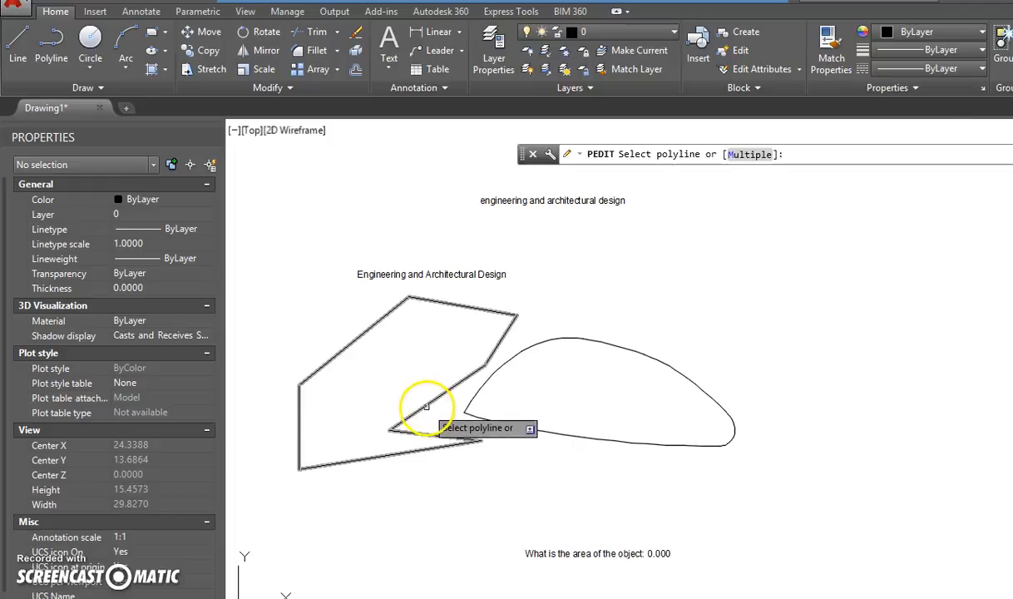
left_click(426, 406)
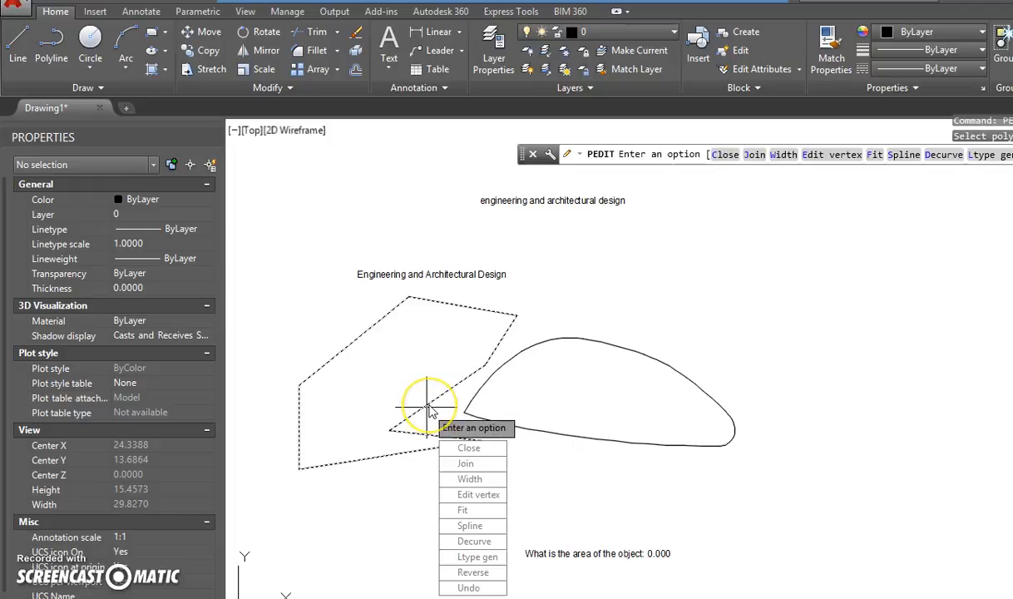
left_click(497, 526)
key("Return")
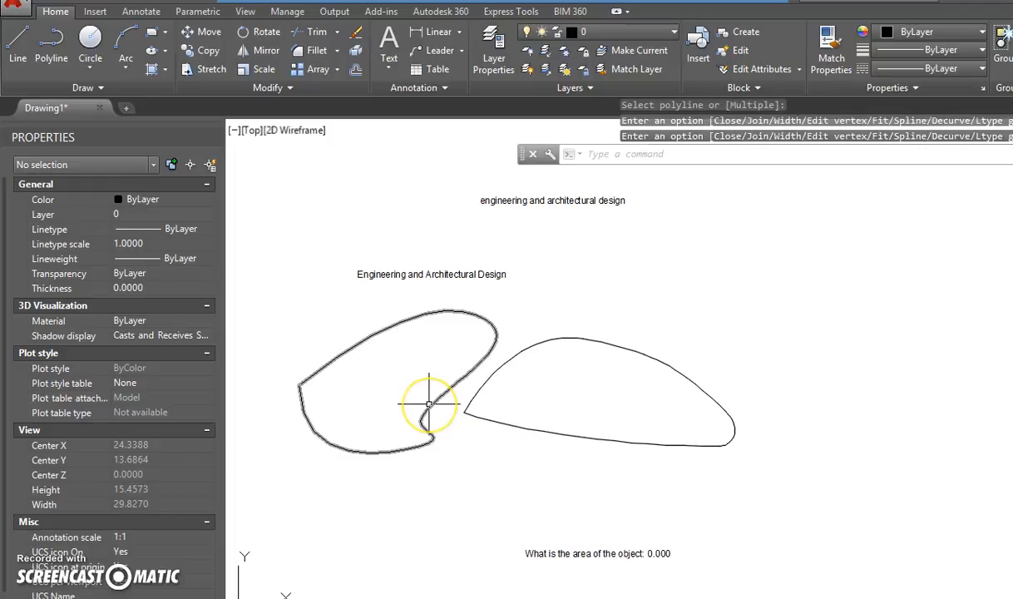
Select both curves to compare their grips, and stretch the splined curve's topmost control vertex outward to the upper left.
left_click(429, 404)
left_click(606, 348)
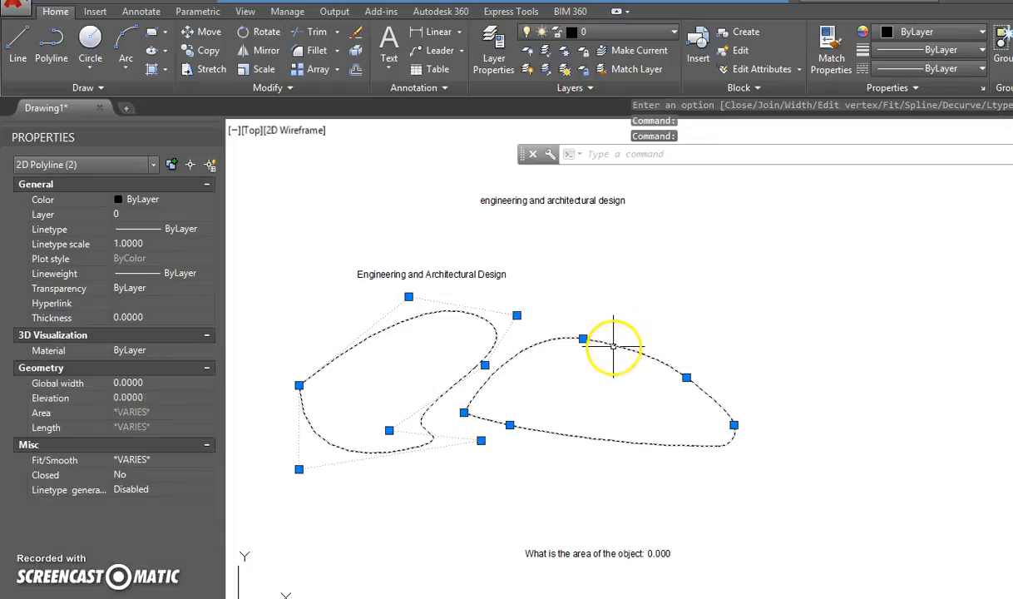
scroll(378, 334, "up", 2)
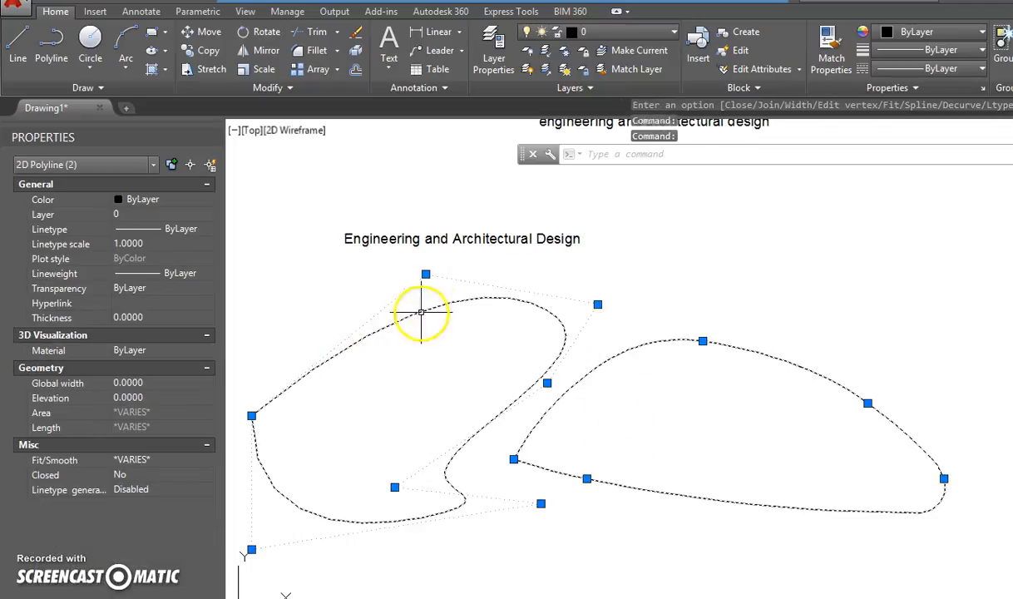
left_click(424, 273)
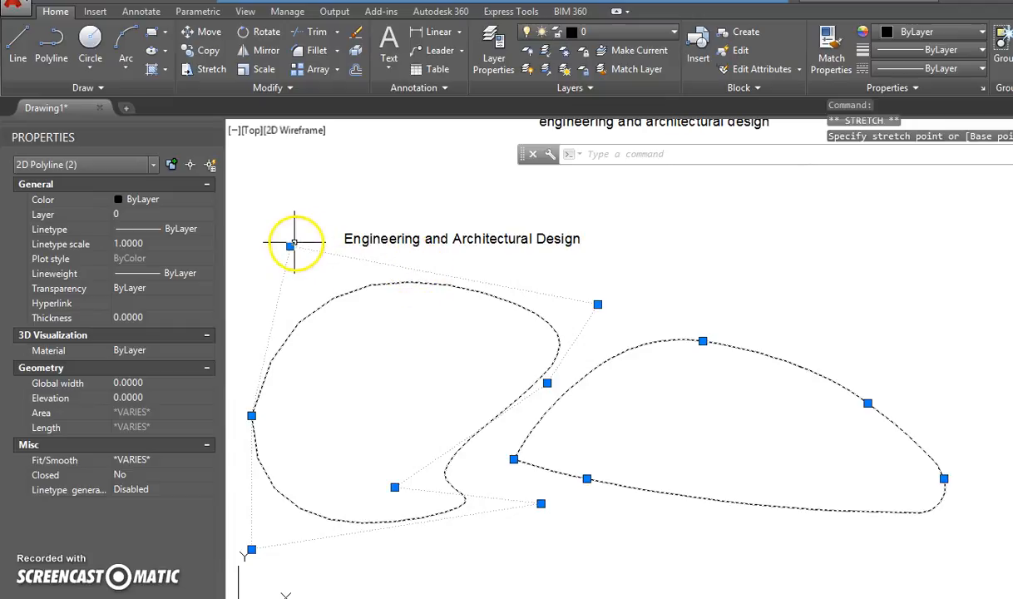
left_click(322, 255)
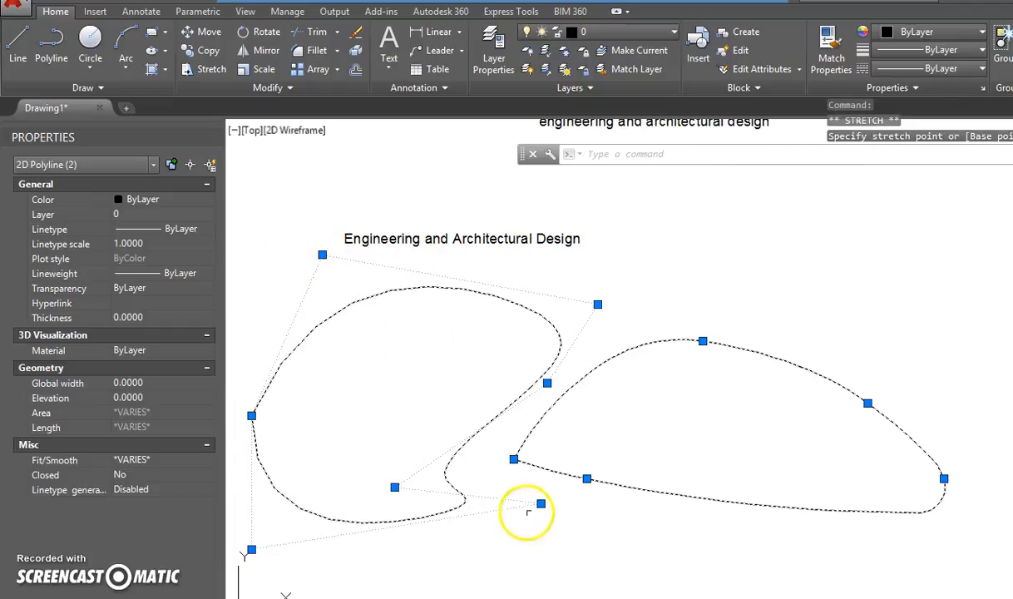
Switch to the Word worksheet and answer the two pedit example rows with "fit" and "Spline".
key("alt+Tab")
left_click(697, 407)
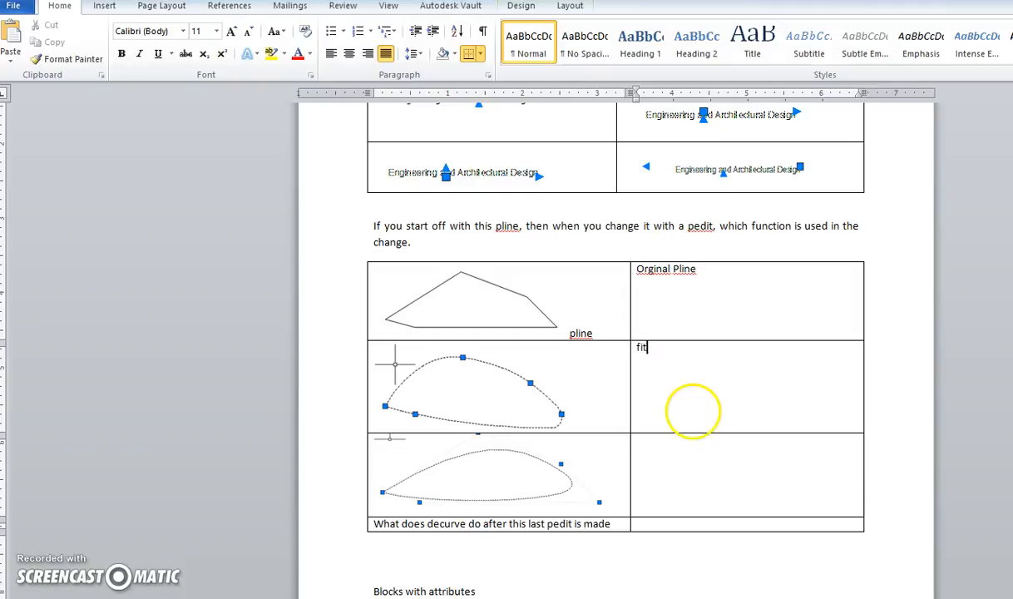
left_click(698, 489)
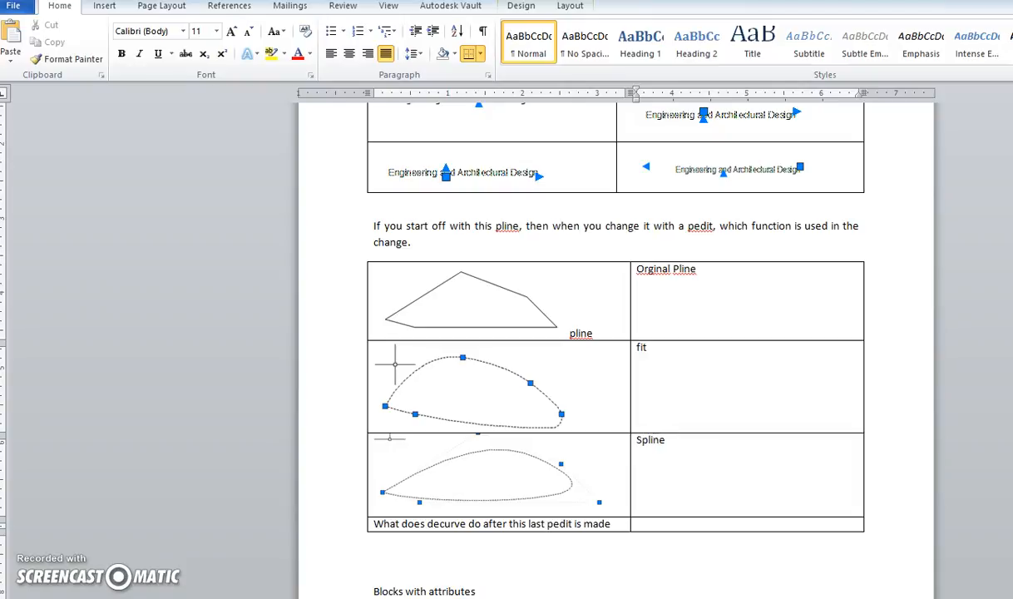
left_click(503, 562)
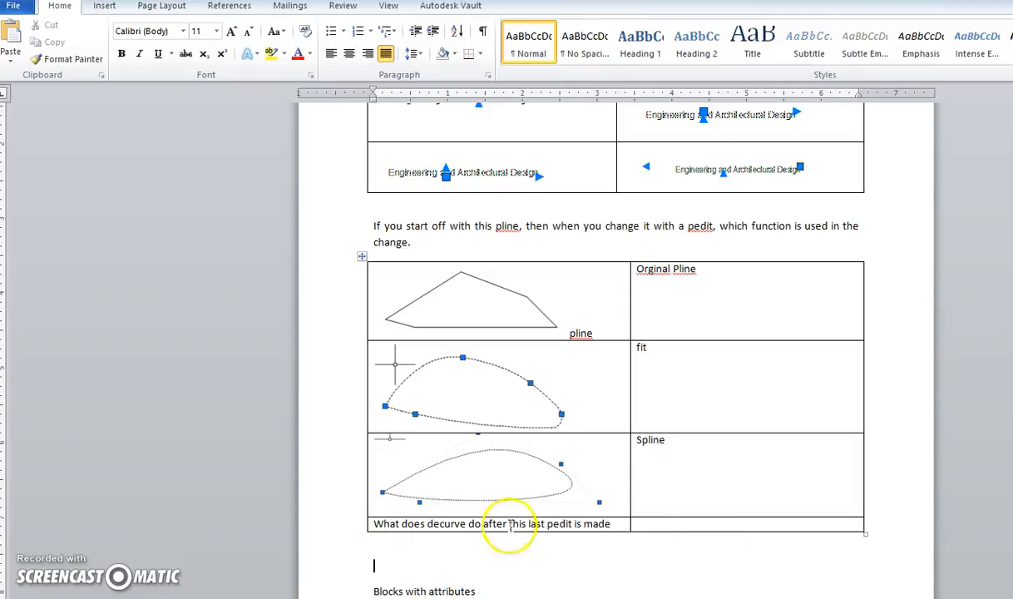
Back in AutoCAD, clear the selection and apply the PEDIT Decurve option to the fitted five-vertex curve.
key("alt+Tab")
left_click(618, 523)
left_click(618, 523)
key("Escape")
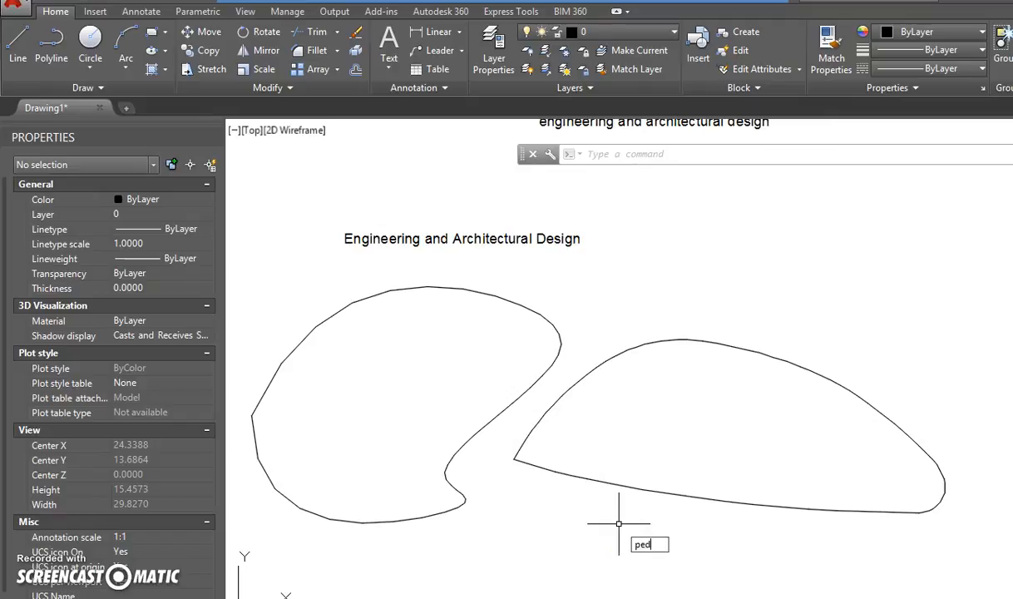
key("Return")
left_click(623, 485)
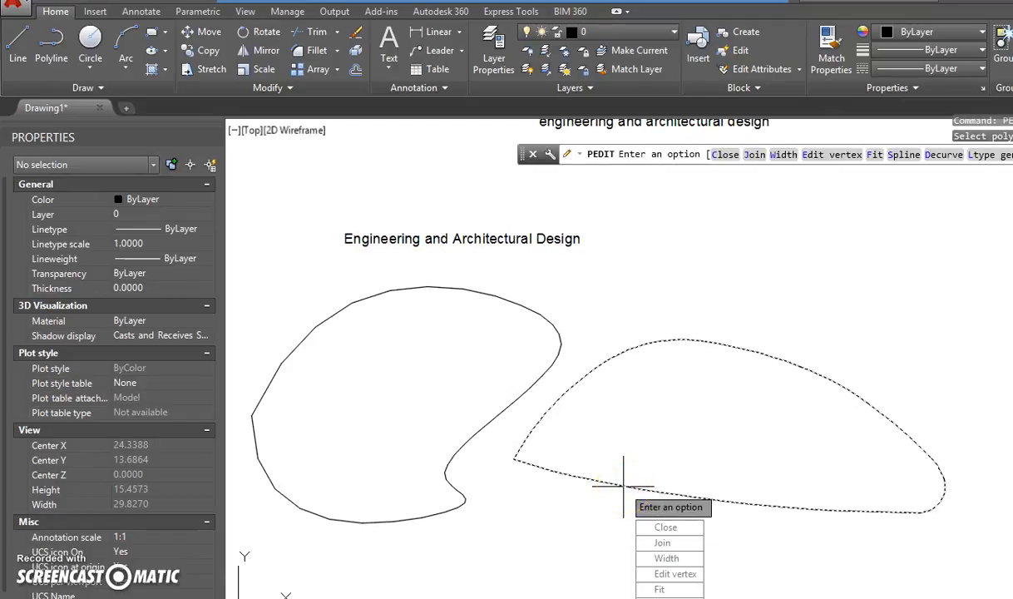
left_click(670, 598)
key("Return")
Apply the PEDIT Decurve option to the splined curve to straighten it into line segments.
key("Return")
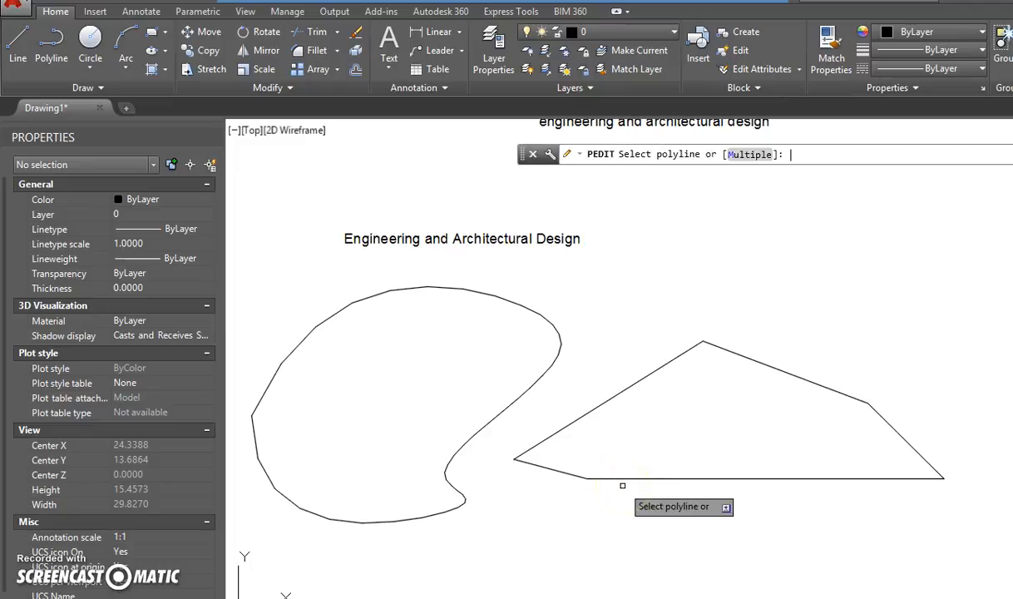
left_click(463, 447)
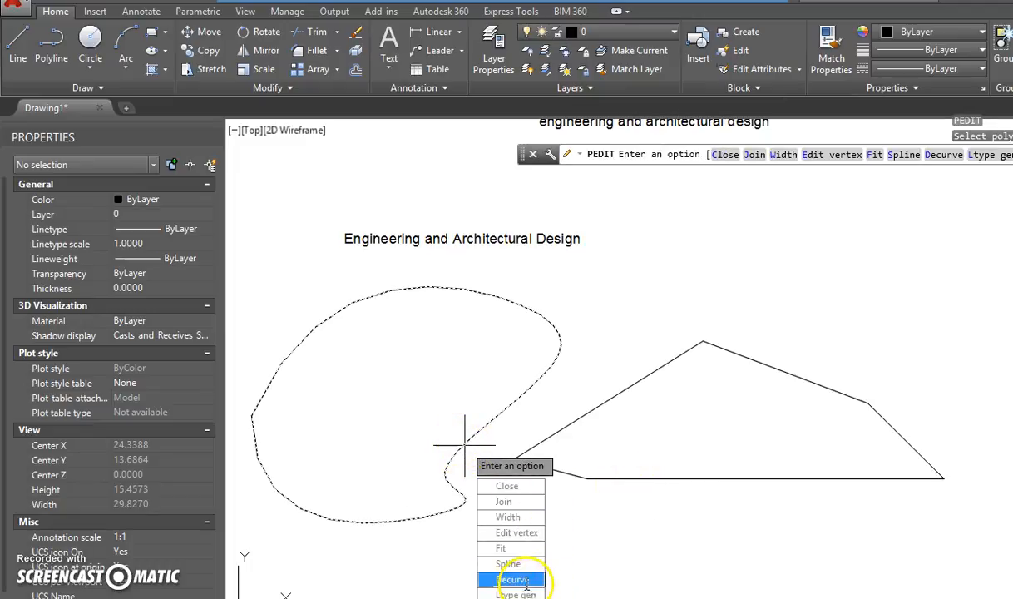
left_click(511, 579)
key("Return")
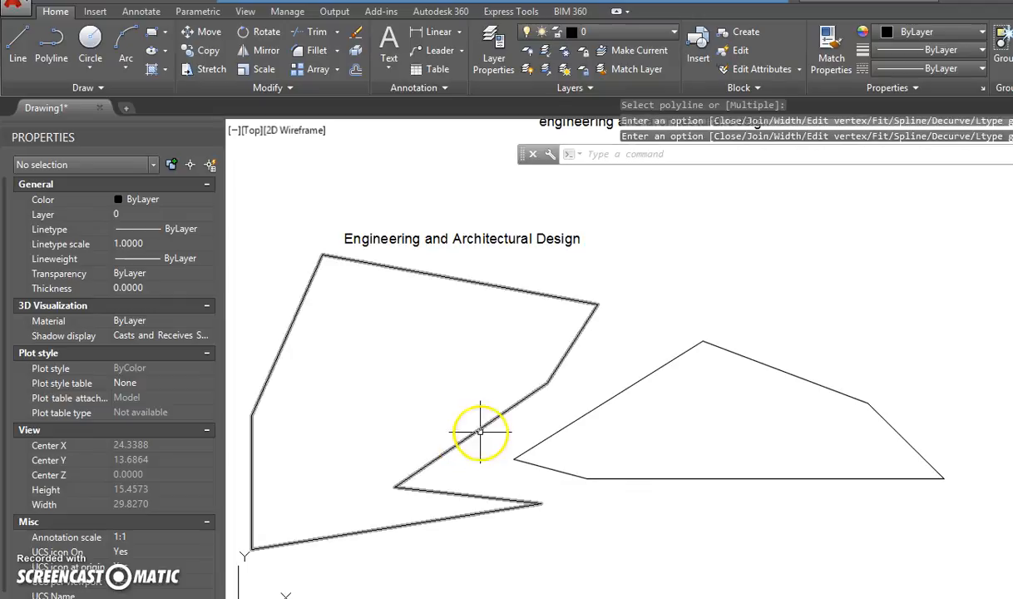
Move the 0.000 attribute definition away from the "What is the area of the object:" text and back beside it, then deselect it.
scroll(465, 445, "down", 4)
middle_click_drag(527, 453, 534, 364)
scroll(646, 462, "up", 6)
middle_click_drag(618, 445, 739, 482)
left_click(595, 334)
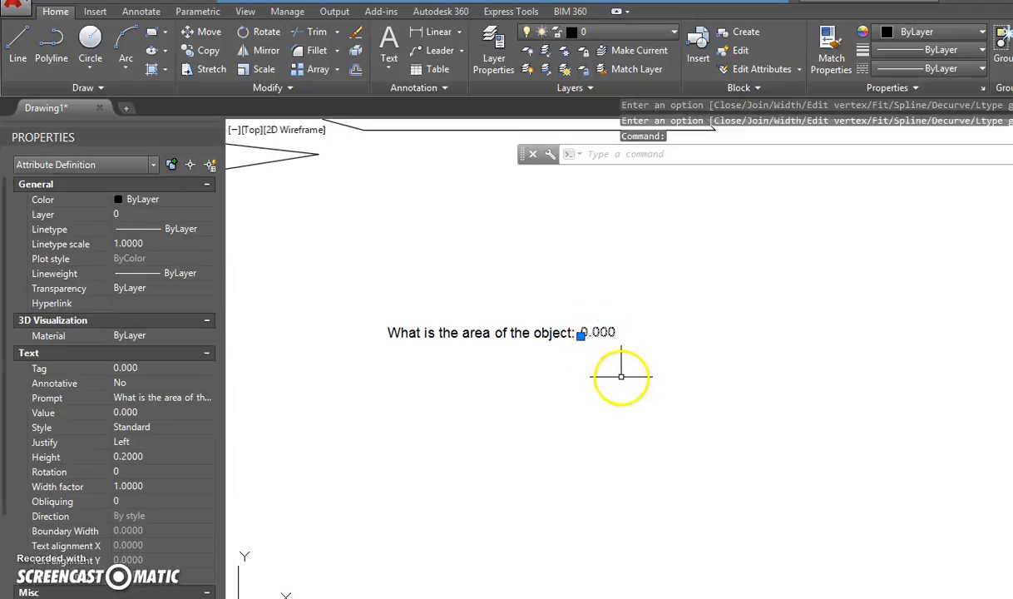
left_click(581, 335)
left_click(665, 247)
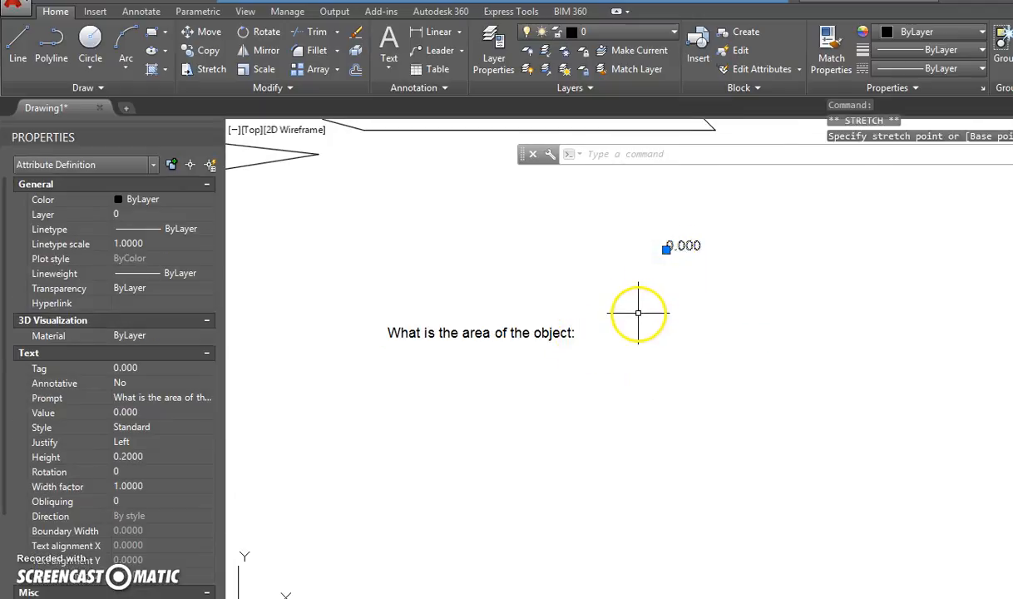
left_click(667, 248)
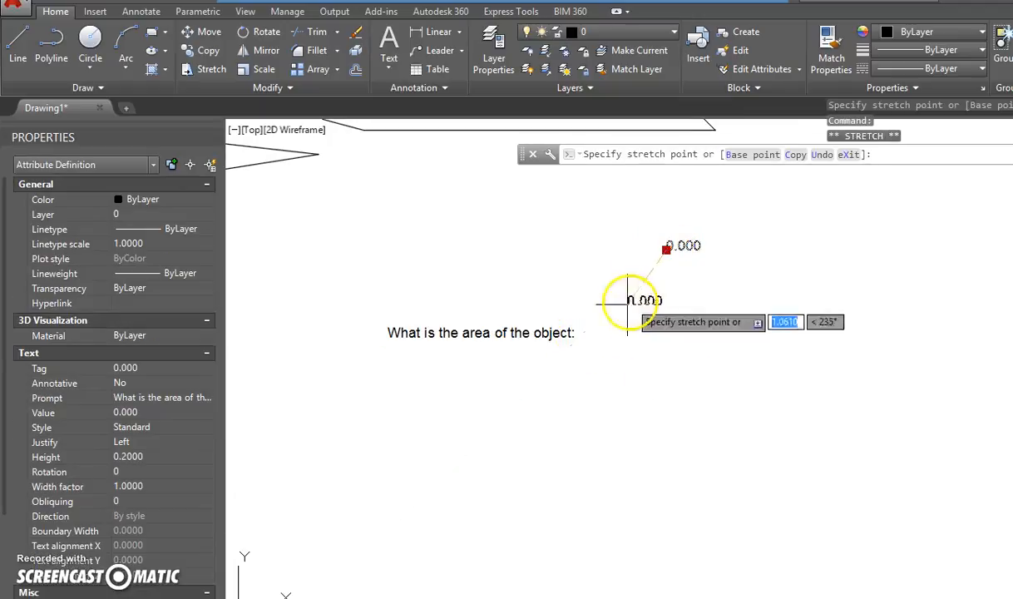
left_click(582, 333)
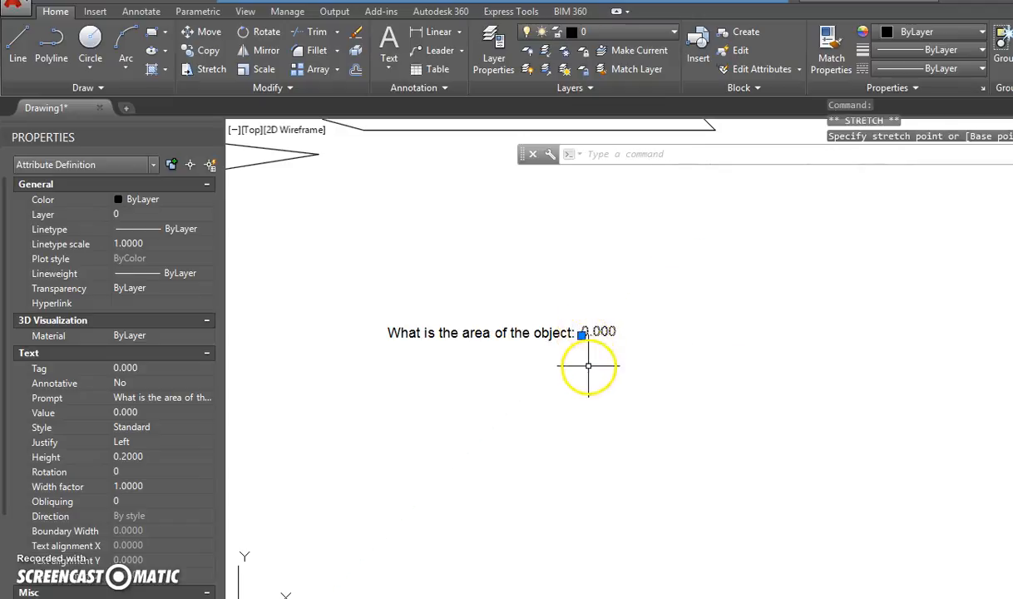
key("Escape")
key("Escape")
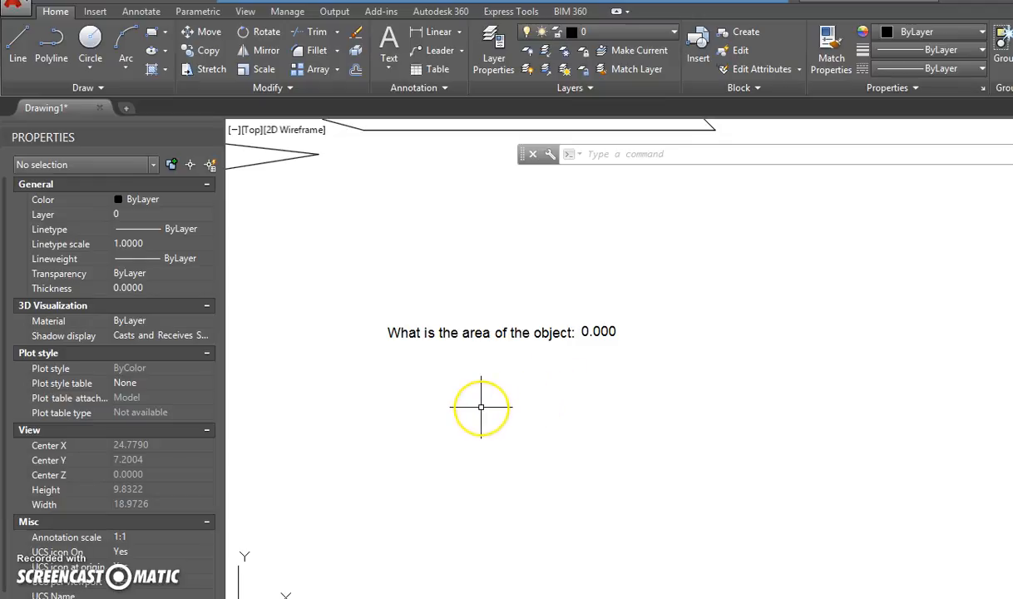
Create a multiline text box below the area question and enter "What is the total area of the object".
type("mt")
key("Return")
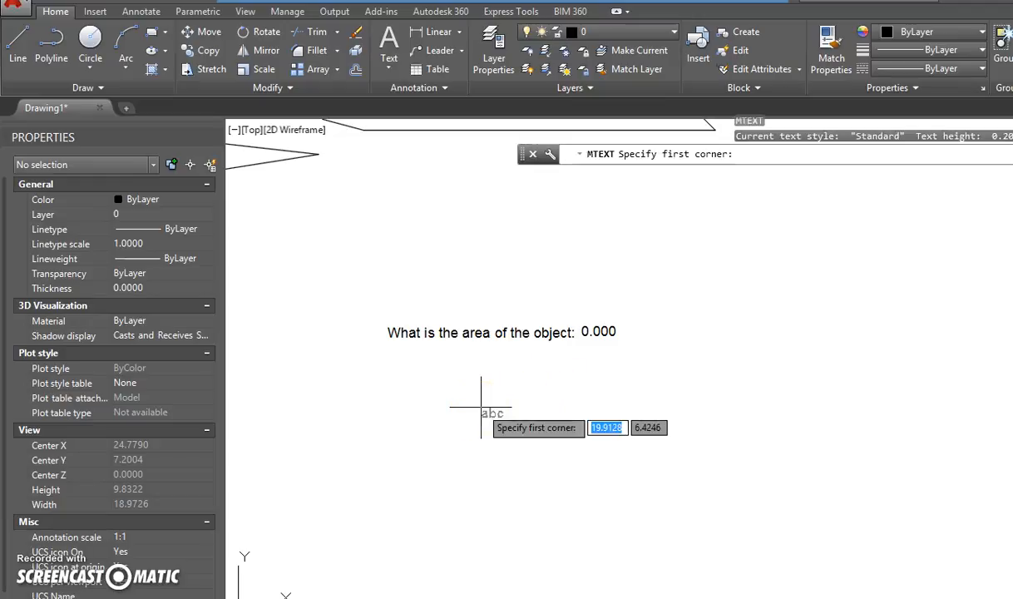
left_click(399, 359)
left_click(740, 583)
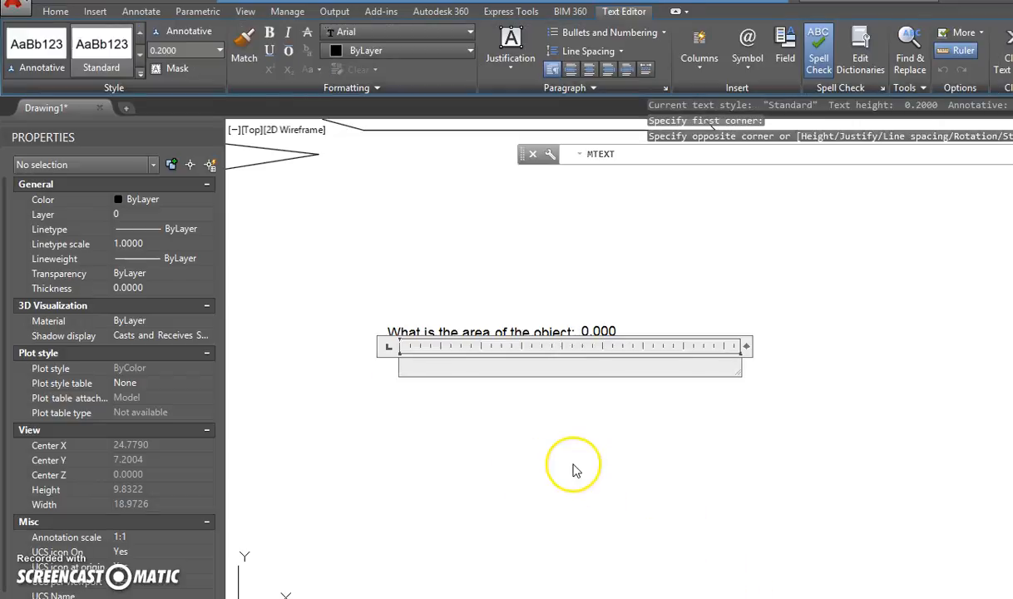
type("What is the total area of the objet")
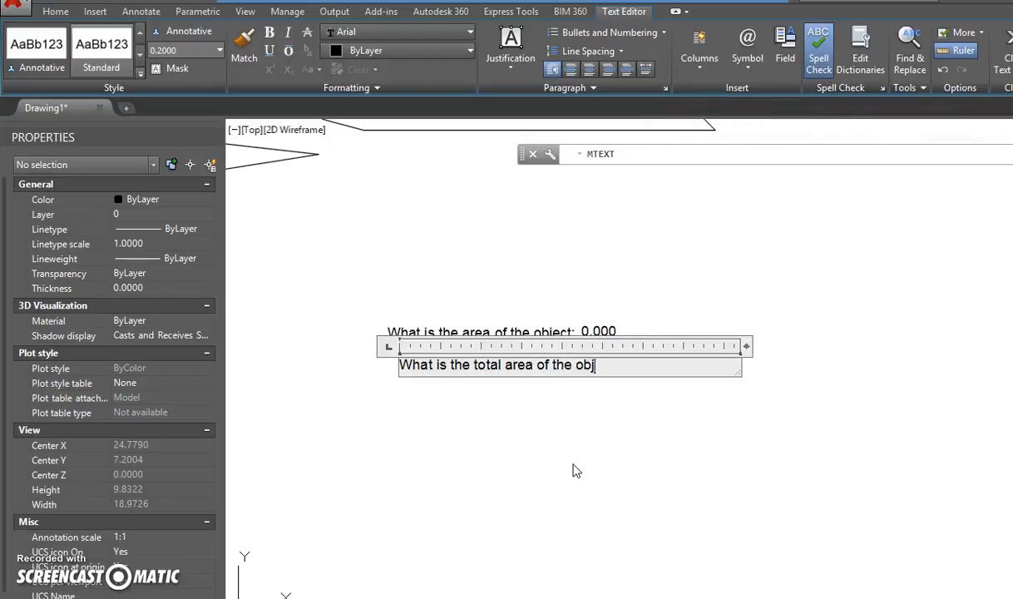
key("BackSpace")
key("BackSpace")
type("c")
key("BackSpace")
type("ect")
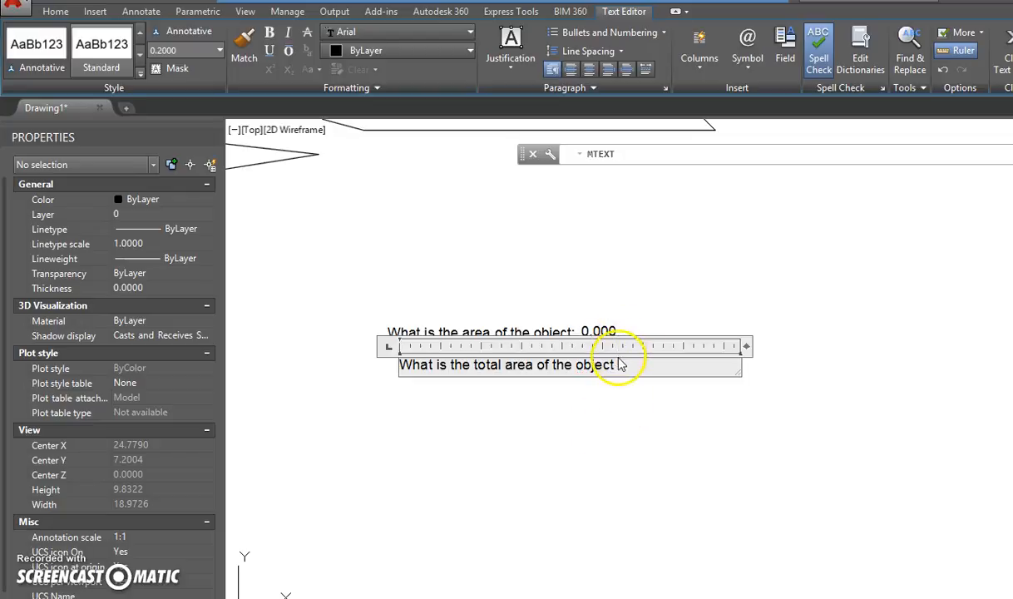
Format the total area question as a numbered list item and end it with a colon.
left_click_drag(637, 369, 357, 368)
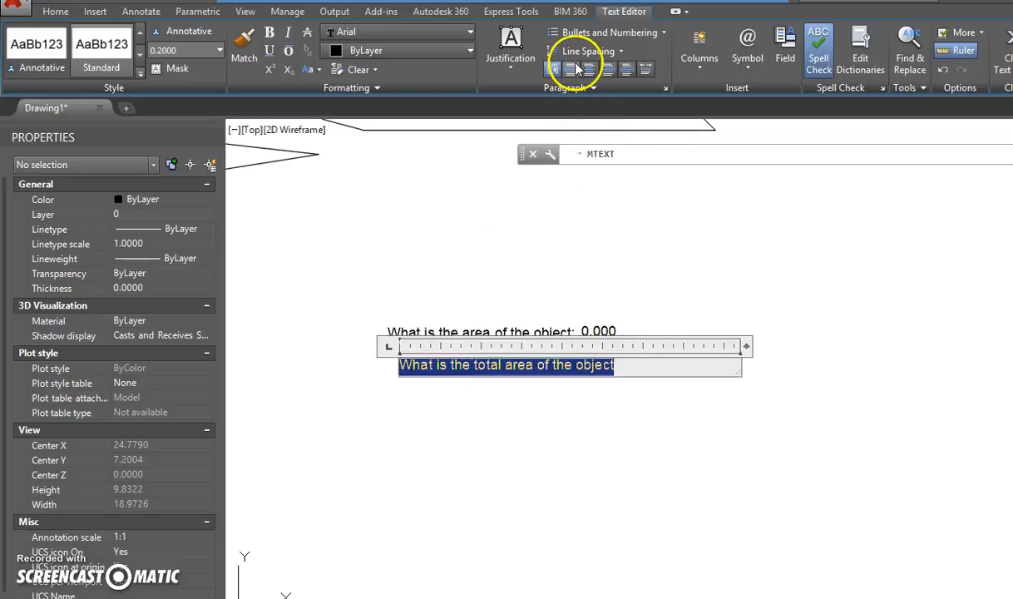
left_click(604, 33)
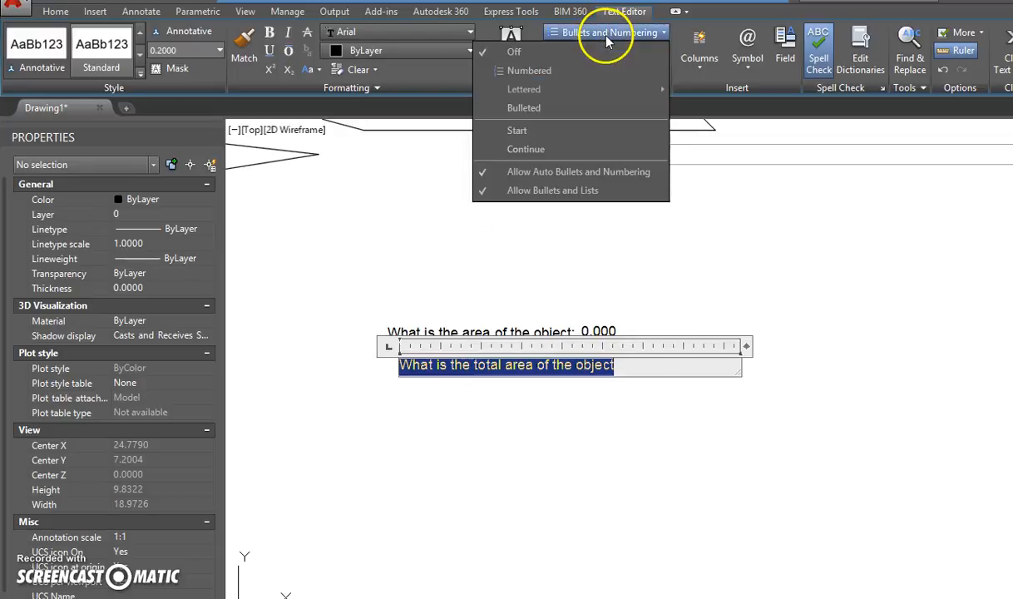
left_click(526, 70)
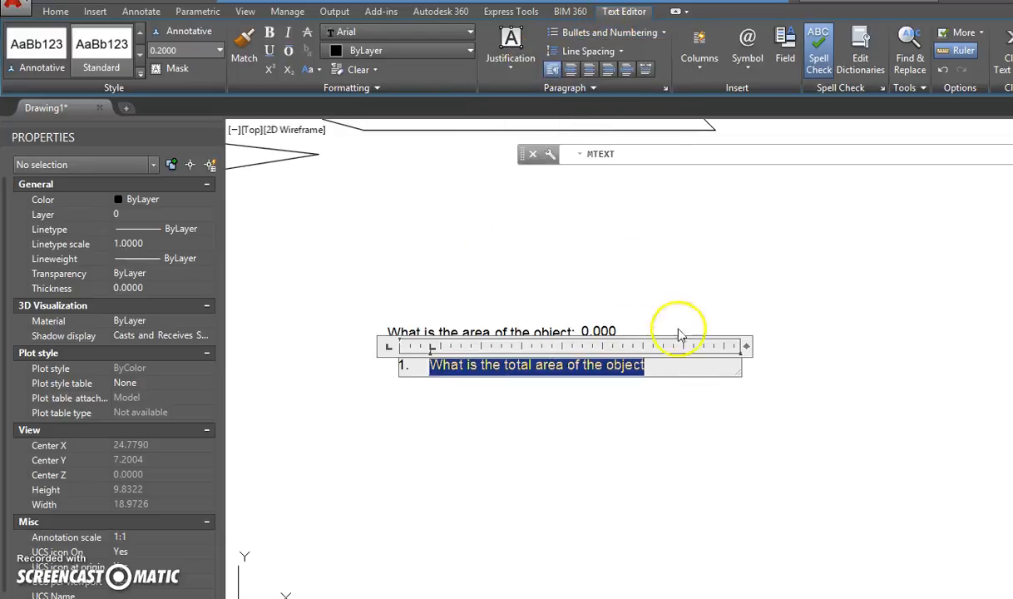
type(":")
Add a second numbered item reading "What is the distance from A-B".
key("Return")
type("What ist he")
key("BackSpace")
key("BackSpace")
key("BackSpace")
key("BackSpace")
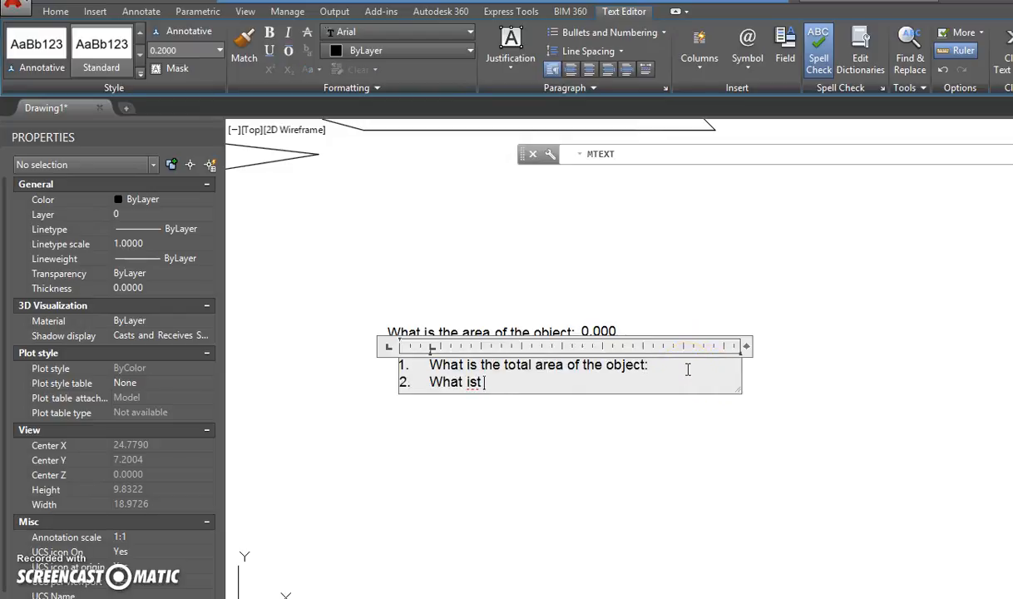
type("the distance ")
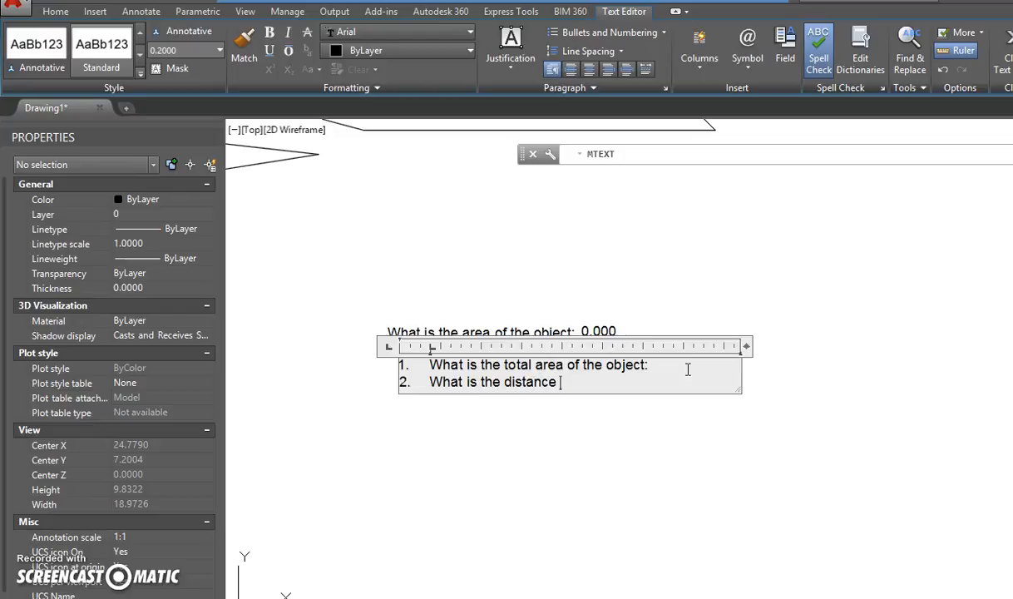
type("from A")
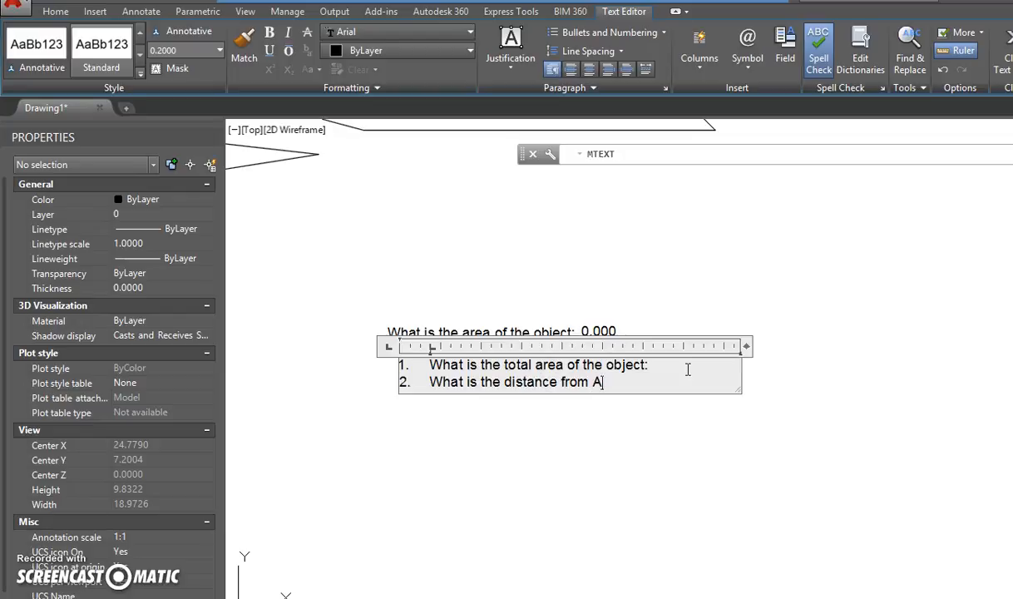
type("-B")
Add a third numbered item reading "What is the distance from B-C".
key("Return")
type("Wh")
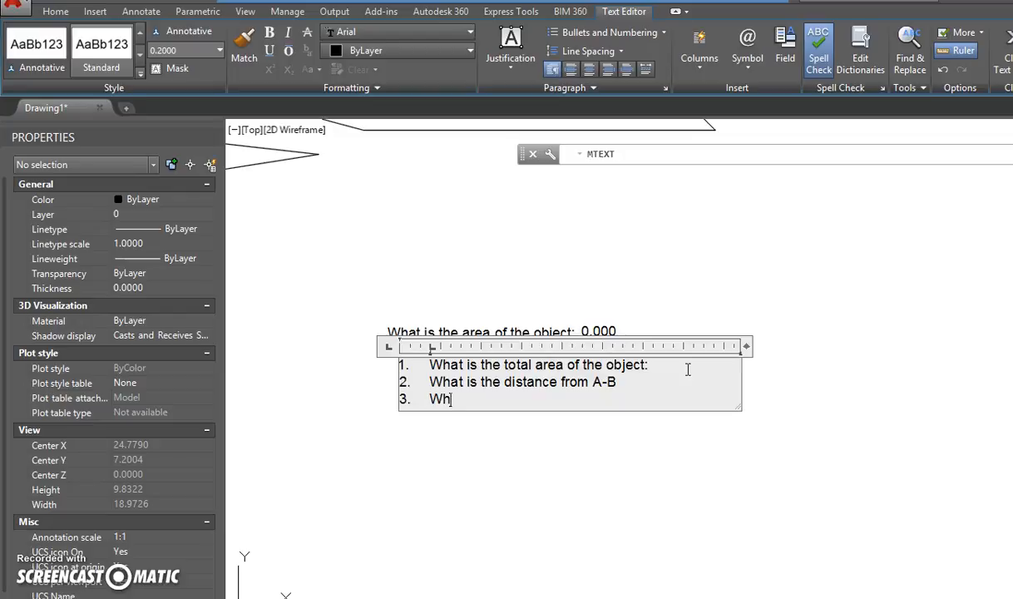
type("at is the distance from B-c")
key("Return")
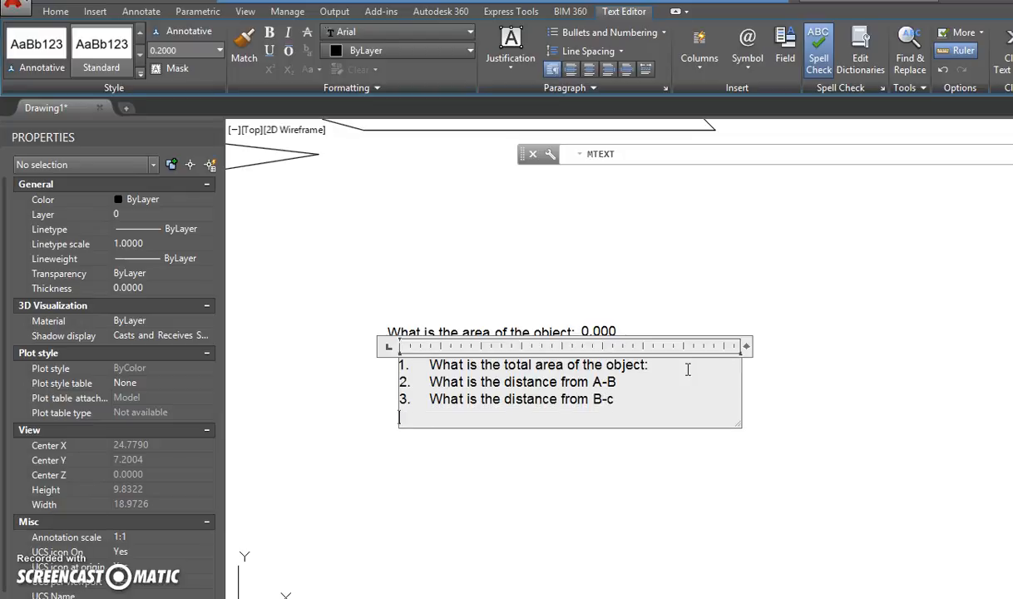
key("BackSpace")
key("BackSpace")
type("C")
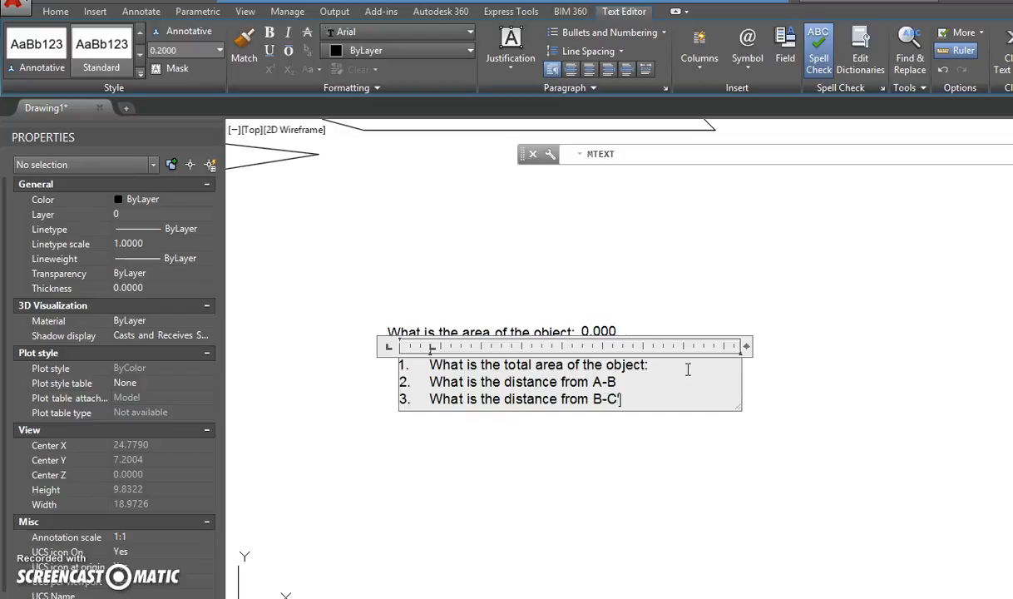
Add a fourth numbered item reading "What is the distance from C-D".
key("Return")
type("W")
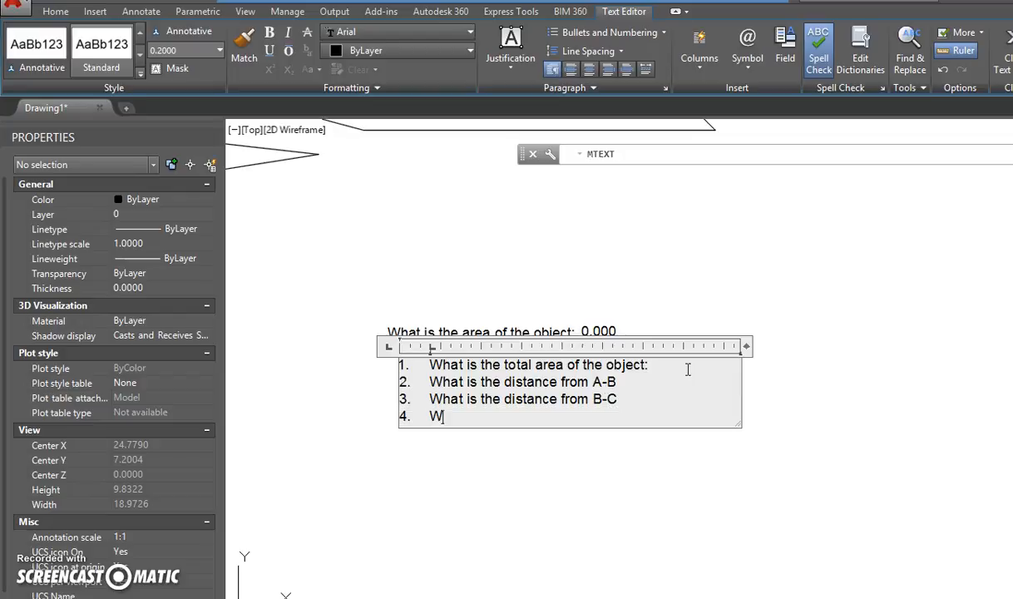
type("hat is the distanc")
key("BackSpace")
type("nce f")
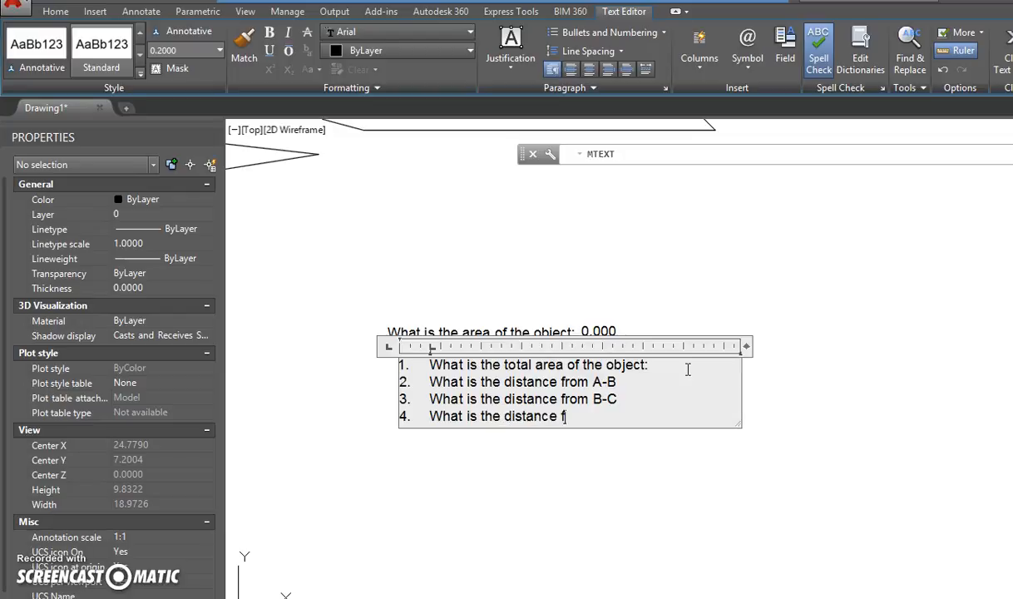
type("rom C")
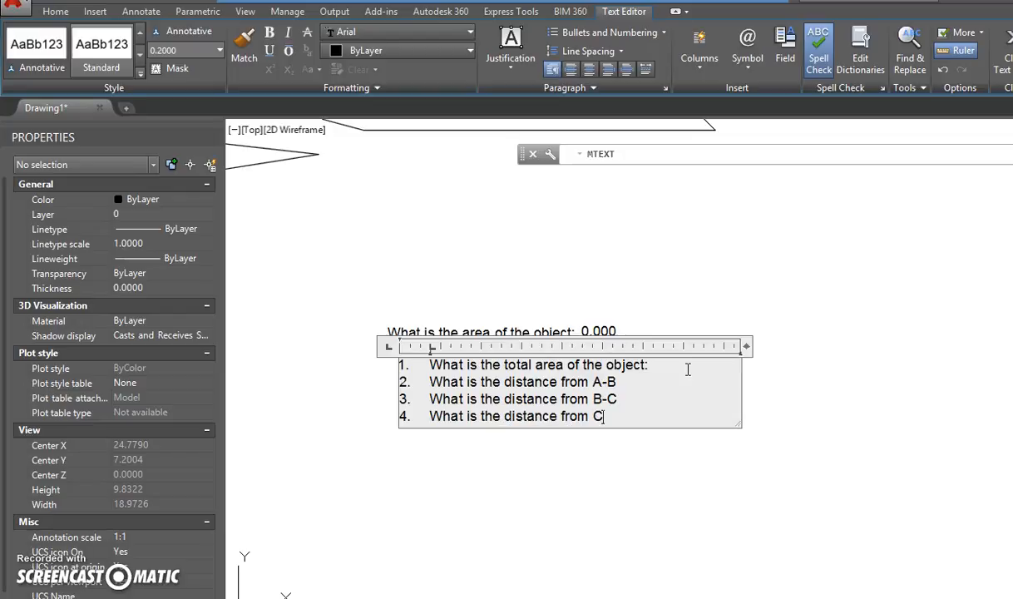
type("-D")
Add a fifth numbered item reading "What is the distance from D-C".
key("Return")
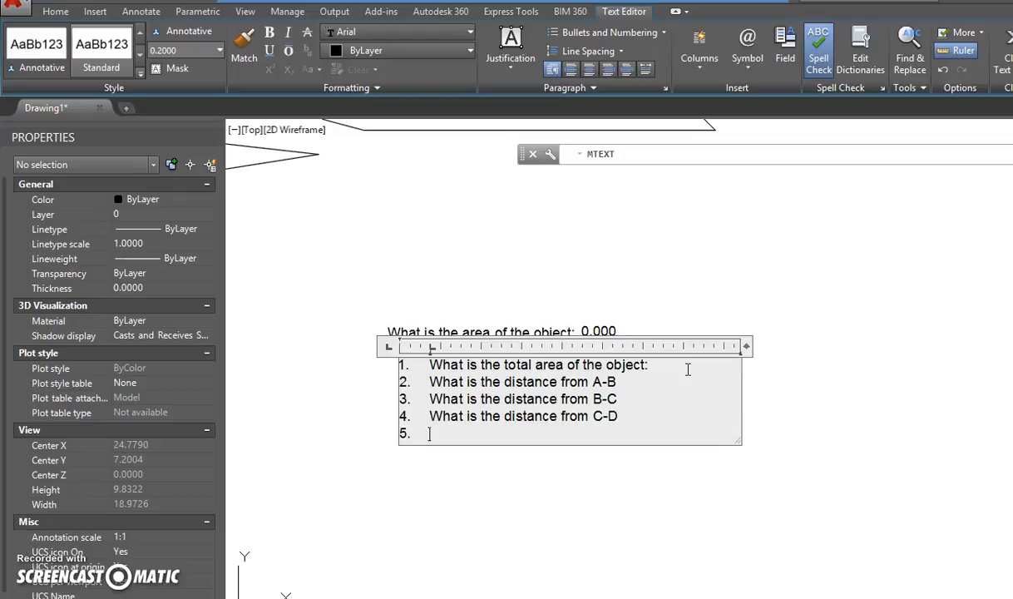
type("What is the distanc")
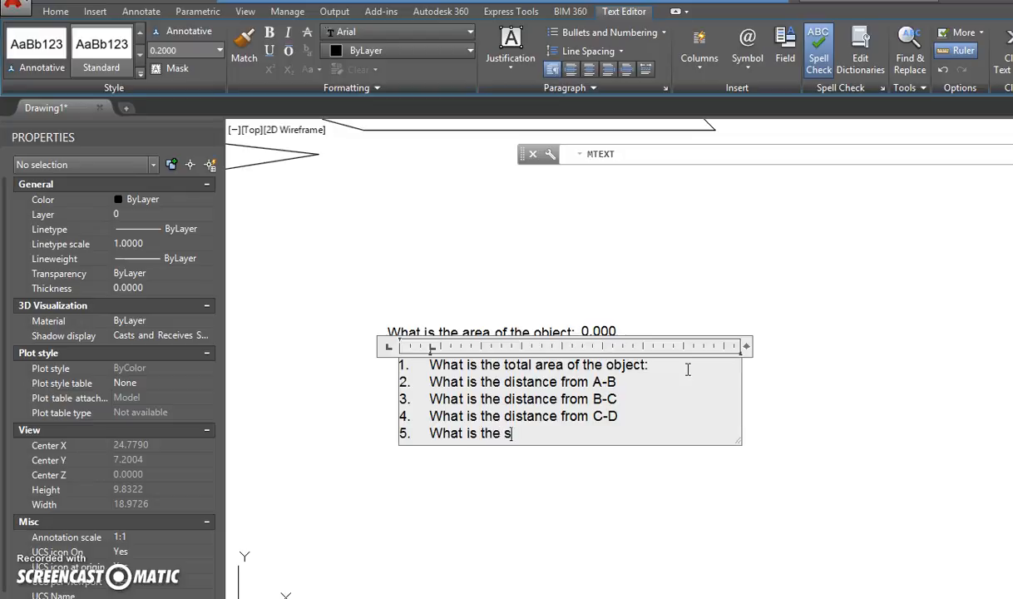
type("e")
key("BackSpace")
key("BackSpace")
key("BackSpace")
key("BackSpace")
key("BackSpace")
type("istance from")
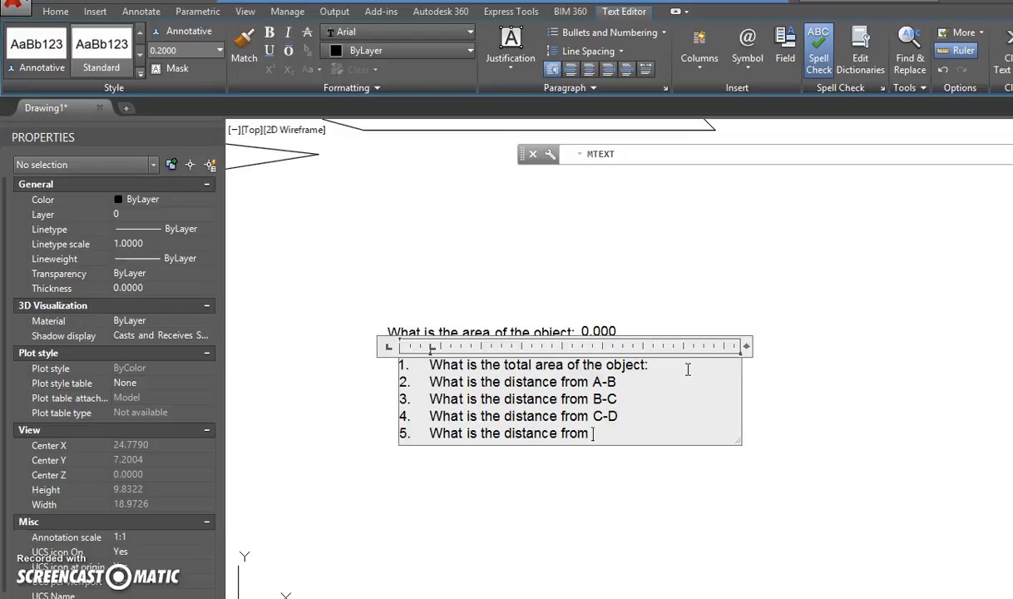
type(" D-C")
Correct the ending of the fifth item to D-E, remove the extra sixth item and finish the multiline text.
key("Return")
type("What is the desing")
left_click(646, 436)
key("BackSpace")
type("e")
key("BackSpace")
type("E")
left_click_drag(549, 452, 316, 469)
key("BackSpace")
key("BackSpace")
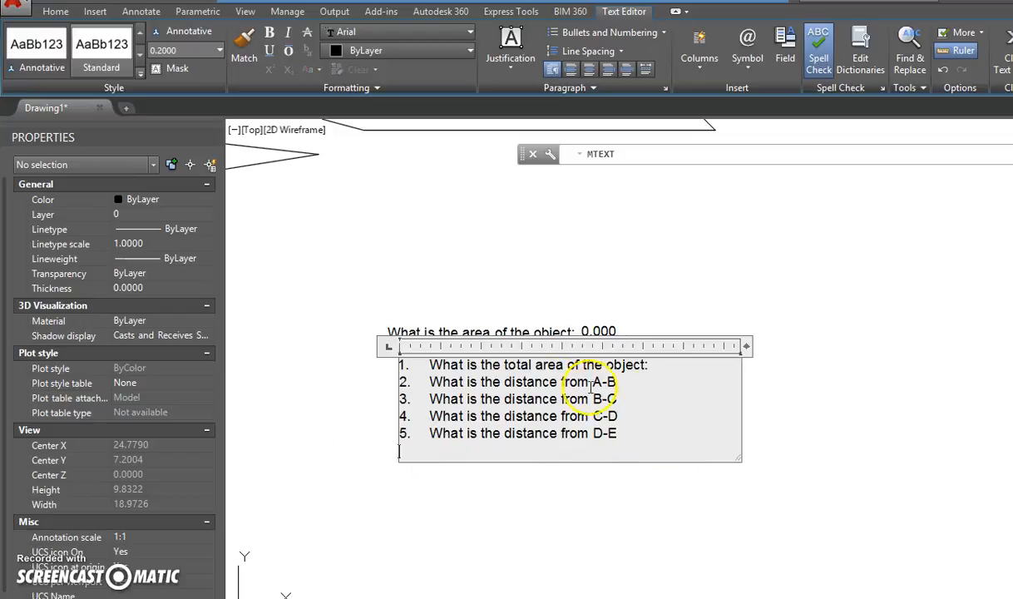
left_click_drag(639, 429, 366, 337)
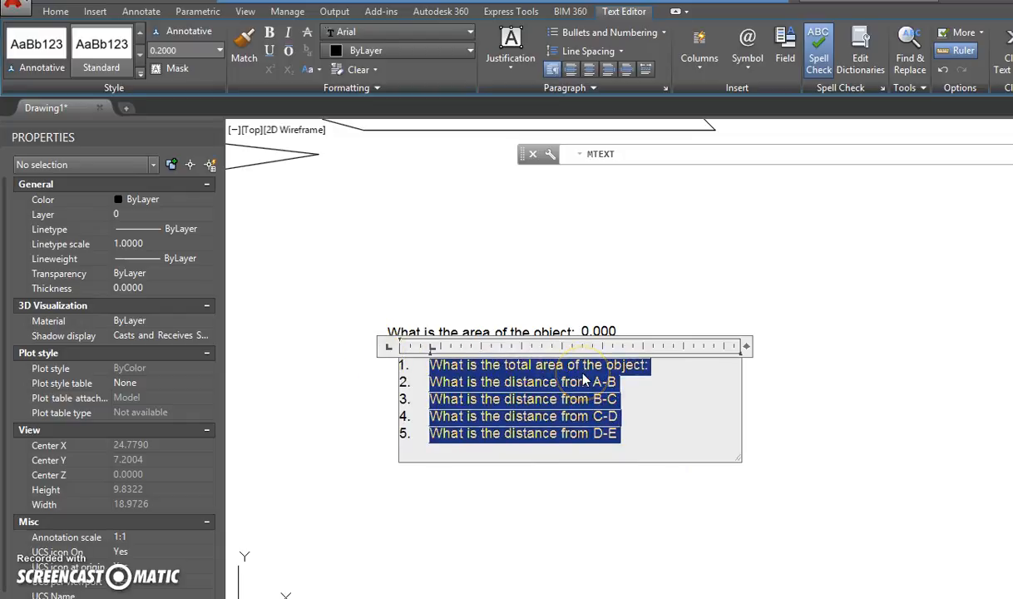
left_click(589, 281)
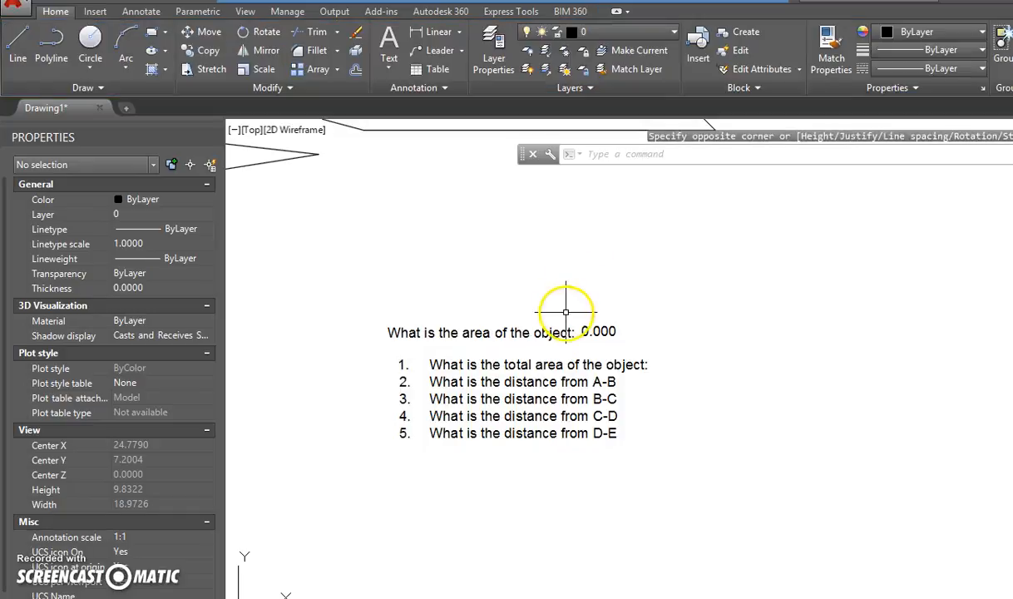
Delete the old area question and its 0.000 value above the numbered list.
left_click(547, 333)
key("Delete")
left_click(599, 331)
key("Delete")
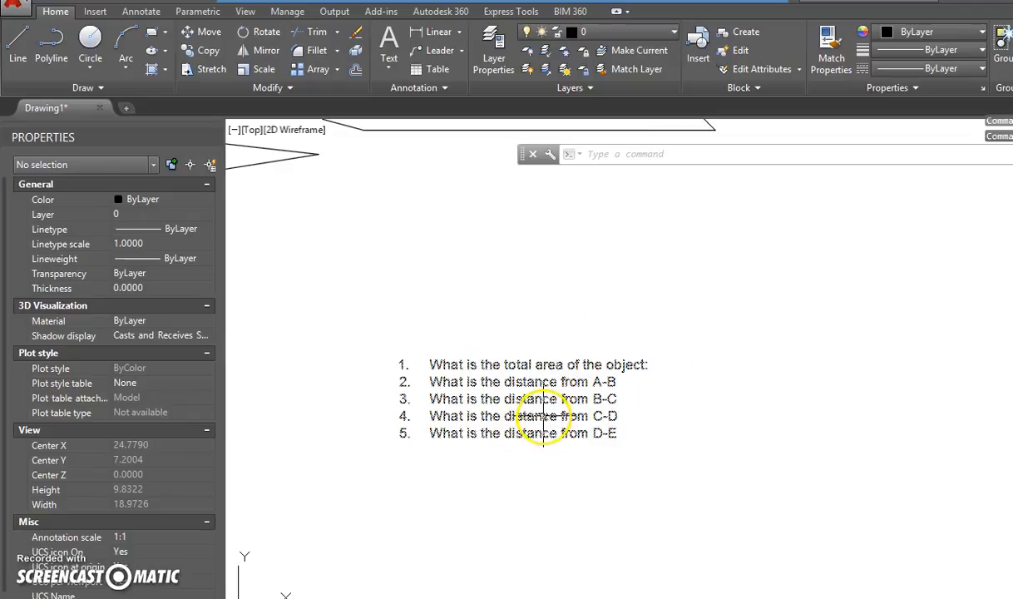
middle_click_drag(544, 417, 531, 423)
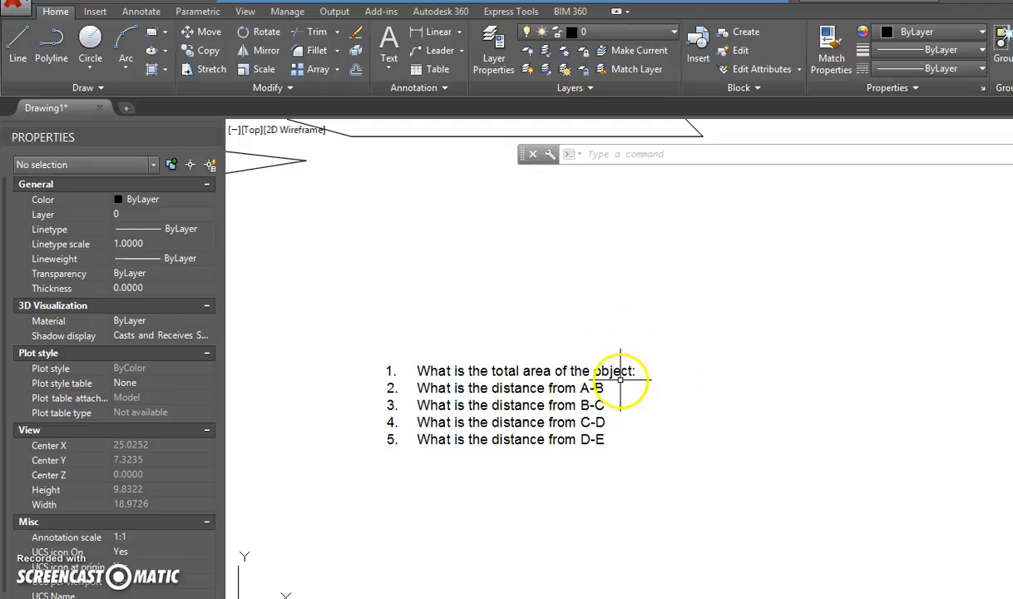
Define an attribute with tag "area", prompt "what is the area of the object", default 0.000 and Standard text style.
type("attd")
key("Return")
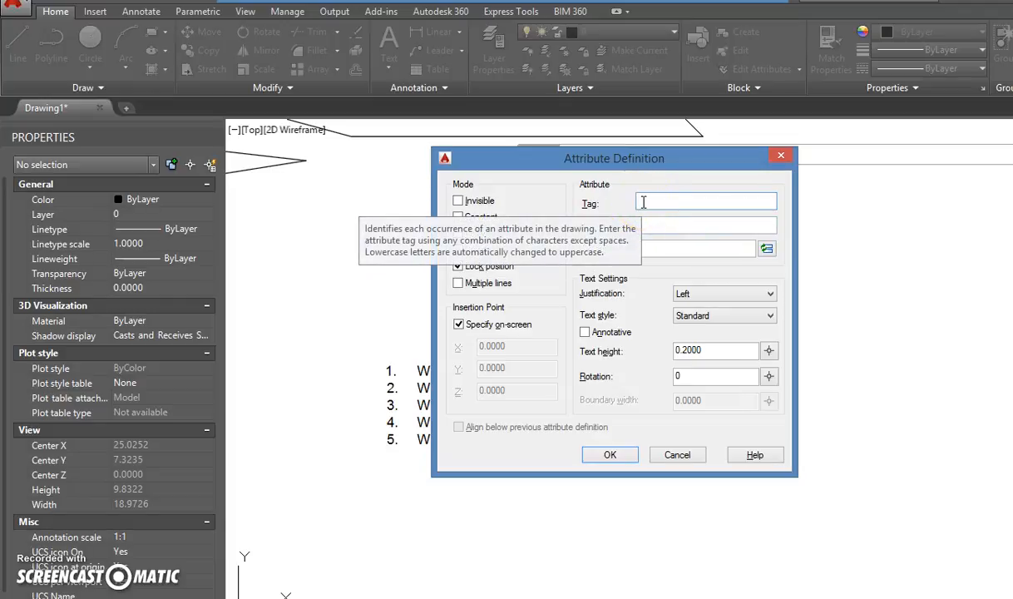
type("rea")
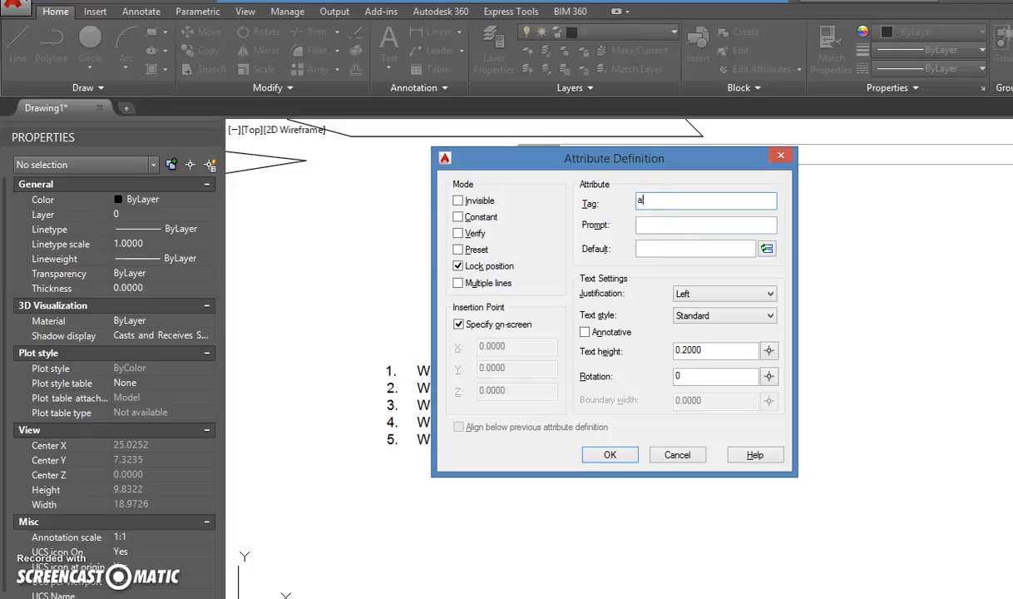
key("Tab")
type("wha")
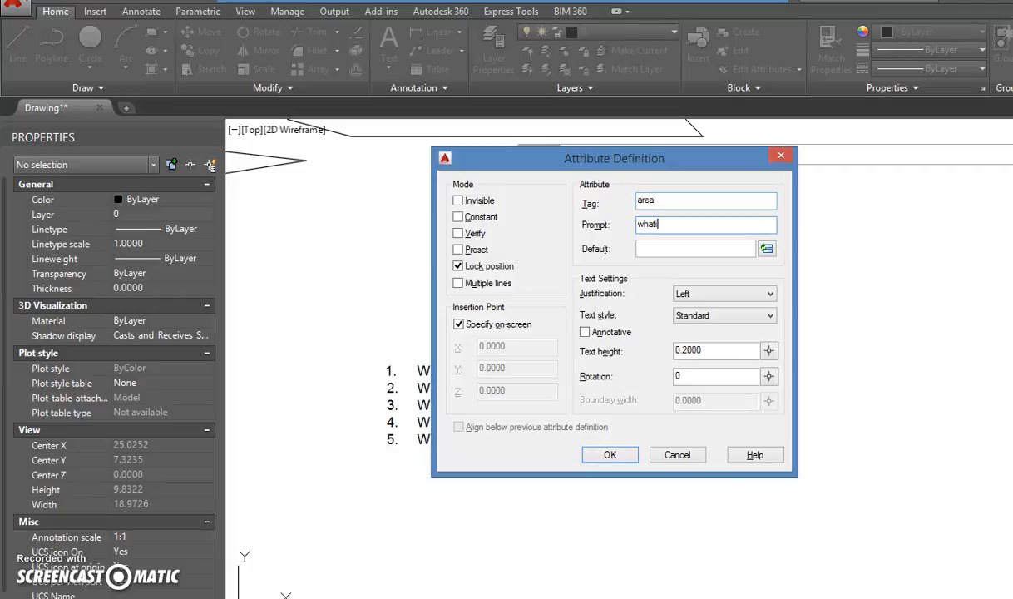
type("t is the area of the obje")
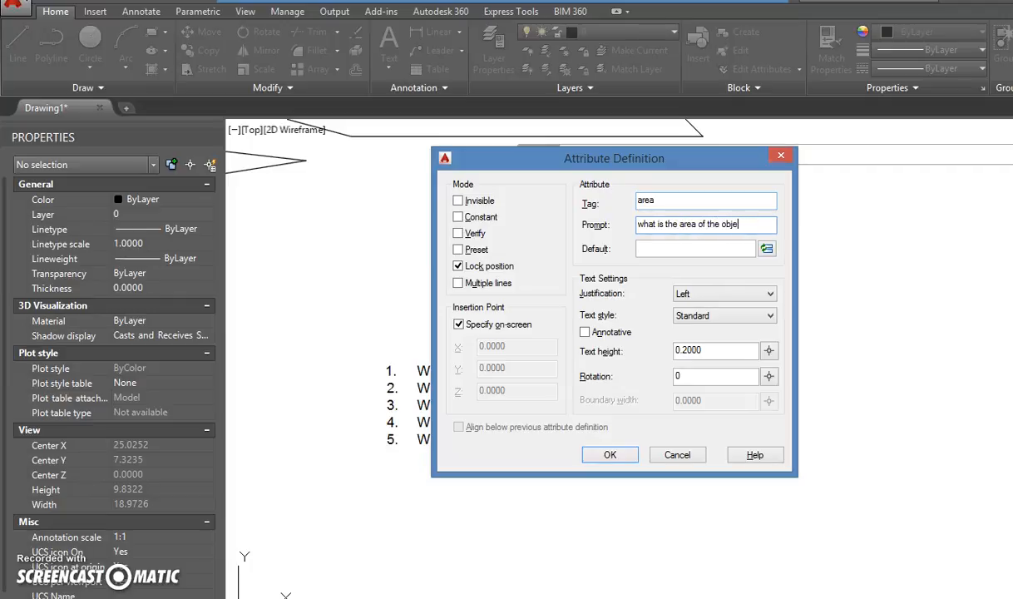
type("0.000")
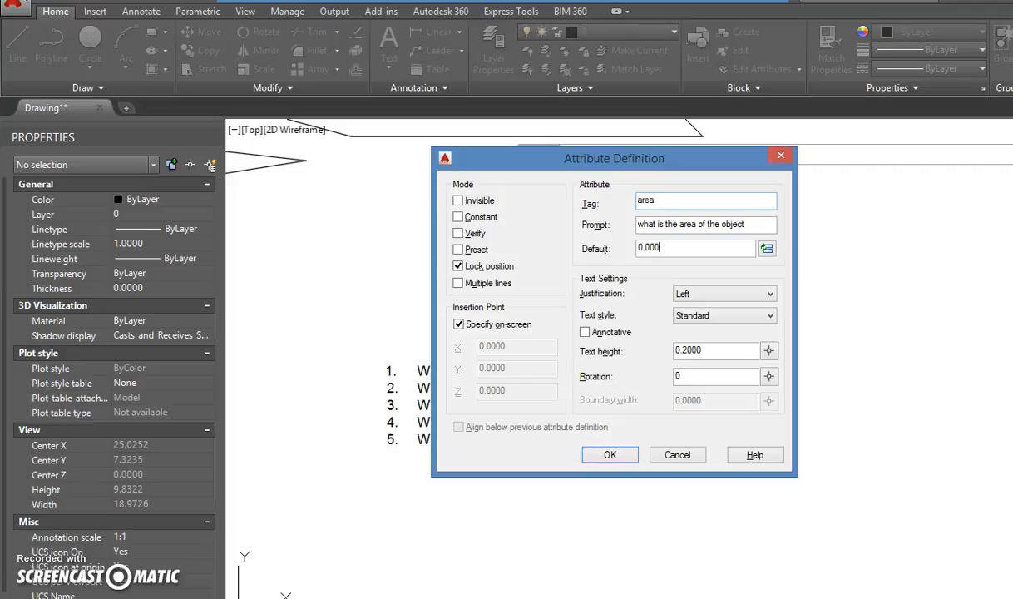
left_click(722, 317)
left_click(719, 339)
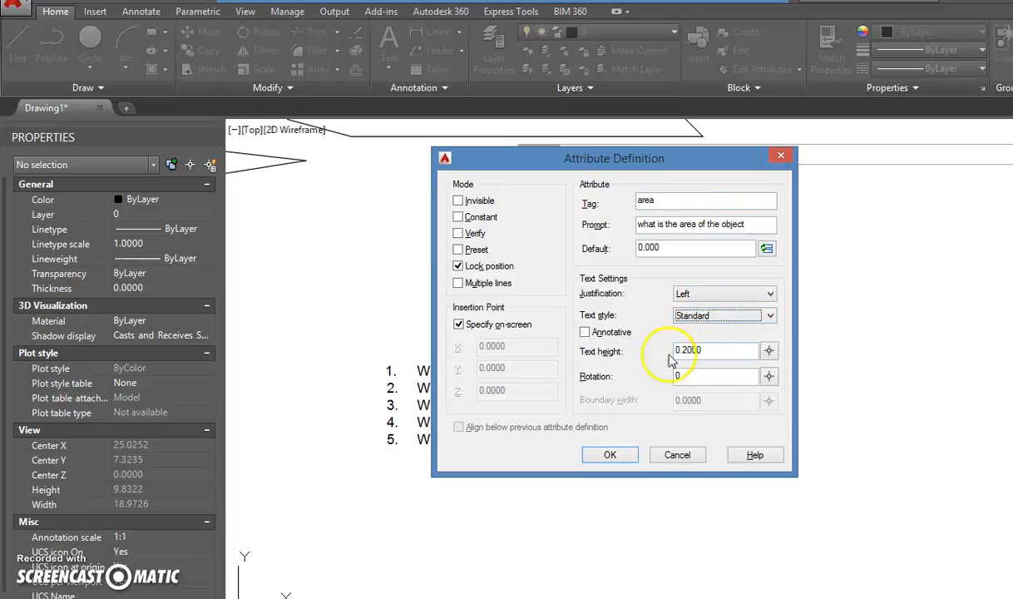
Place the AREA attribute just after the colon of question 1 with object snap turned off.
left_click(609, 455)
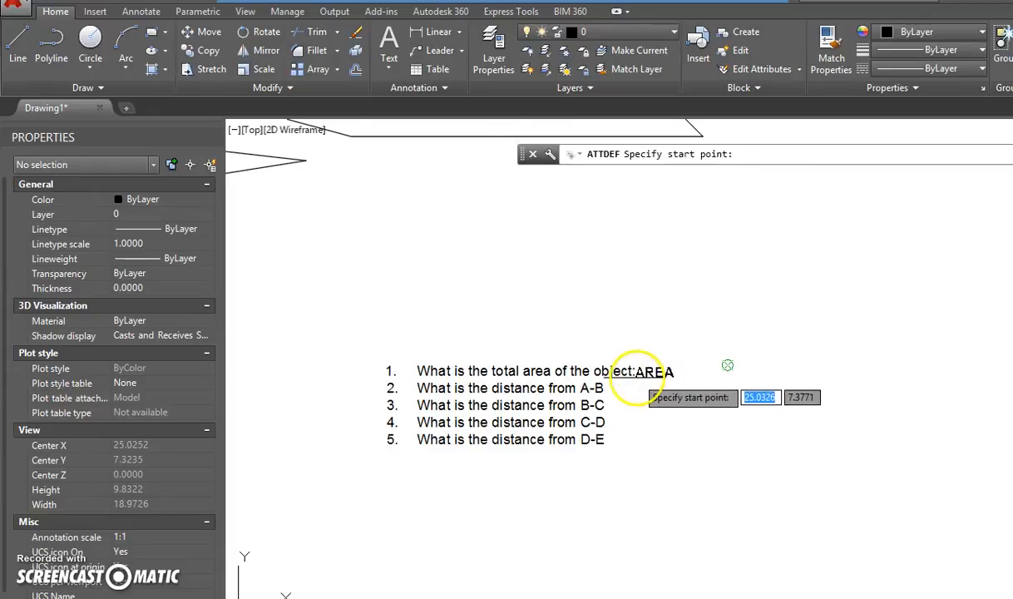
scroll(636, 376, "up", 2)
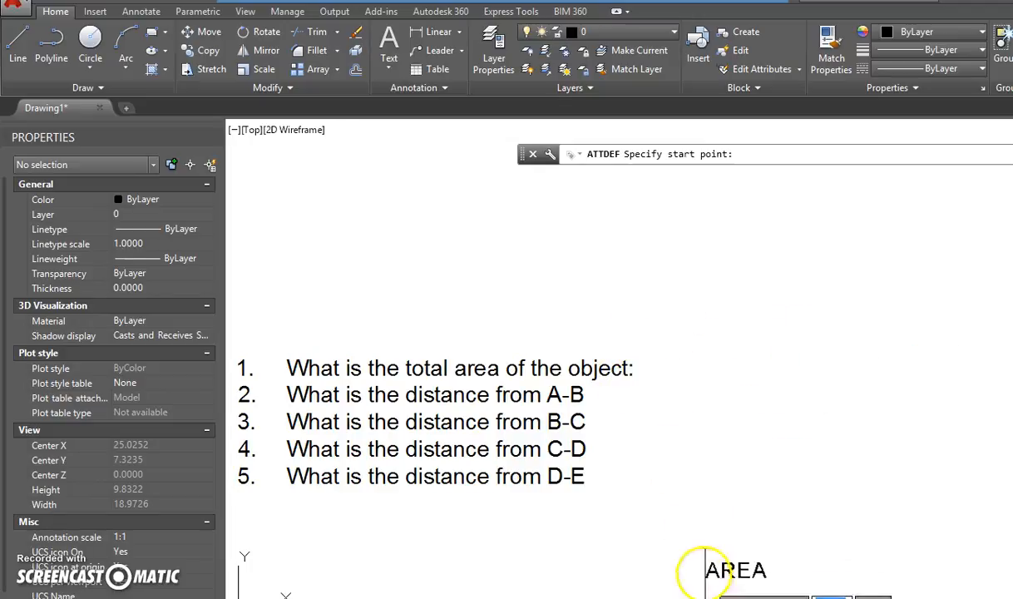
key("F3")
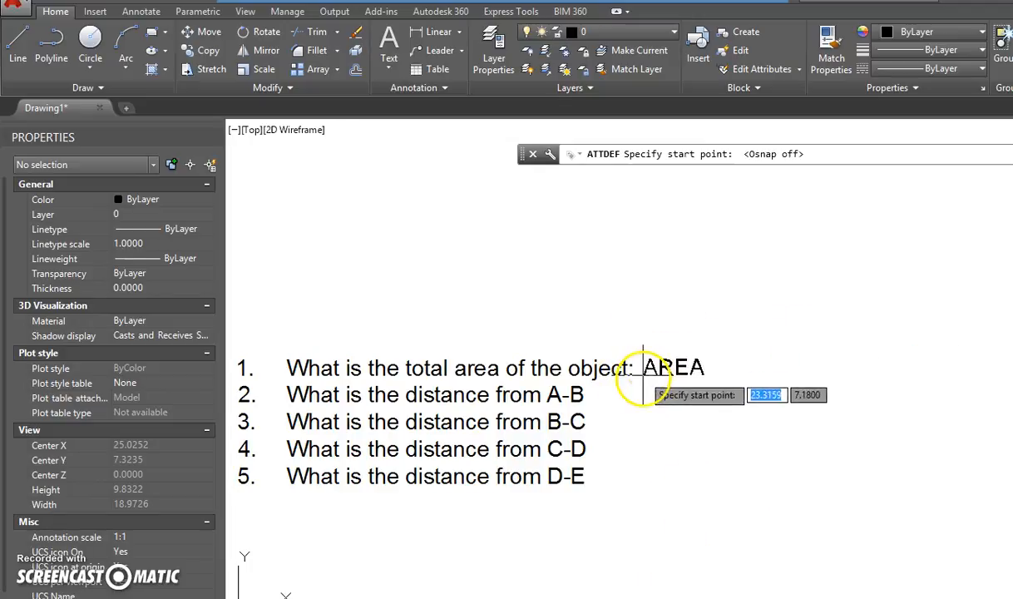
left_click(643, 368)
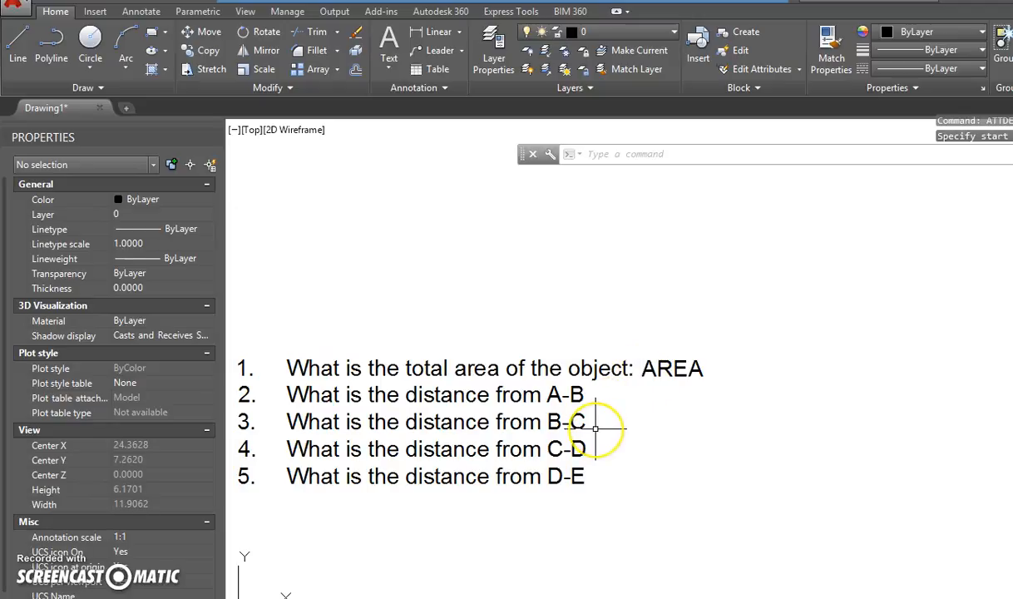
Create an attribute aligned below the previous one with tag A-B, prompt "What is the distance from A-B" and default 0.000.
type("attdef")
key("Return")
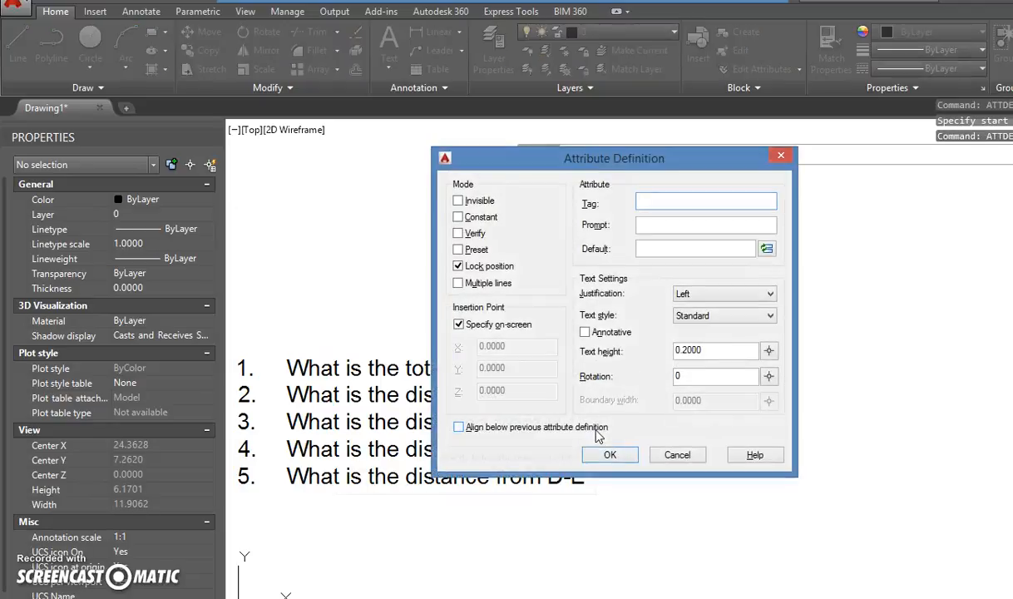
left_click(596, 431)
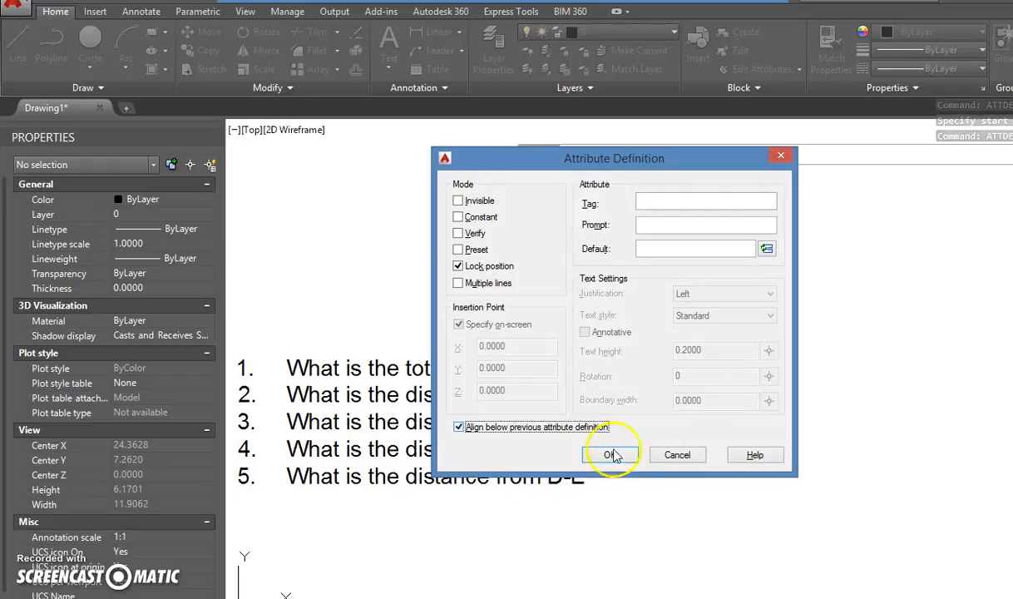
left_click(677, 203)
type("A-B")
key("Tab")
type("What is the distance from")
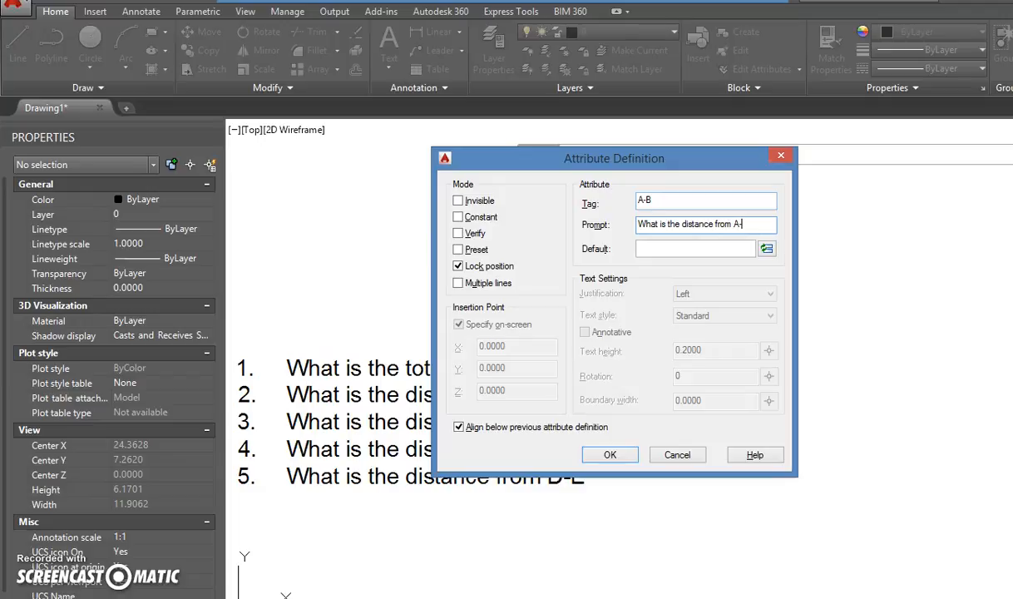
left_click(696, 248)
type("0.000")
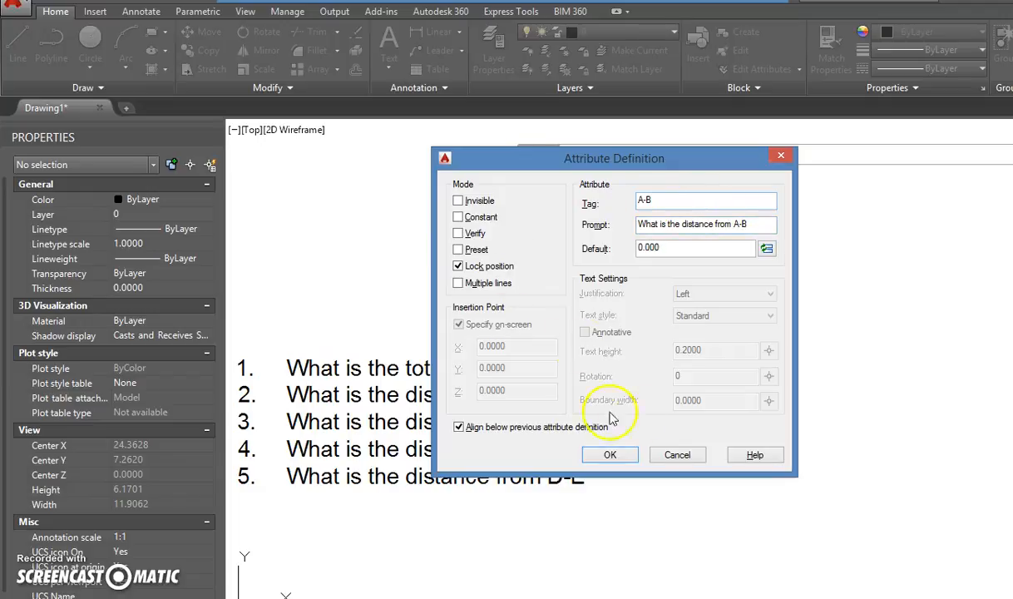
left_click(613, 457)
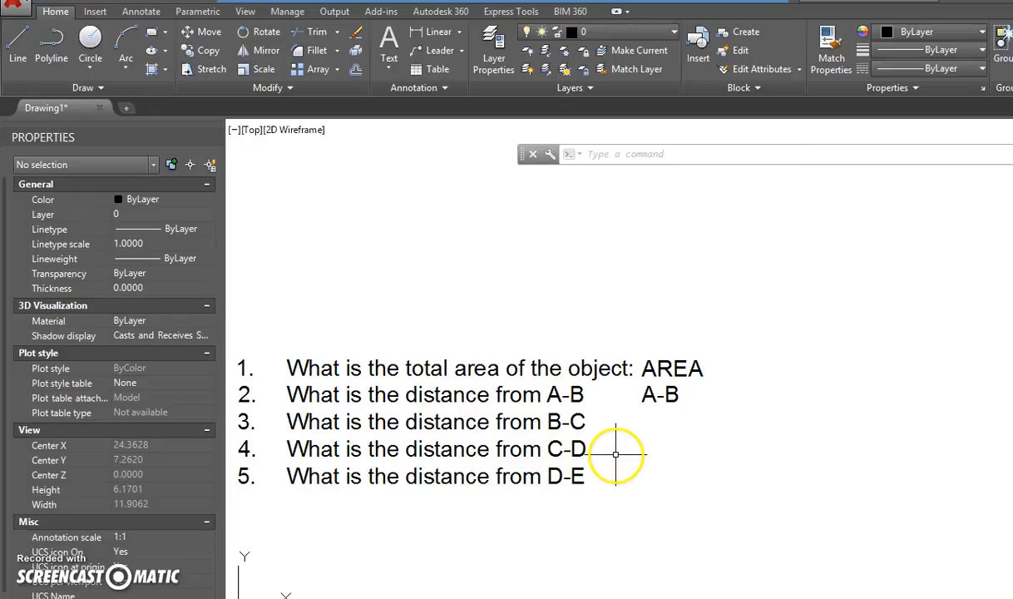
Move the A-B attribute horizontally so it sits just after the end of question 2.
left_click(652, 398)
left_click(642, 401)
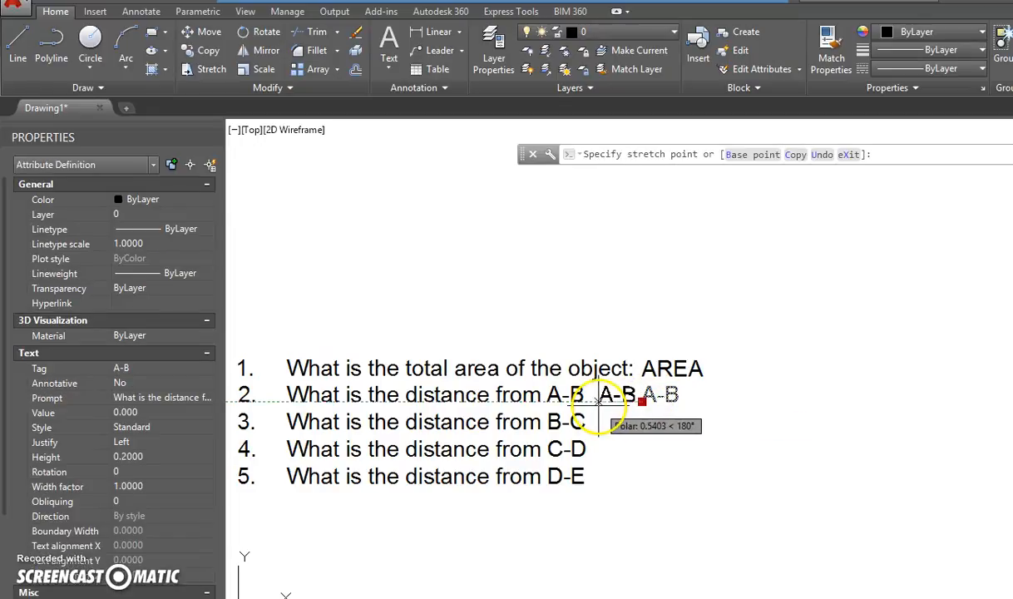
left_click(595, 402)
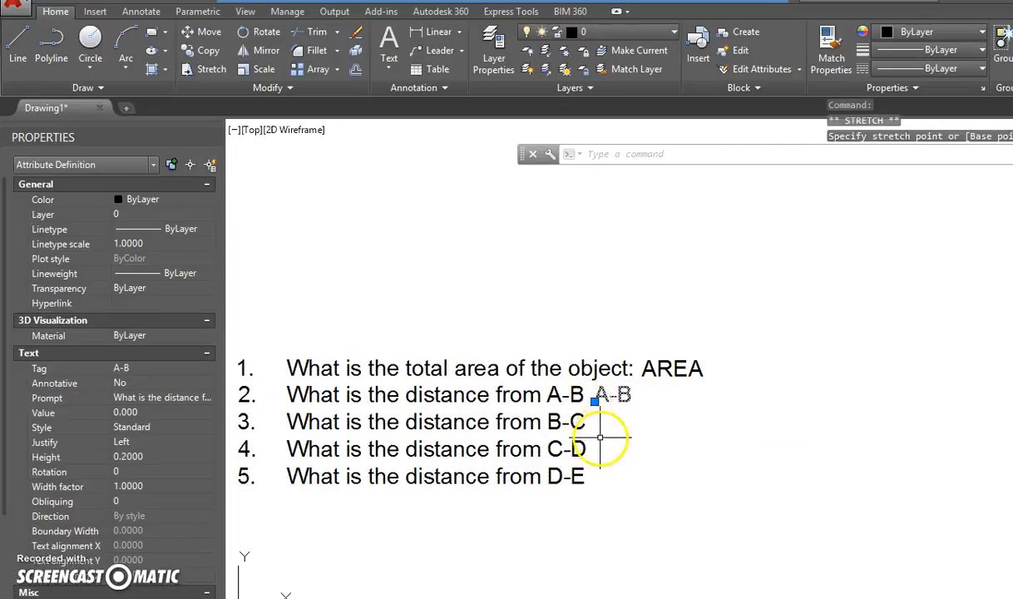
key("Escape")
key("Escape")
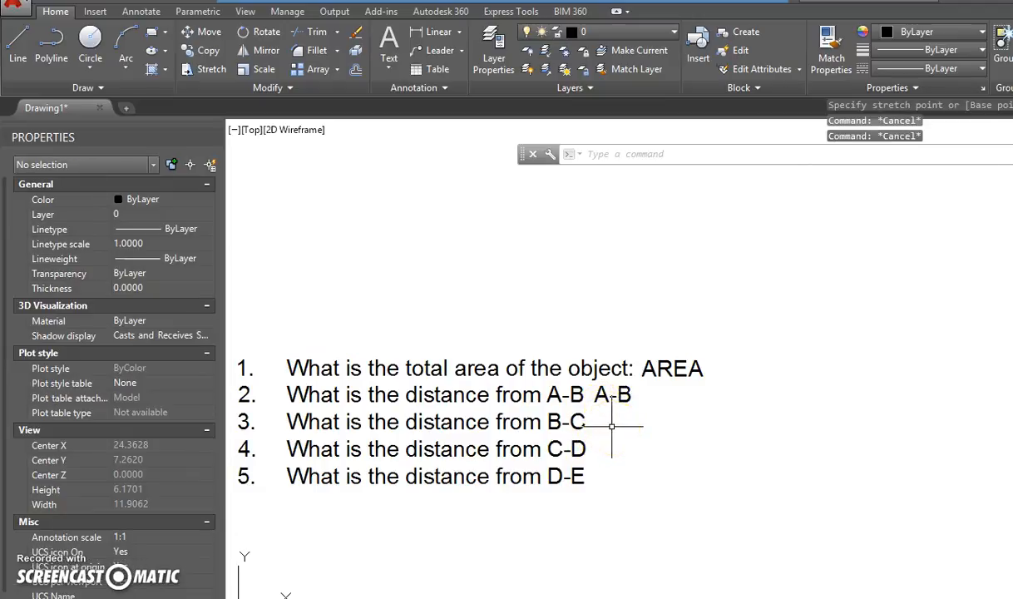
left_click(612, 426)
type("area")
key("Return")
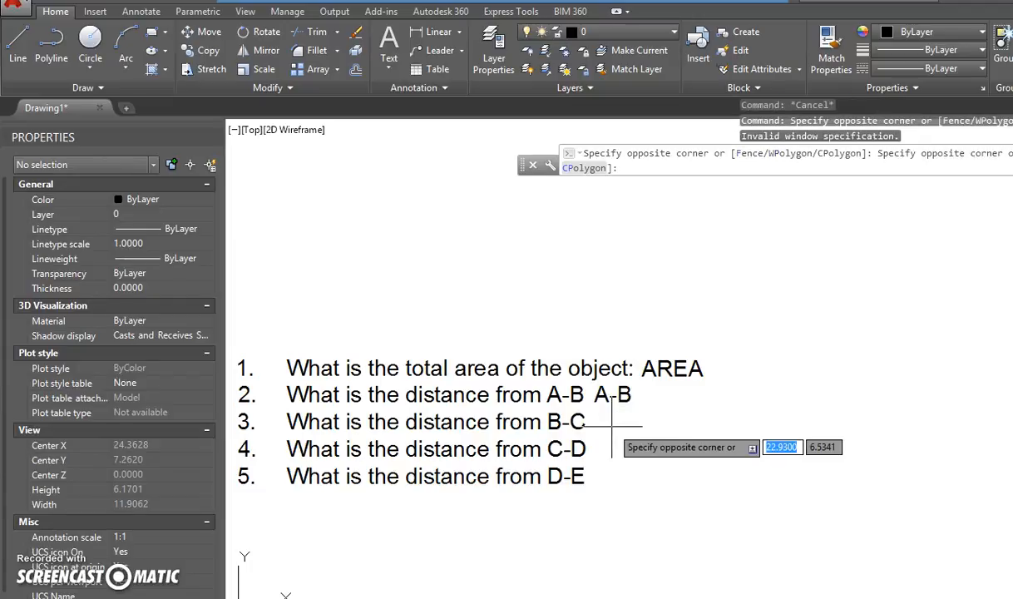
scroll(600, 421, "up", 4)
left_click(579, 427)
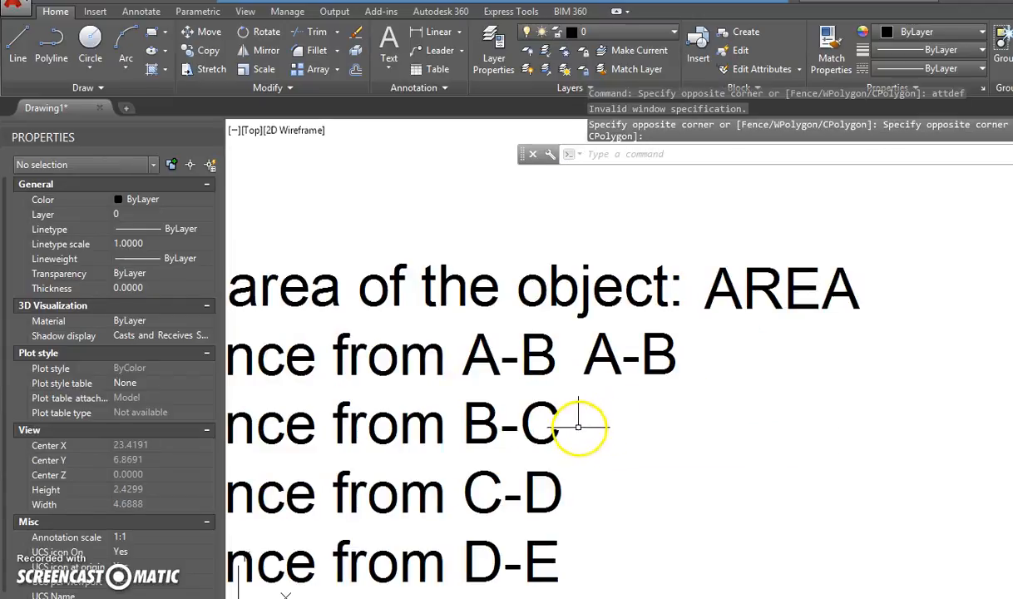
Create an attribute with tag B-C, prompt "What is the distance from B-C" and default 0.000, placed just after the end of question 3.
type("attdef")
key("Return")
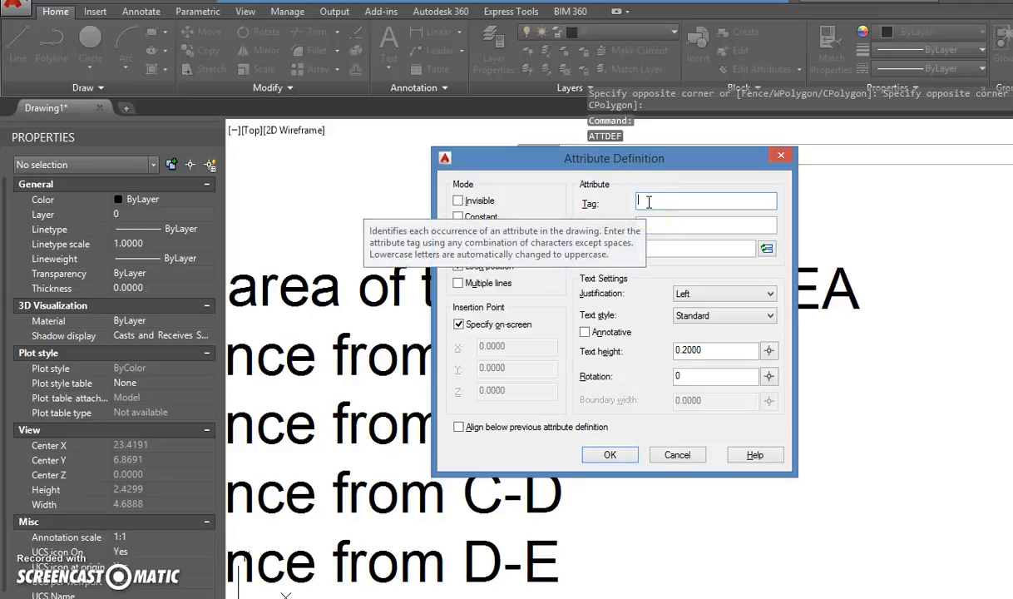
type("B")
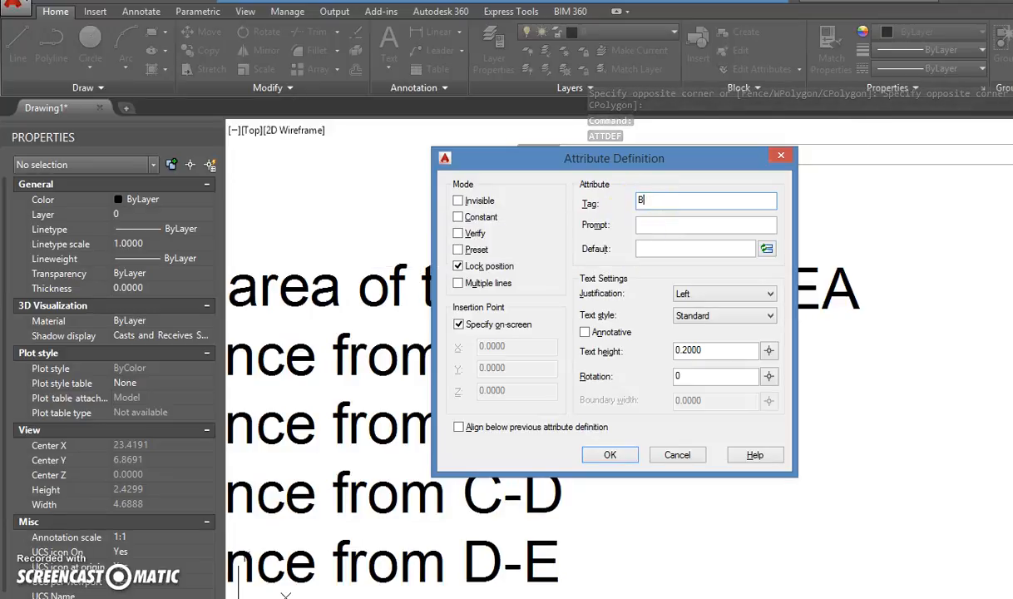
type("-C")
key("Tab")
type("What is the distanc")
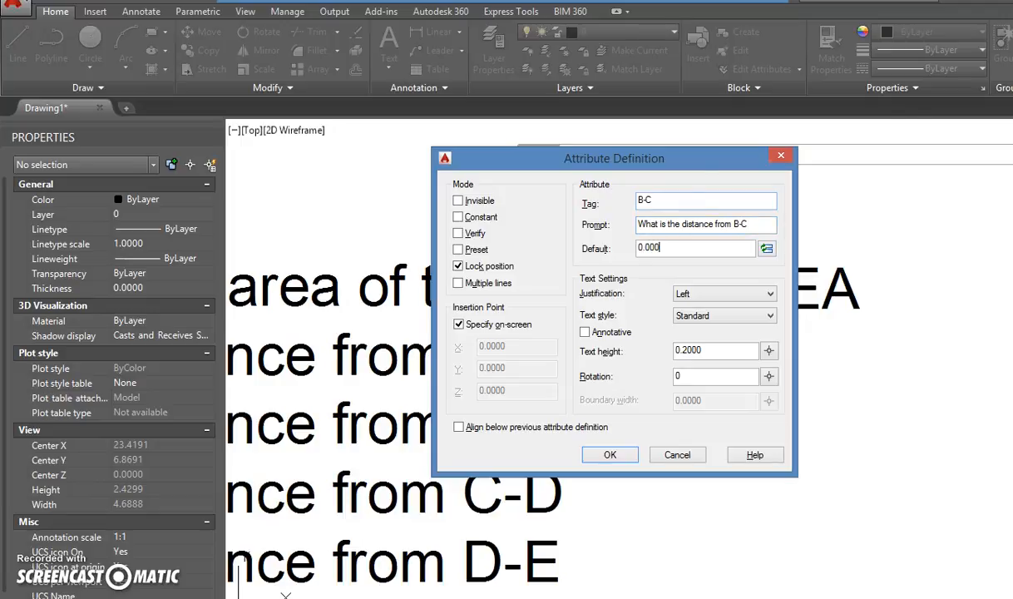
left_click(605, 455)
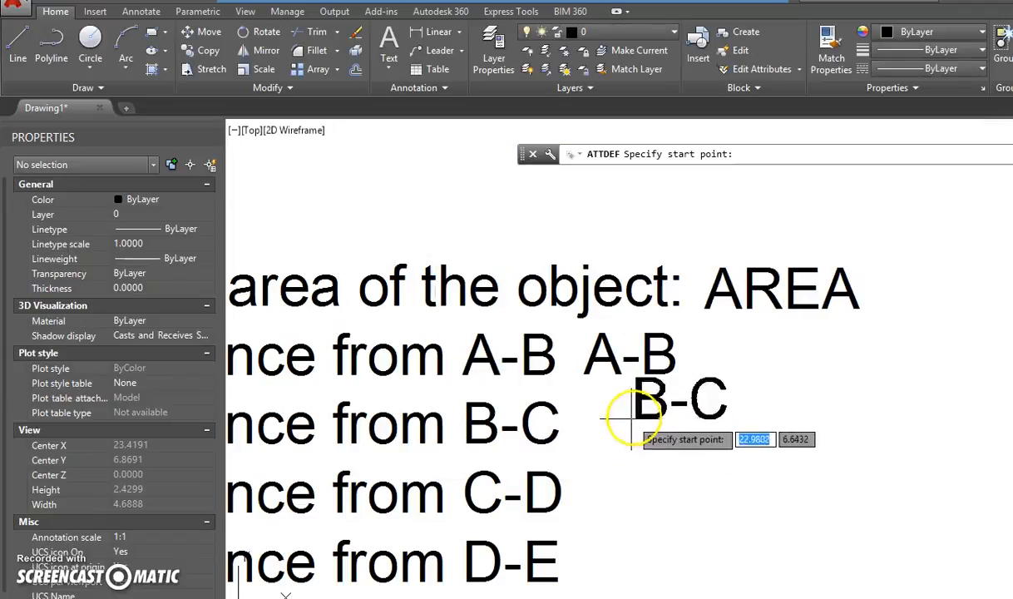
left_click(580, 444)
Copy the B-C attribute straight down to the ends of questions 4 and 5.
left_click(605, 442)
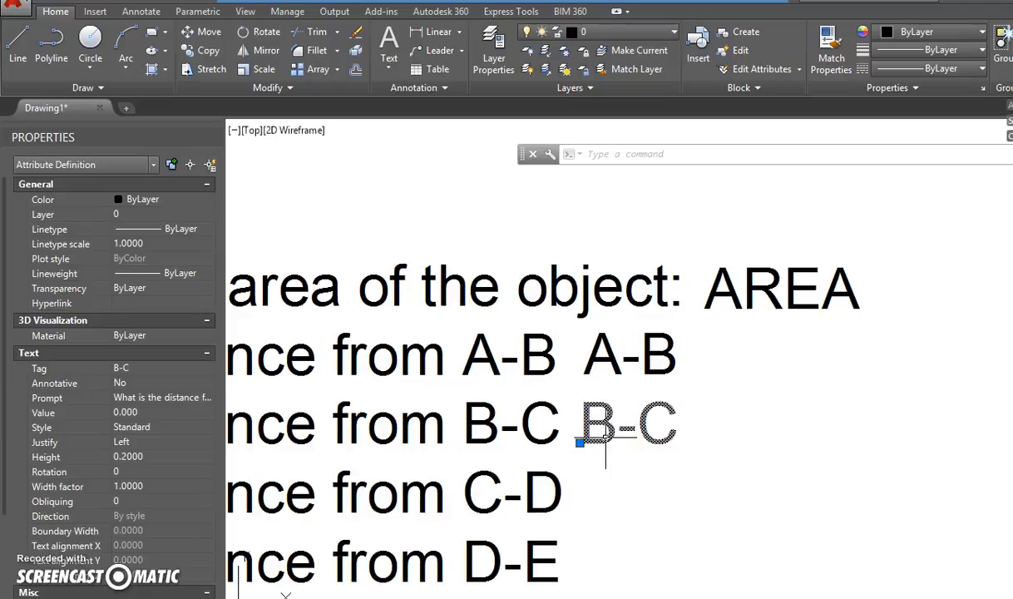
scroll(605, 443, "down", 2)
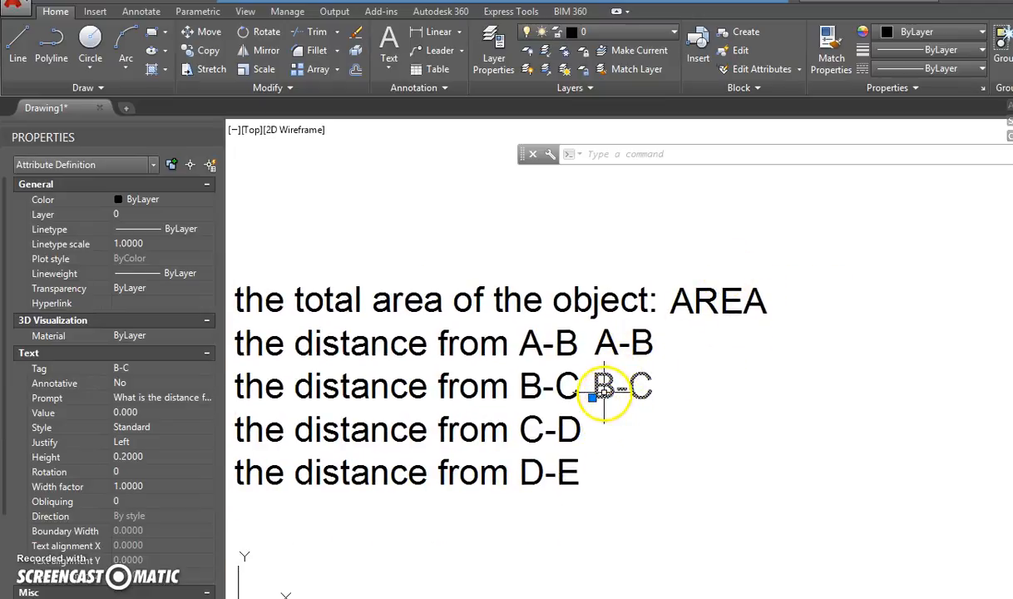
left_click(592, 398)
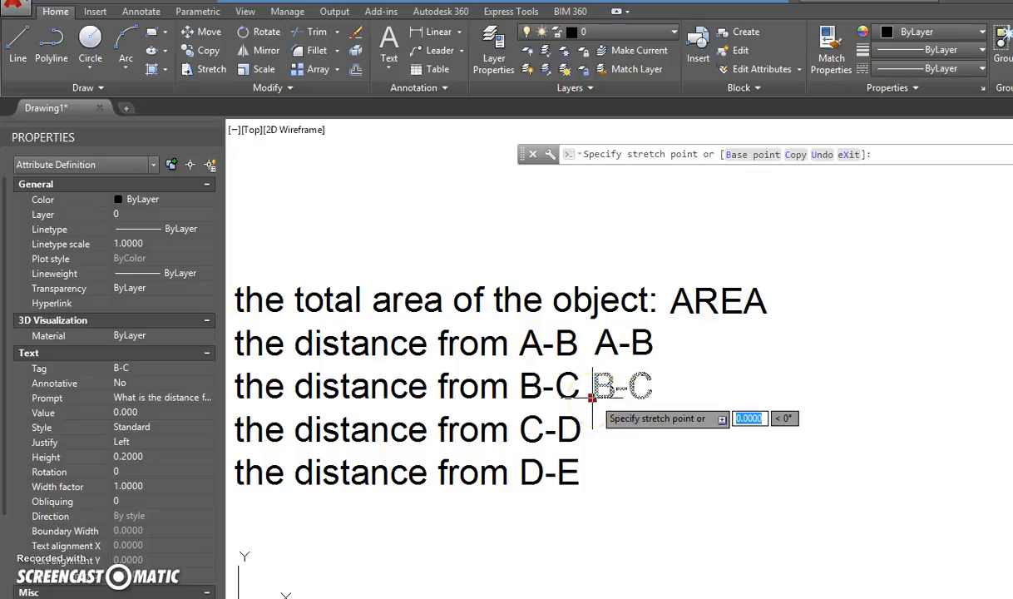
type("c")
key("Return")
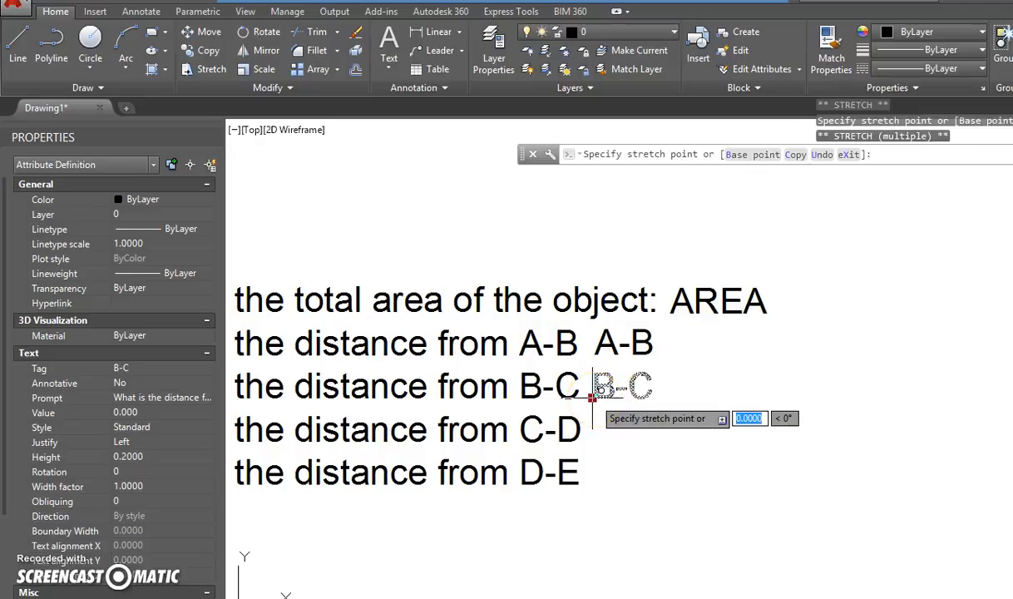
left_click(592, 442)
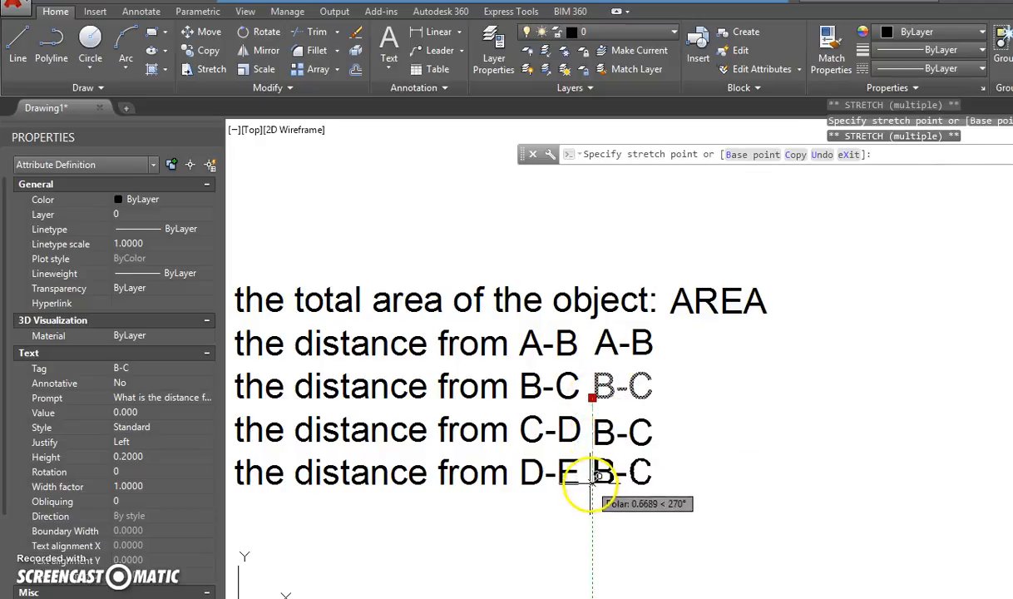
left_click(592, 474)
key("Escape")
Change the attribute beside question 4 to tag C-D with prompt "What is the distance from C-D".
left_click(603, 432)
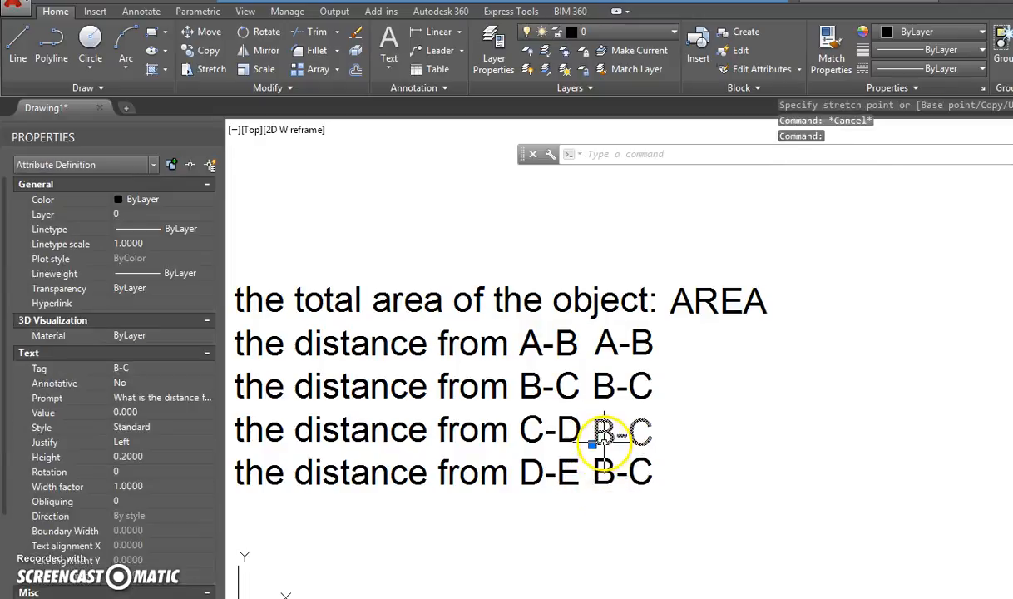
double_click(603, 432)
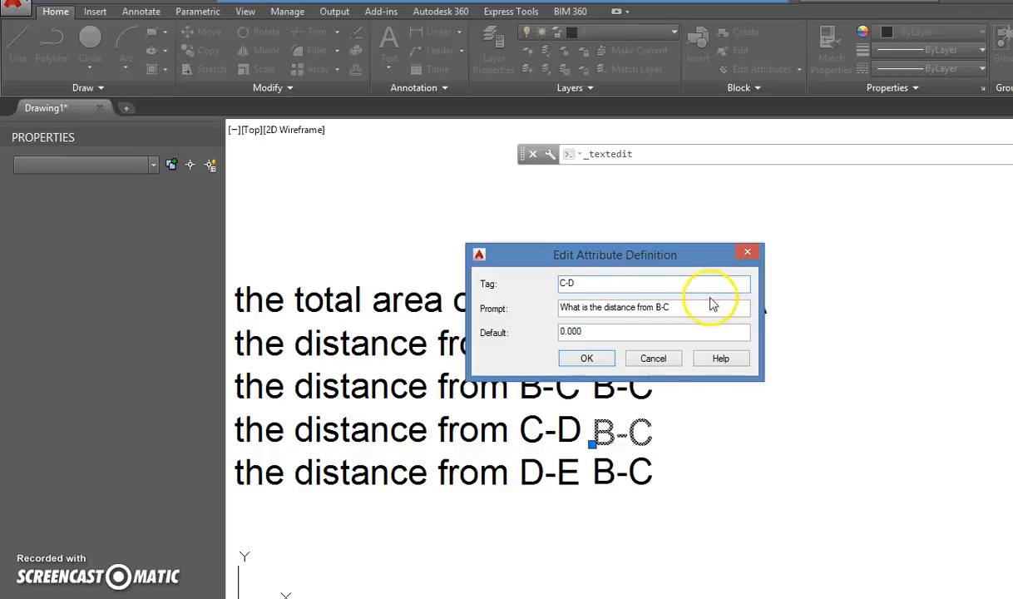
left_click(685, 307)
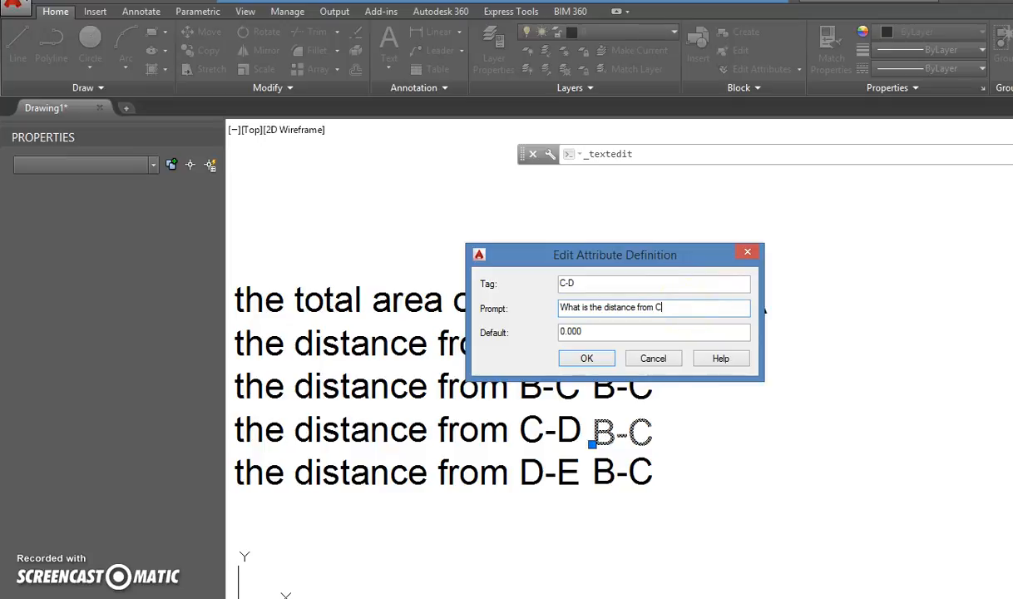
left_click(587, 357)
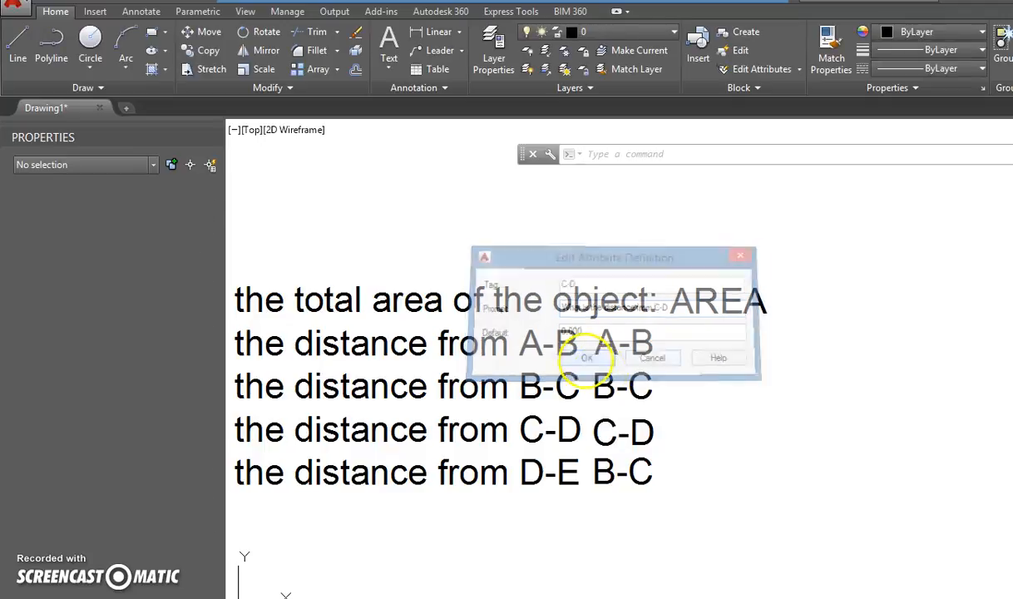
Change the attribute beside question 5 to tag D-E with prompt "What is the distance from D-E".
left_click(597, 472)
double_click(597, 472)
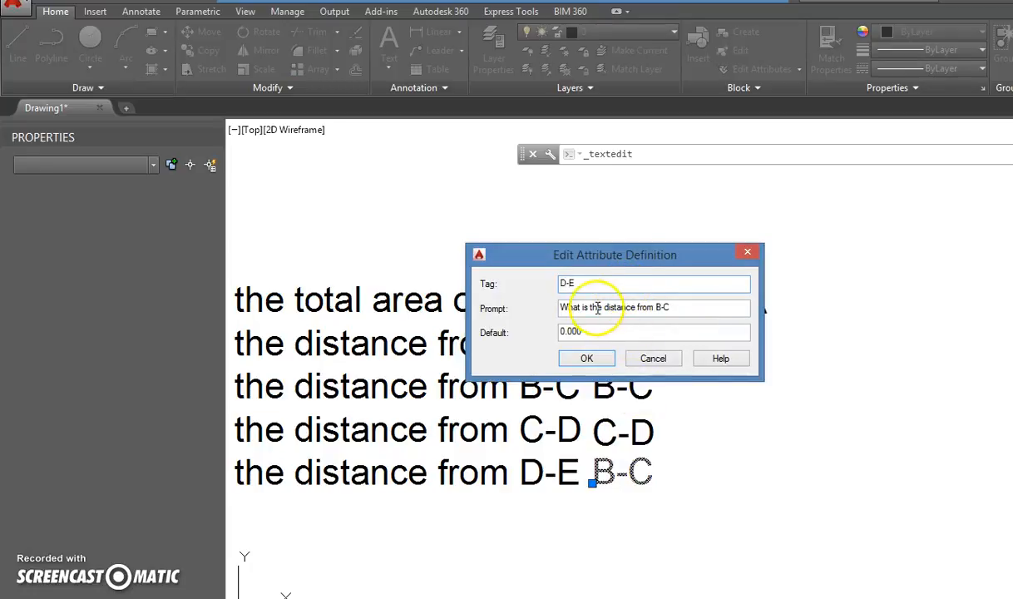
left_click(693, 307)
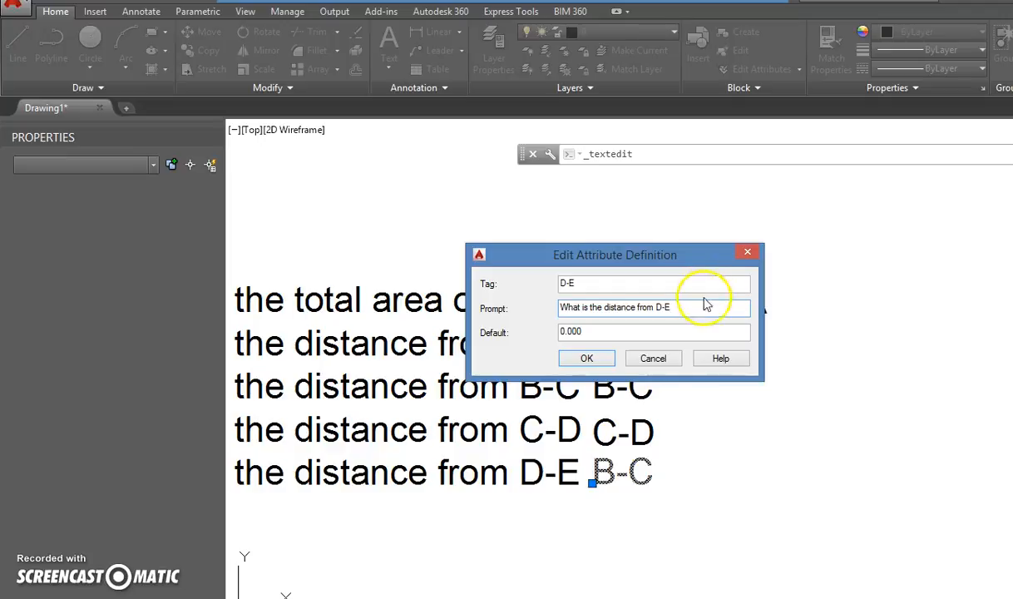
left_click(586, 358)
Begin a block definition named "question" containing the numbered question list and all five attributes.
middle_click_drag(696, 434, 697, 425)
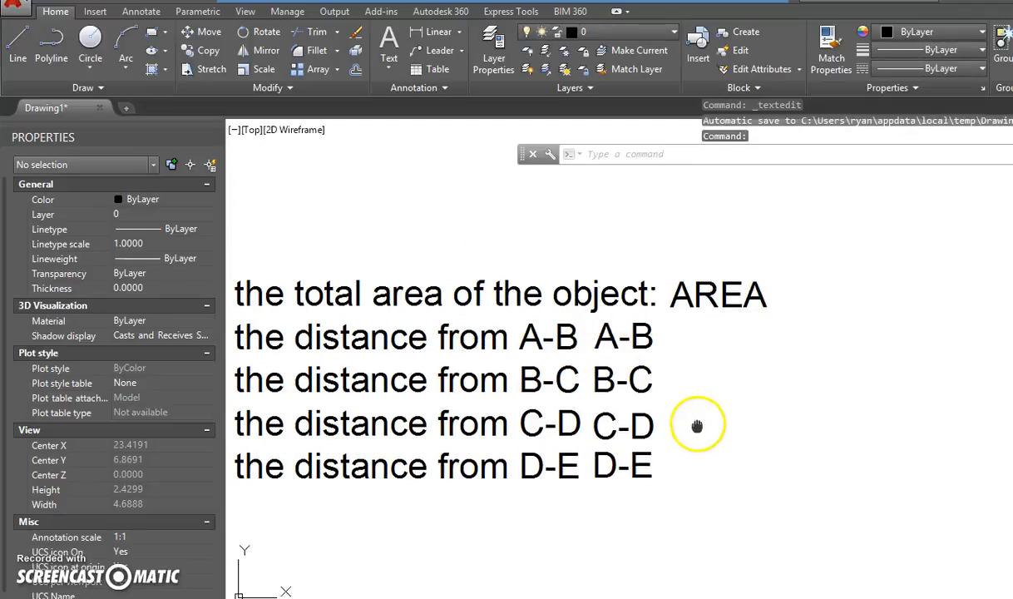
scroll(657, 366, "down", 6)
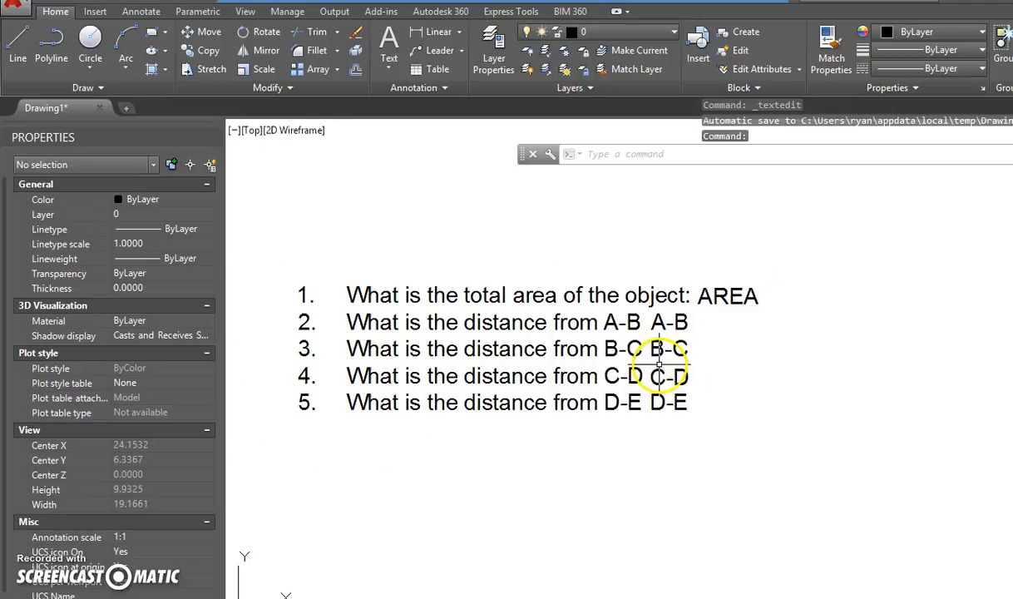
middle_click_drag(659, 364, 681, 401)
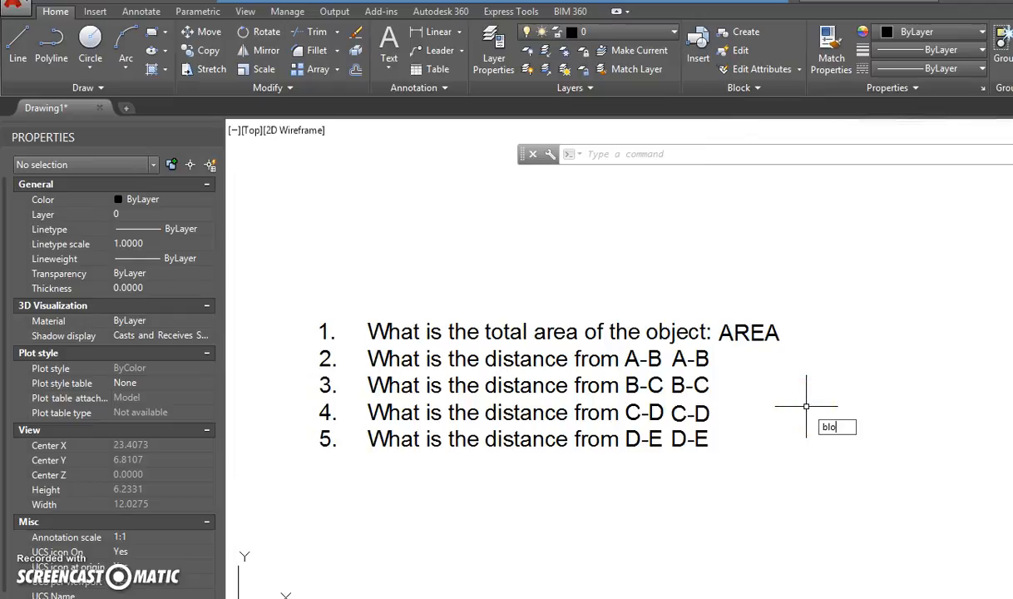
type("b")
key("Return")
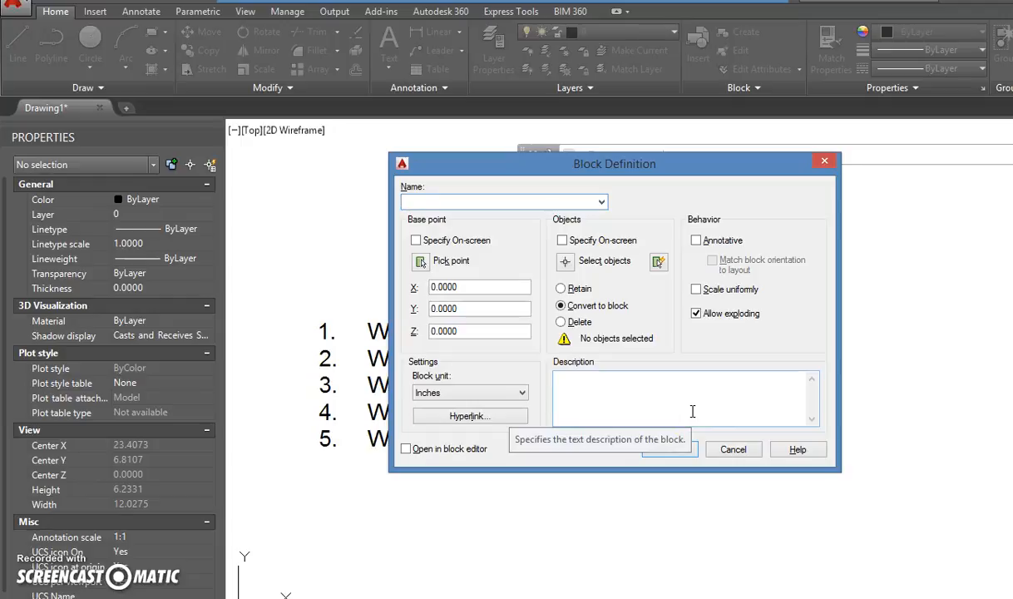
type("quesito")
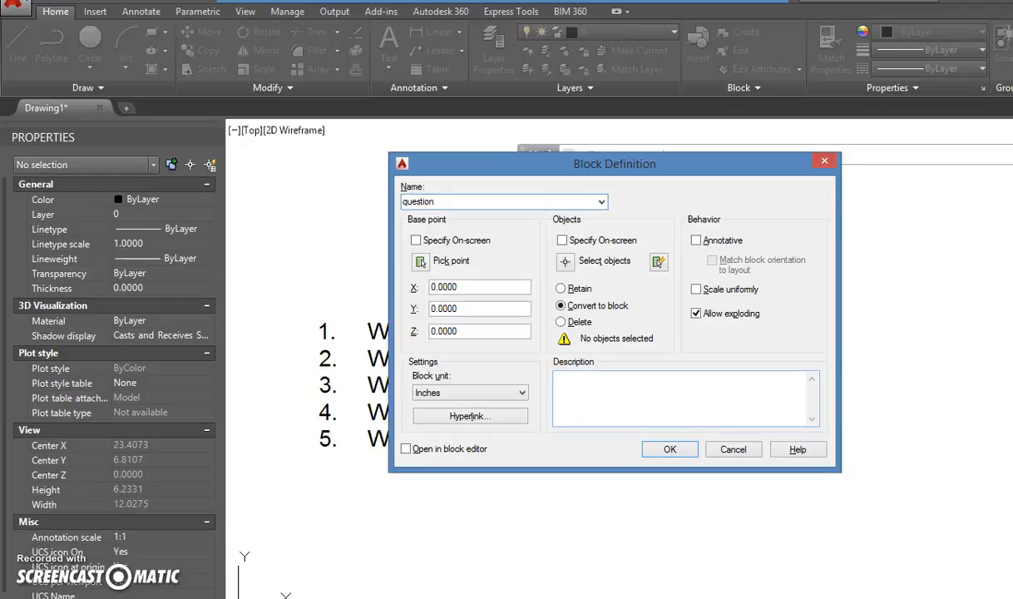
left_click(565, 264)
left_click(794, 486)
left_click(282, 244)
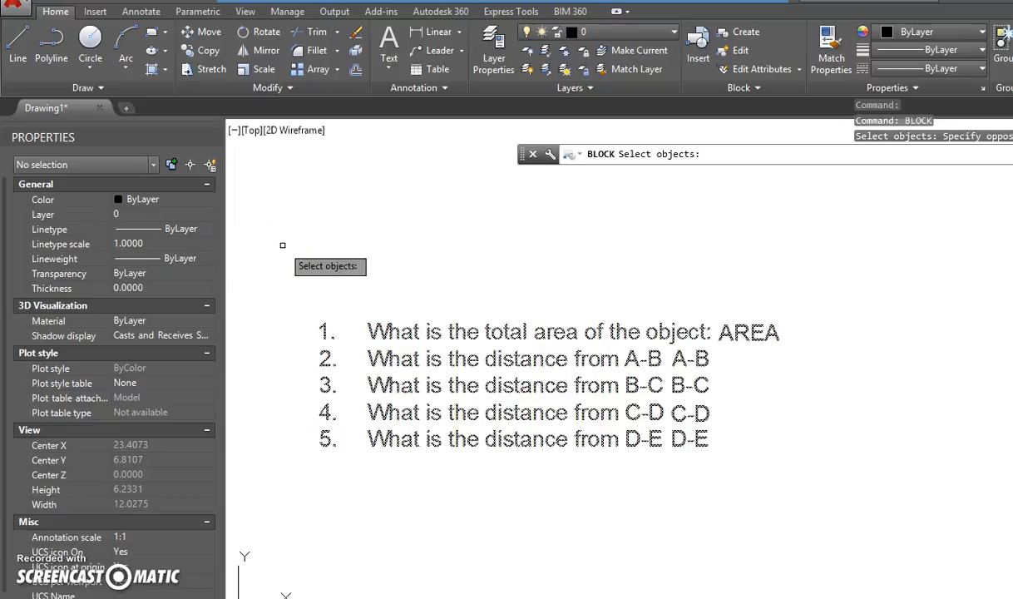
key("Return")
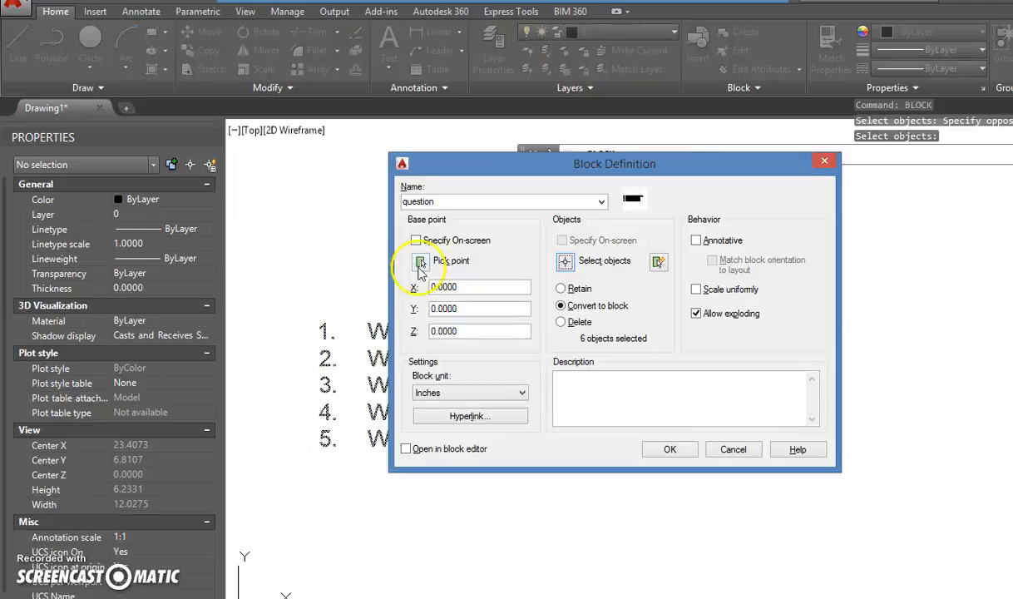
Set the block's base point beside the number 1 and create the block, keeping the default attribute values.
left_click(420, 262)
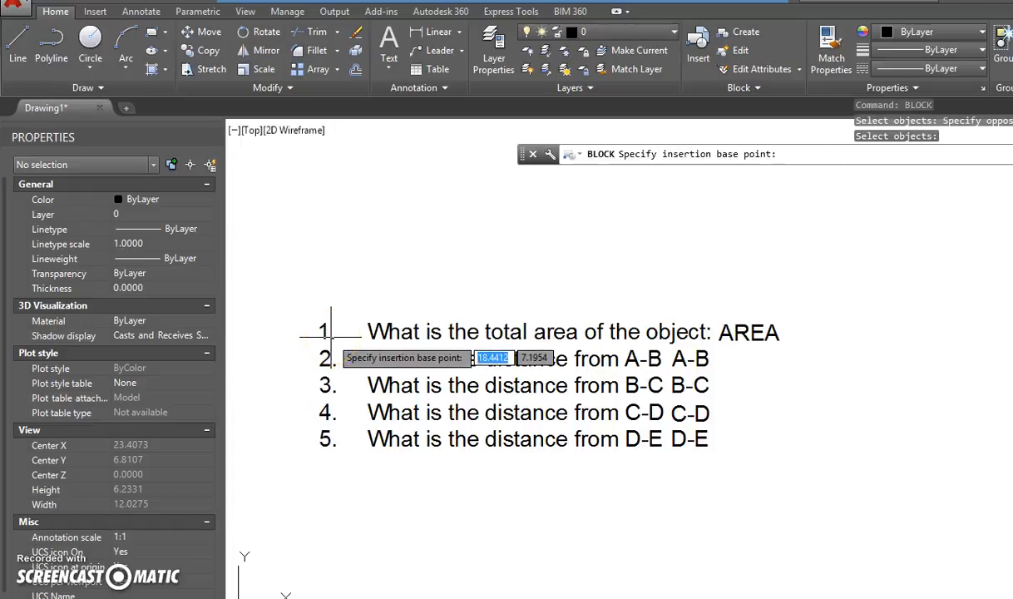
left_click(331, 332)
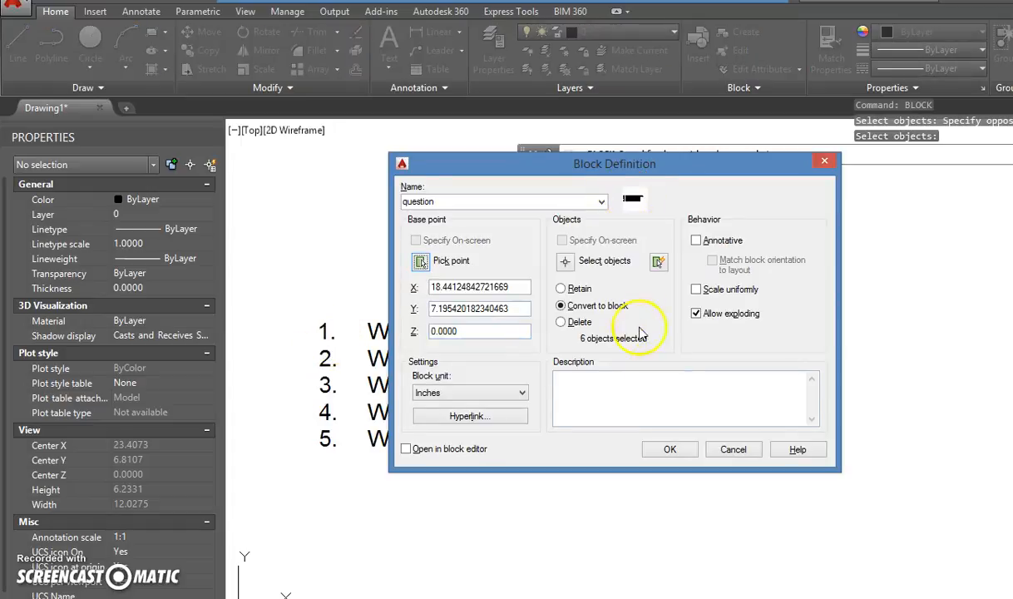
left_click(671, 450)
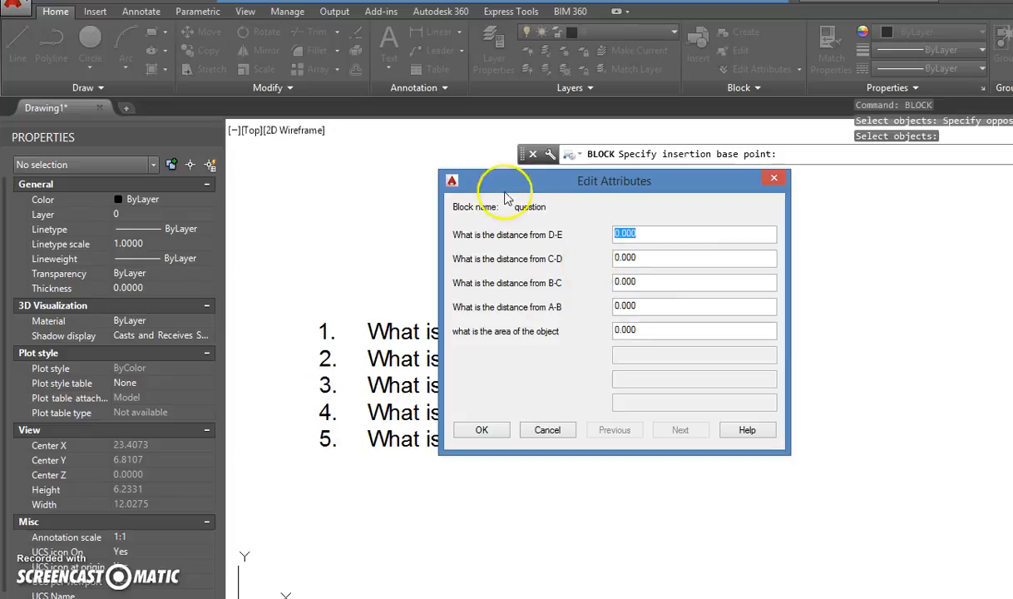
left_click(483, 431)
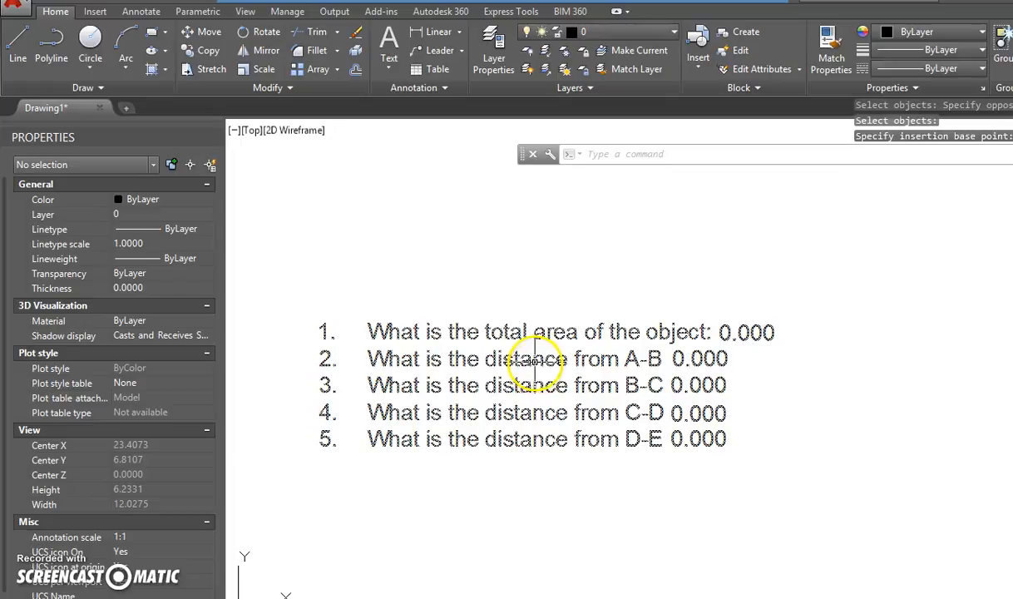
Examine the tag, prompt and value of each attribute of the question block in the Enhanced Attribute Editor.
double_click(533, 358)
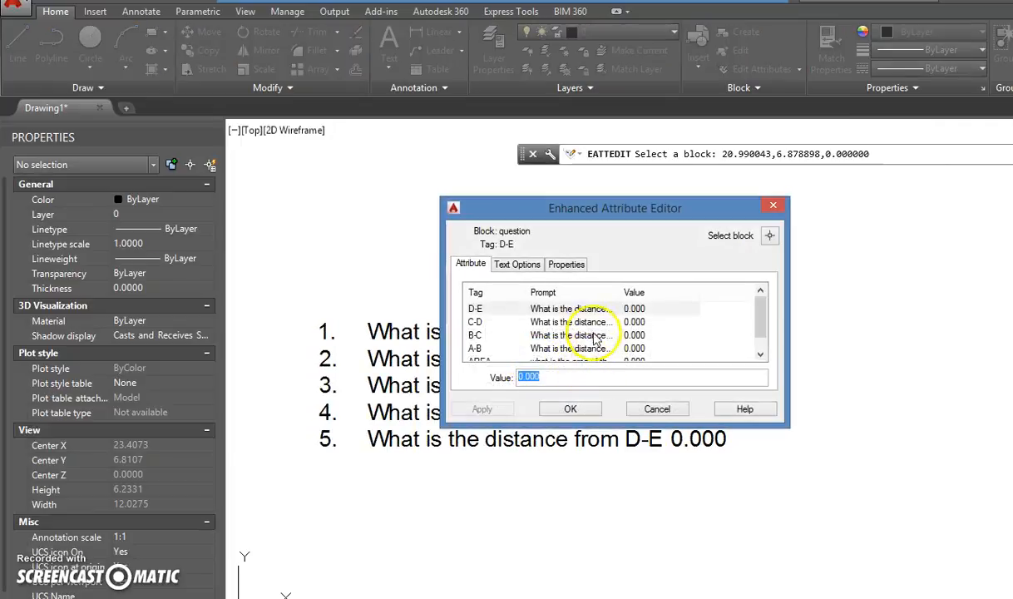
scroll(769, 330, "down", 1)
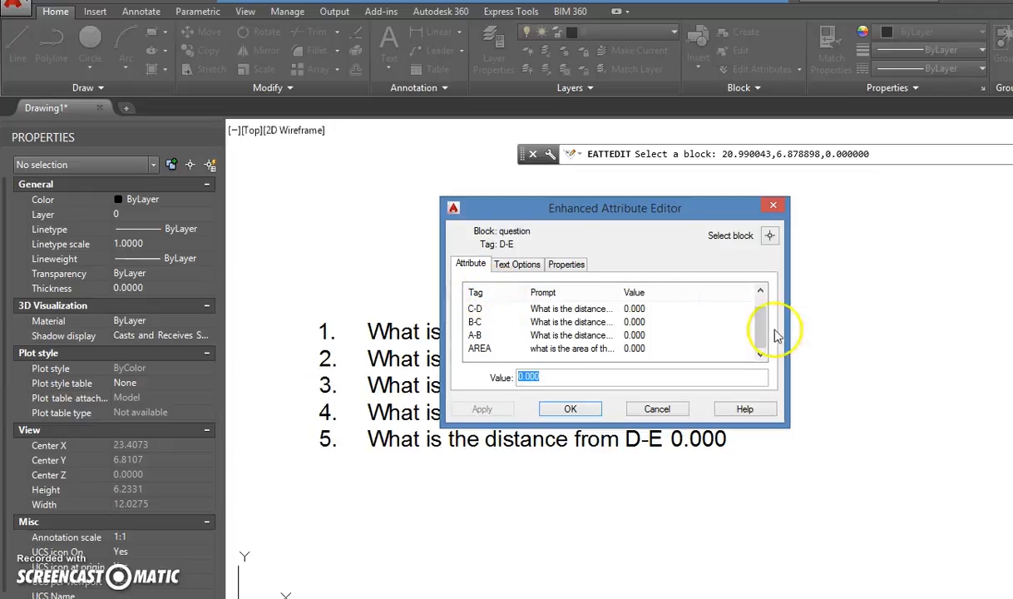
scroll(749, 329, "up", 1)
left_click(607, 311)
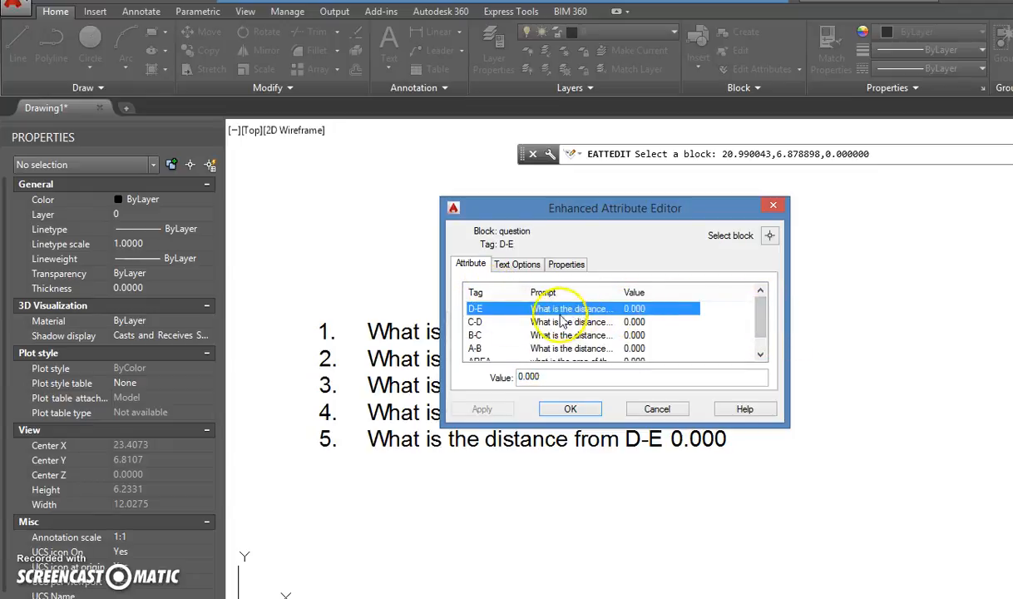
left_click(473, 321)
left_click(479, 336)
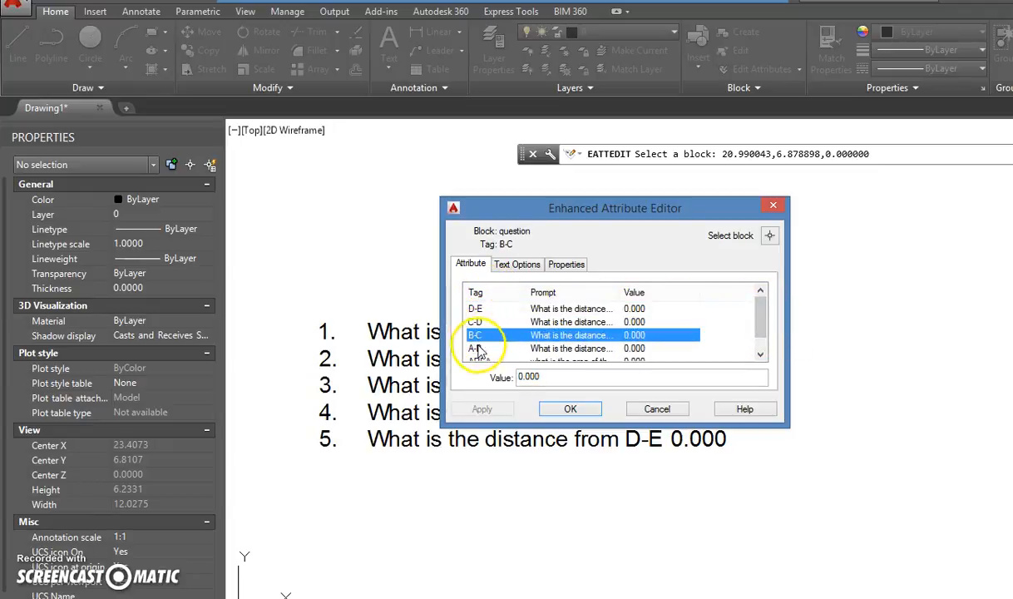
left_click(476, 348)
scroll(499, 311, "down", 1)
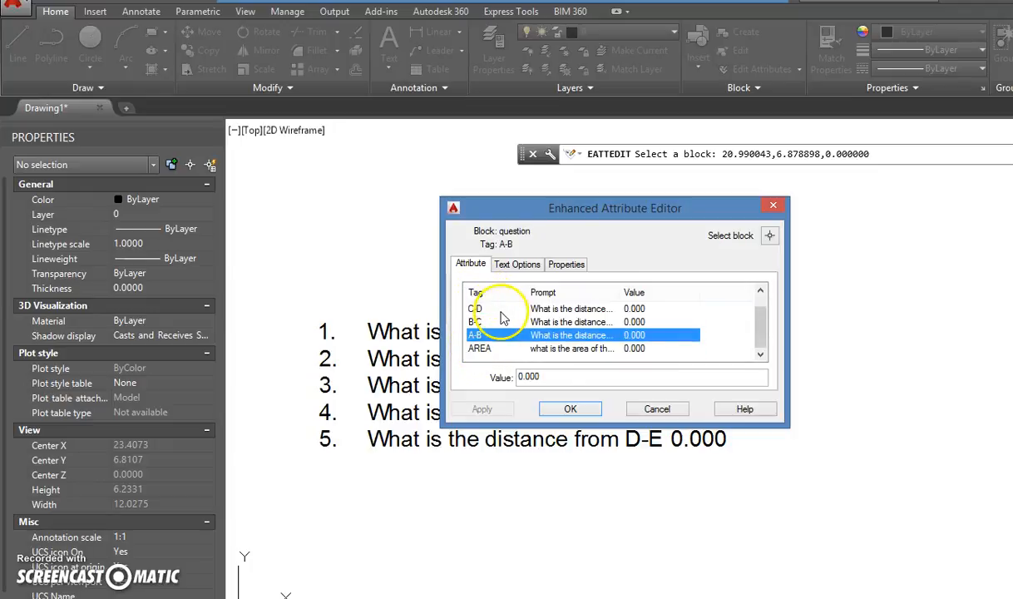
left_click(478, 348)
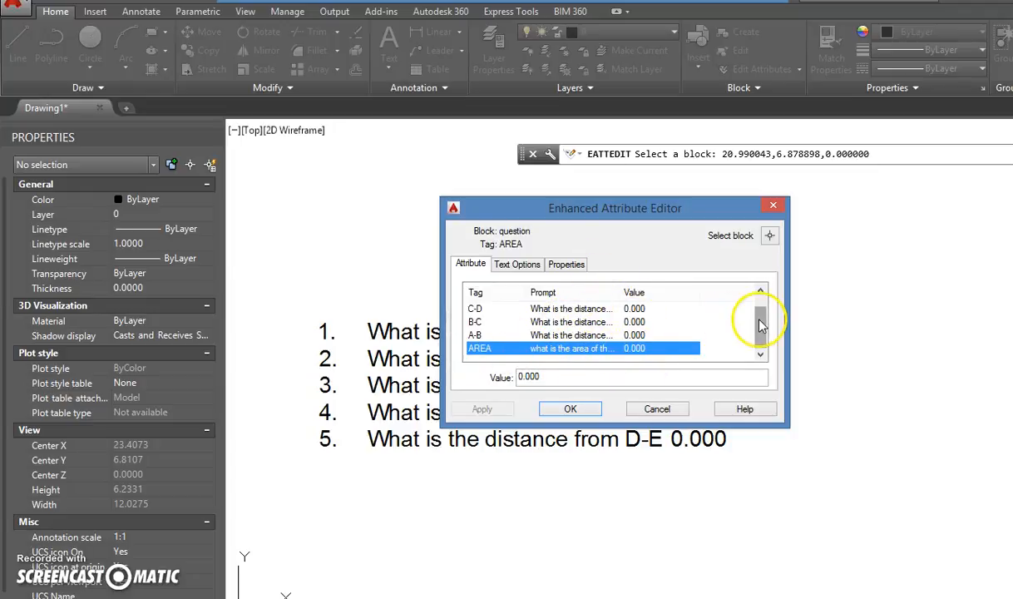
left_click_drag(761, 325, 748, 312)
left_click(571, 408)
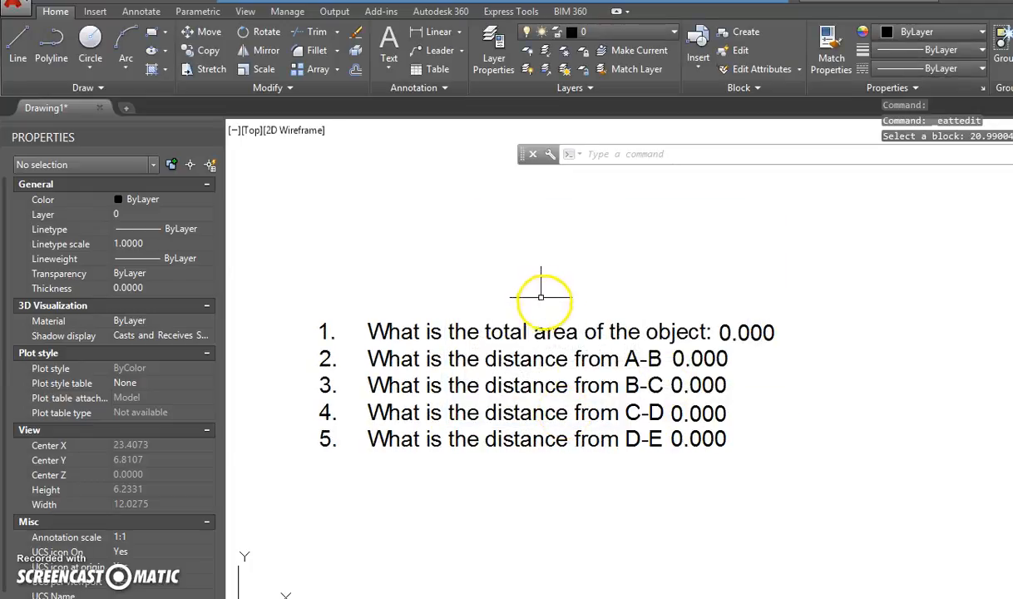
scroll(470, 264, "down", 2)
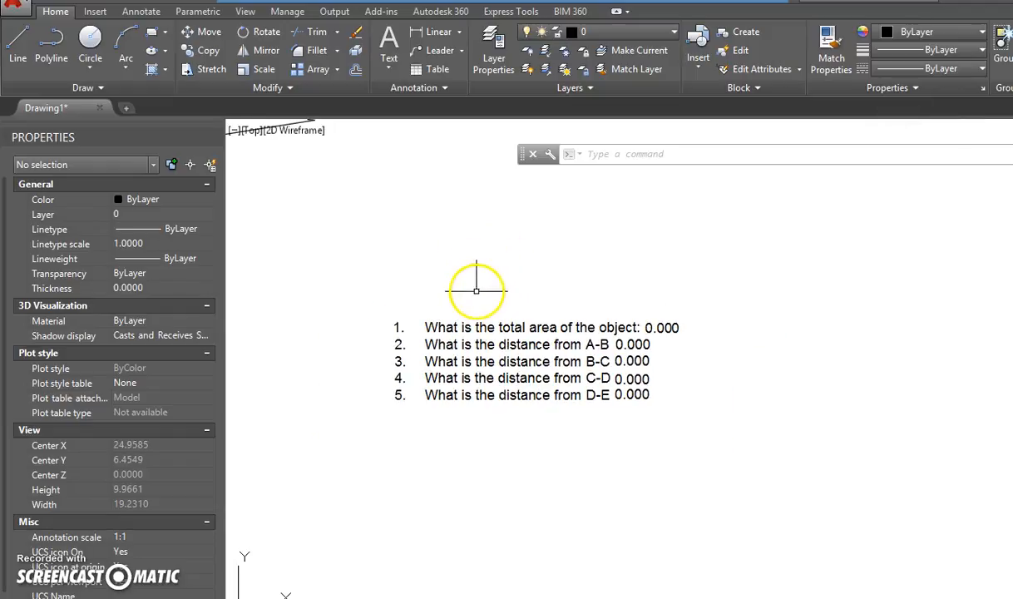
middle_click_drag(488, 287, 511, 323)
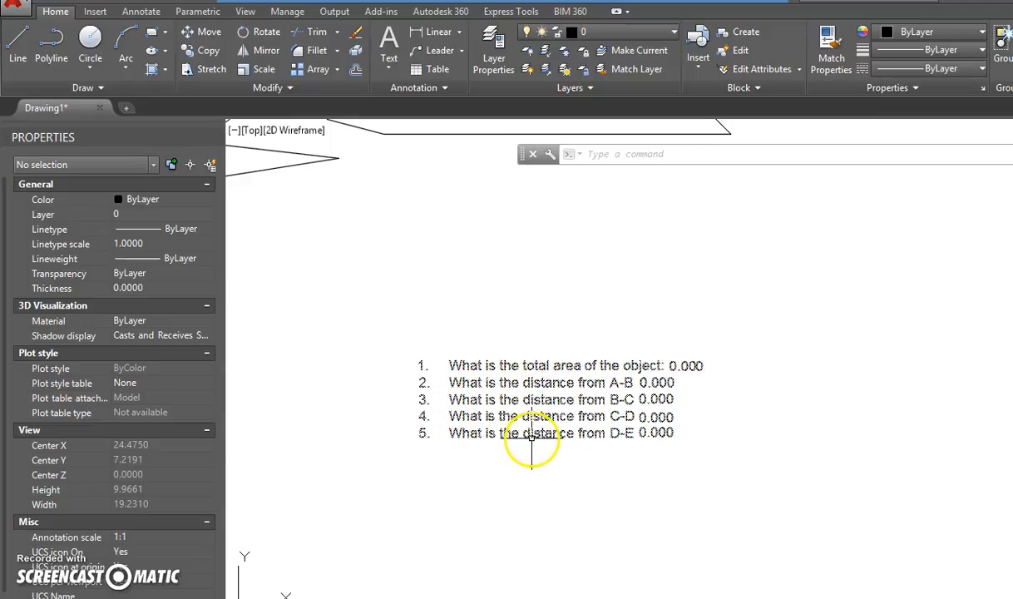
scroll(544, 427, "down", 3)
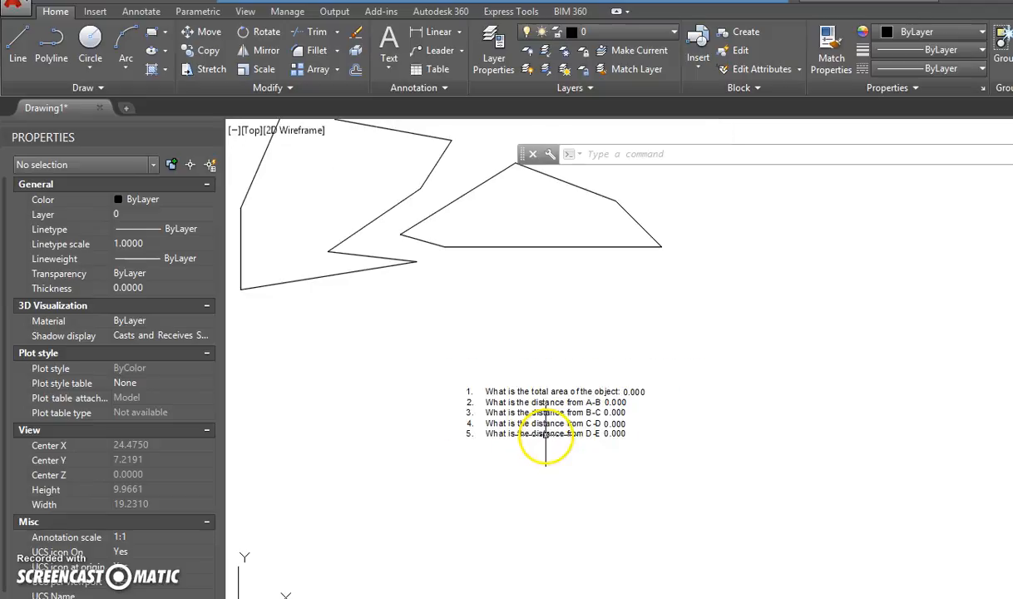
middle_click_drag(549, 425, 580, 454)
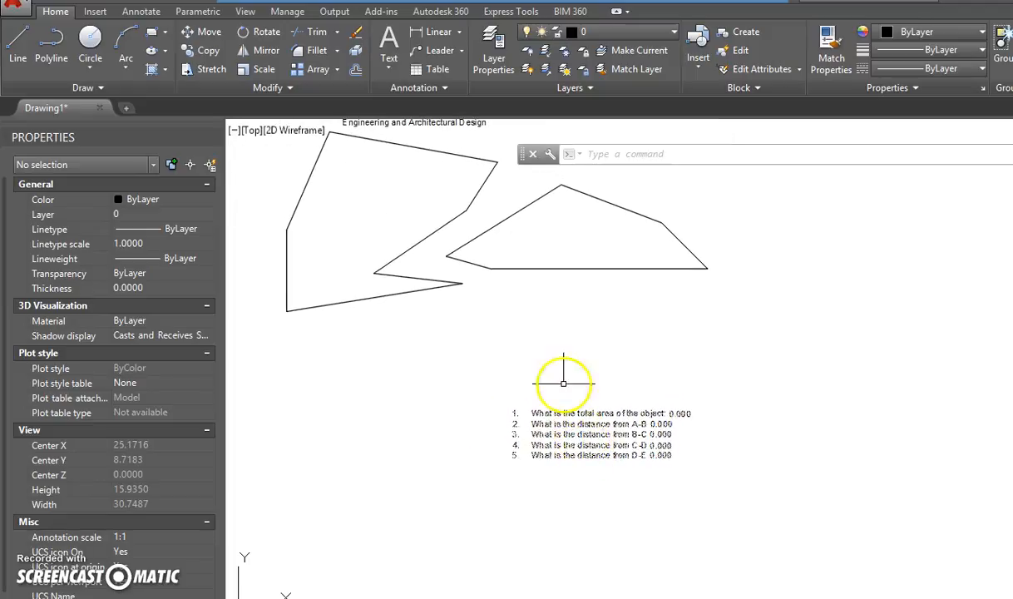
left_click(679, 294)
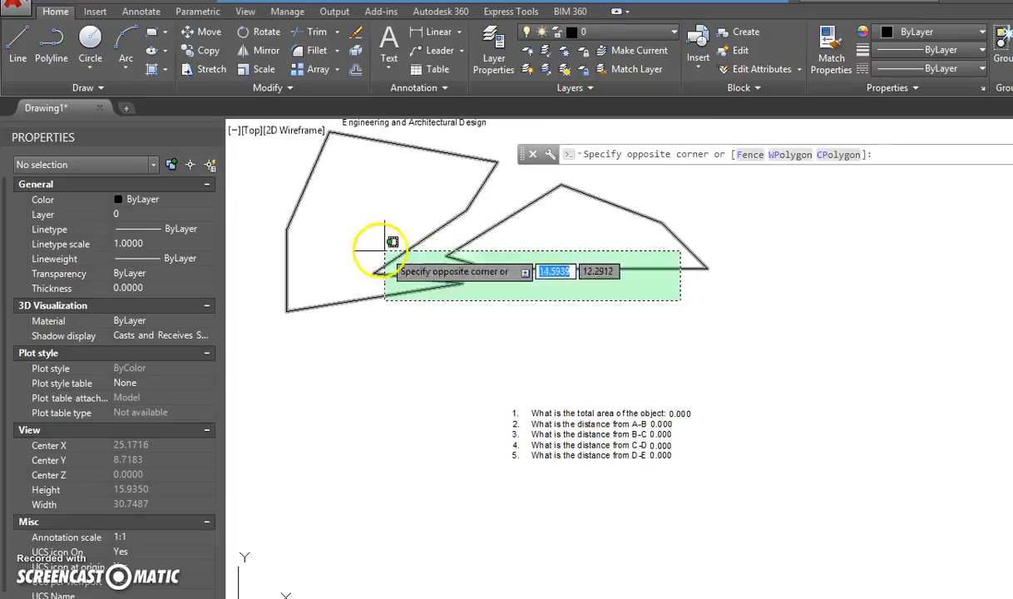
left_click(370, 247)
key("Escape")
key("Escape")
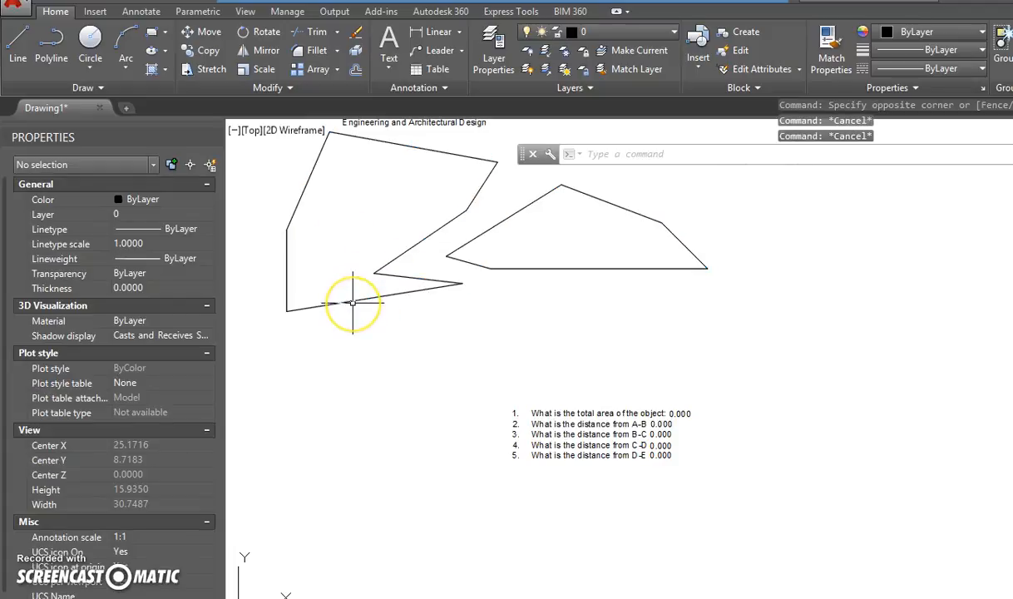